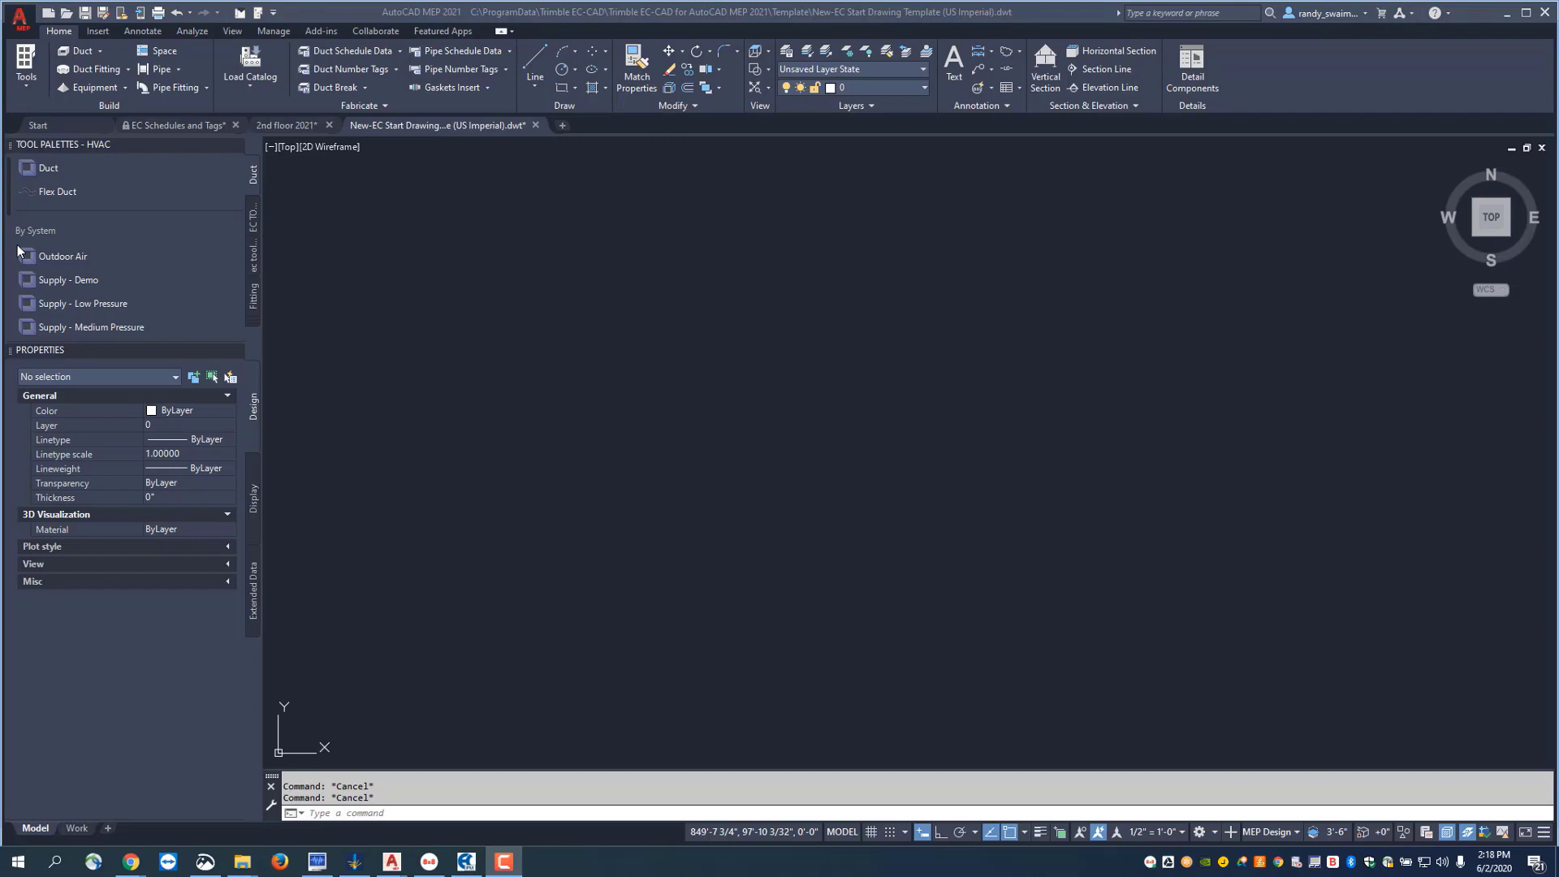
Open the Options dialog with the OP command
left_click(31, 26)
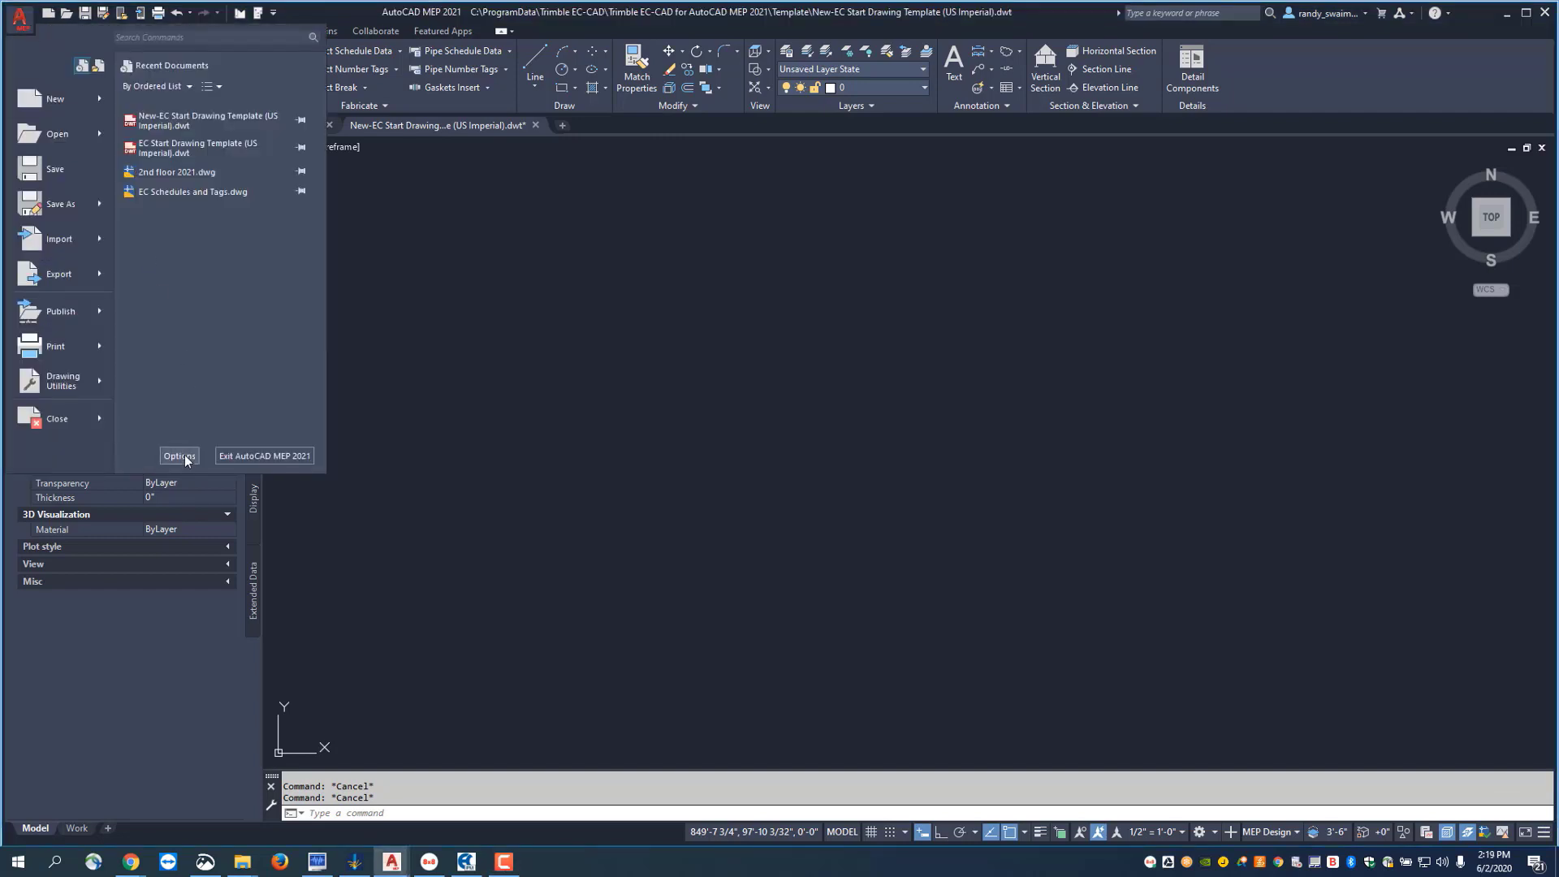
left_click(345, 815)
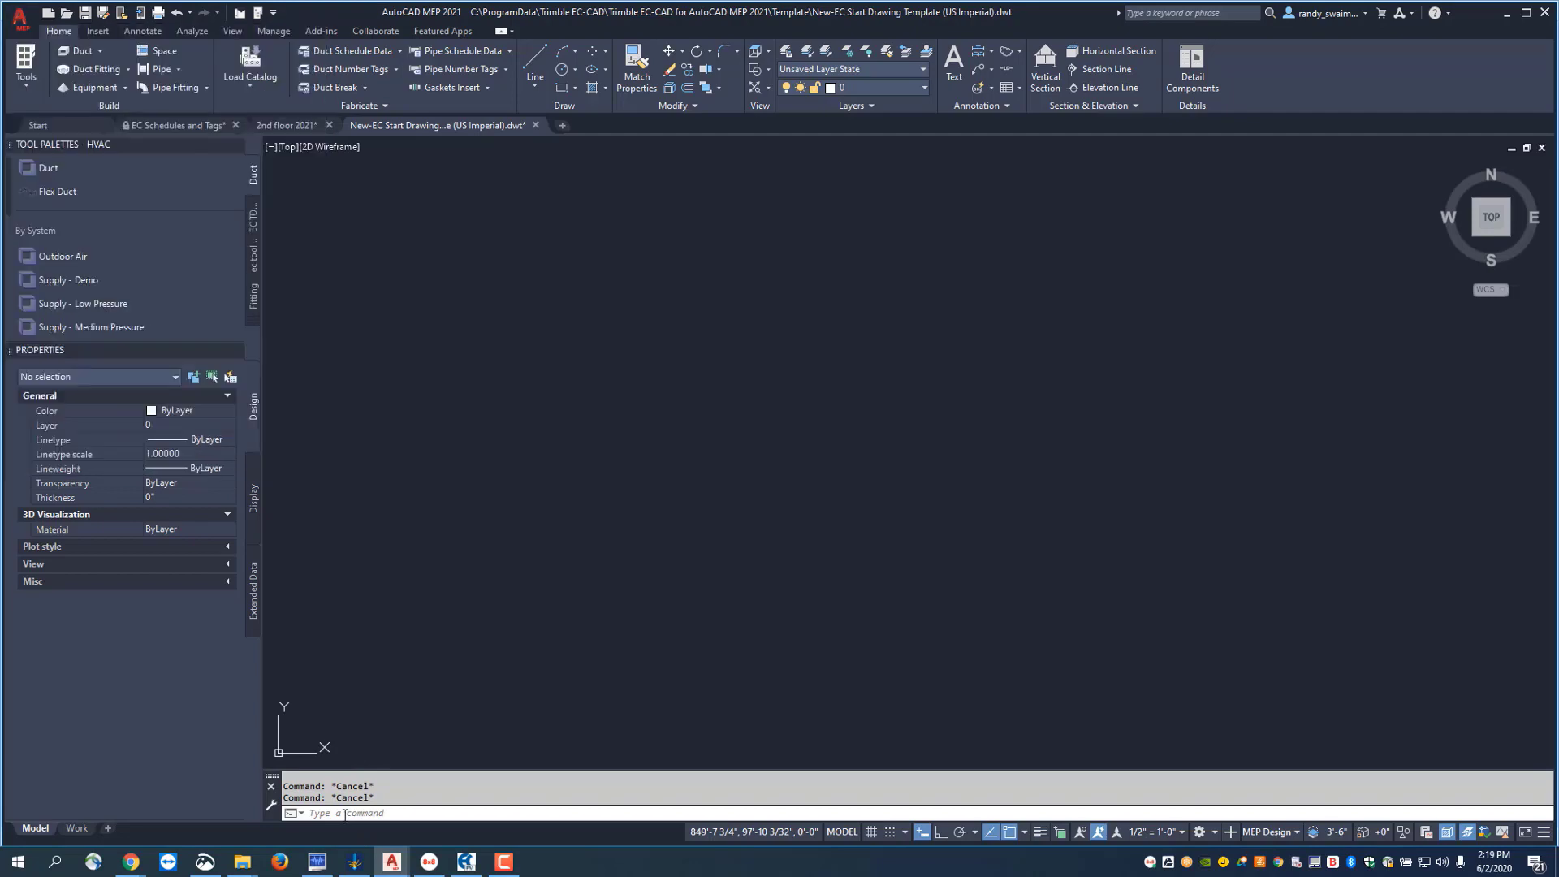
type("p")
key("Return")
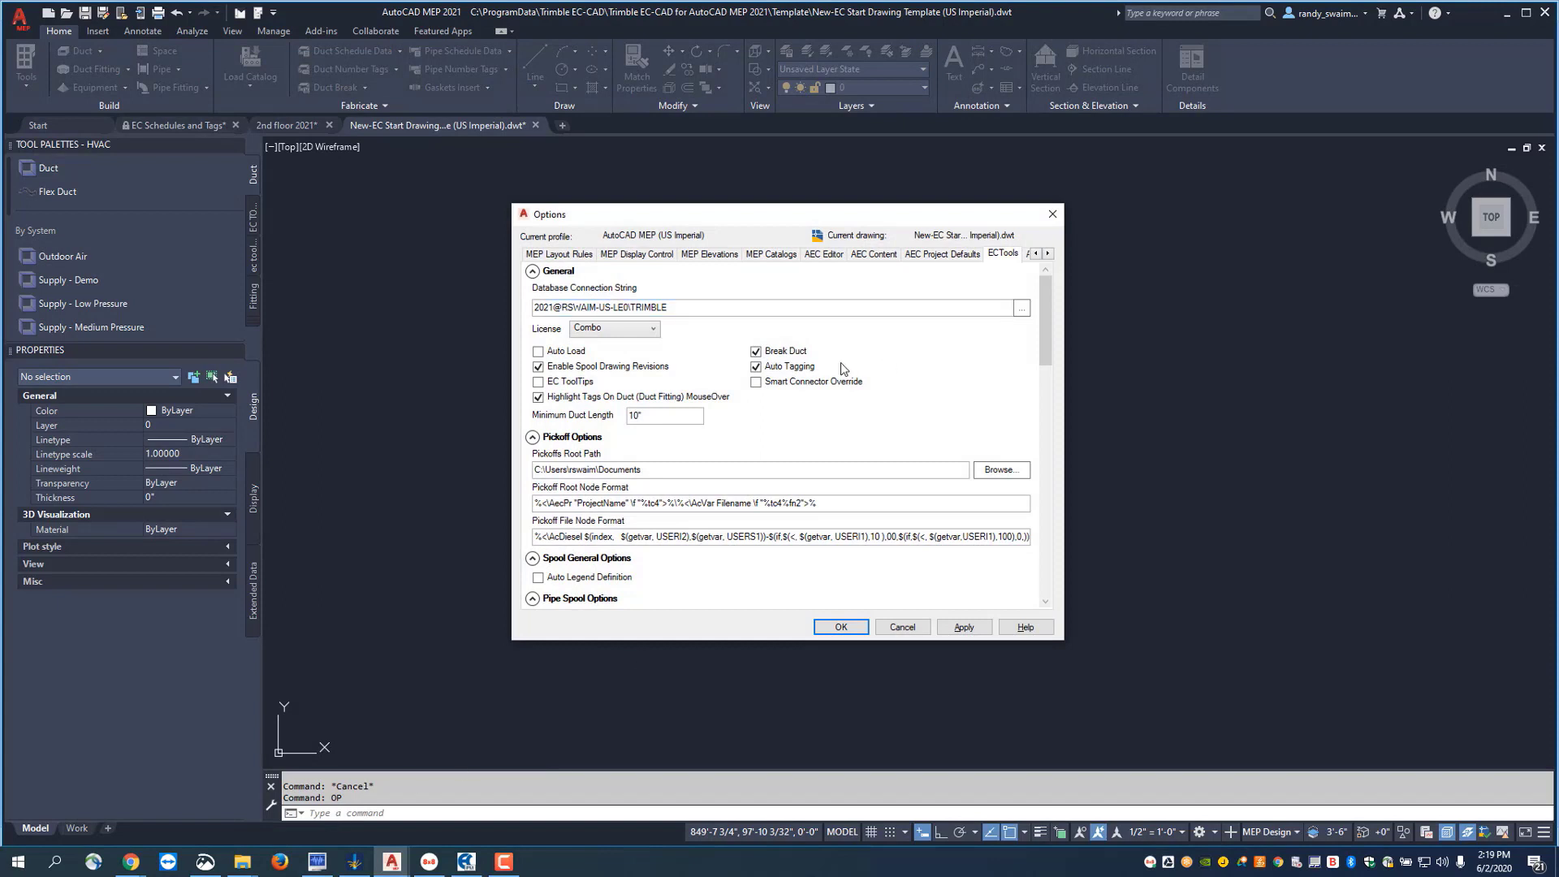
On the Files tab, expand Template Settings to show the Default Template File Name for QNEW
left_click(1036, 254)
left_click(1036, 254)
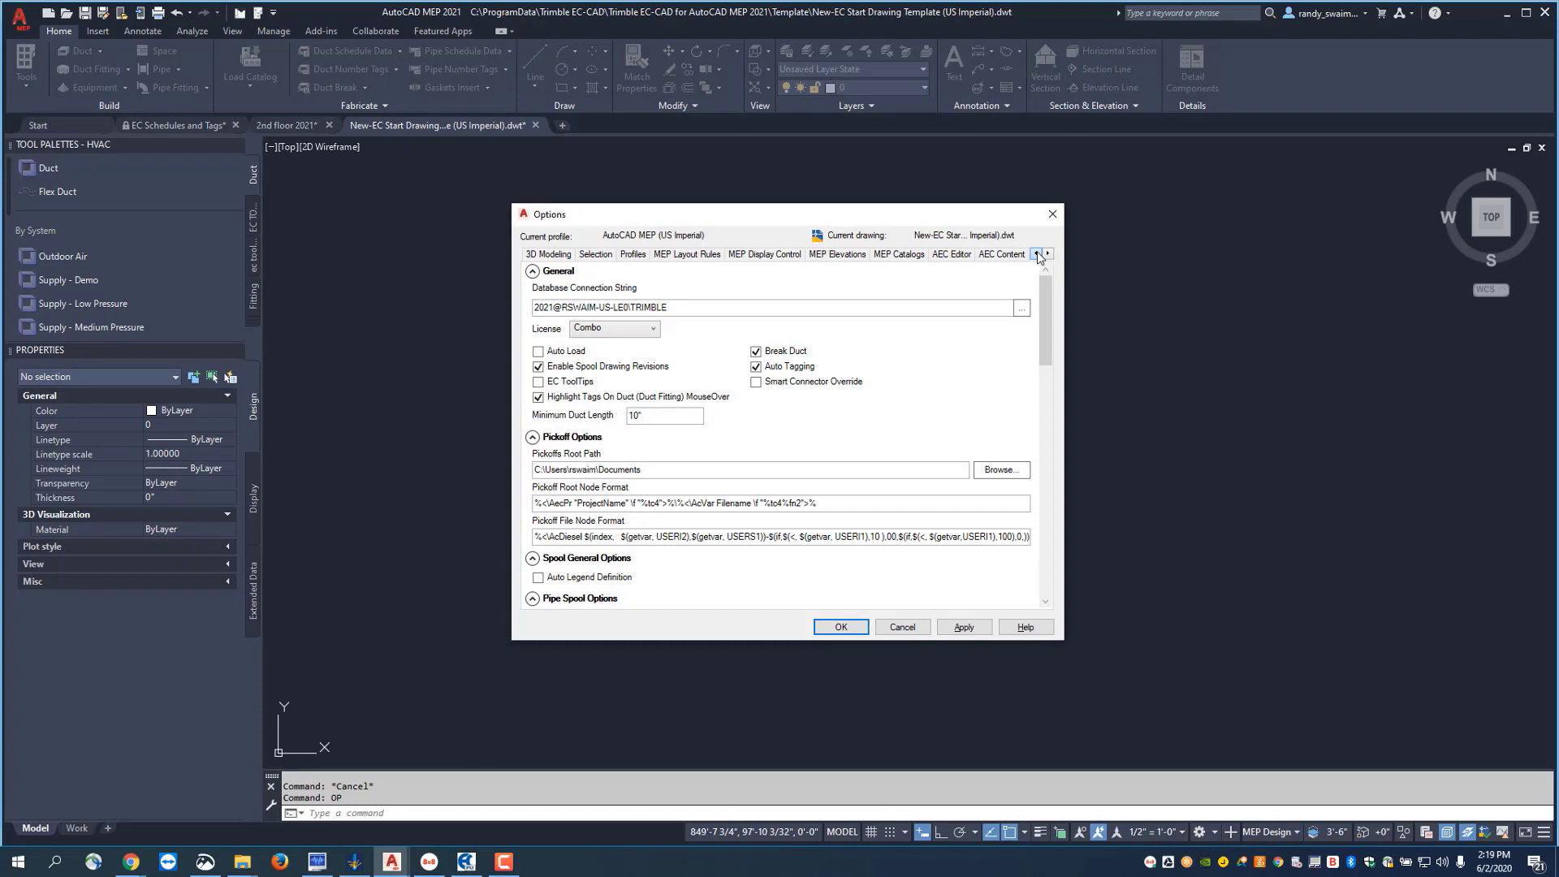
left_click(1036, 253)
left_click(1036, 253)
left_click(1036, 254)
left_click(1036, 253)
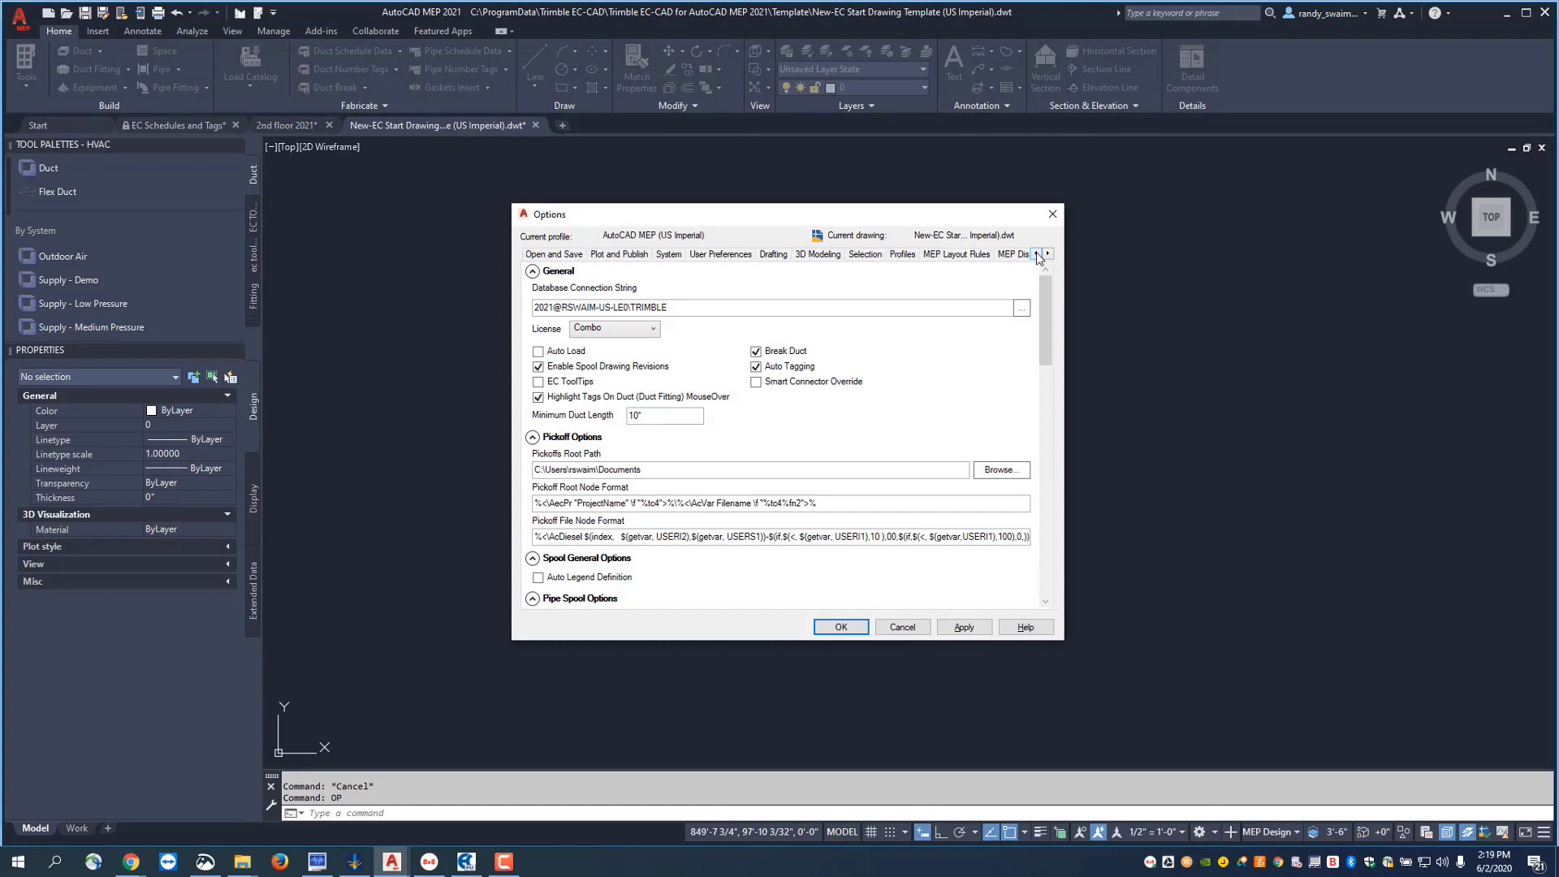
left_click(1036, 253)
left_click(1036, 254)
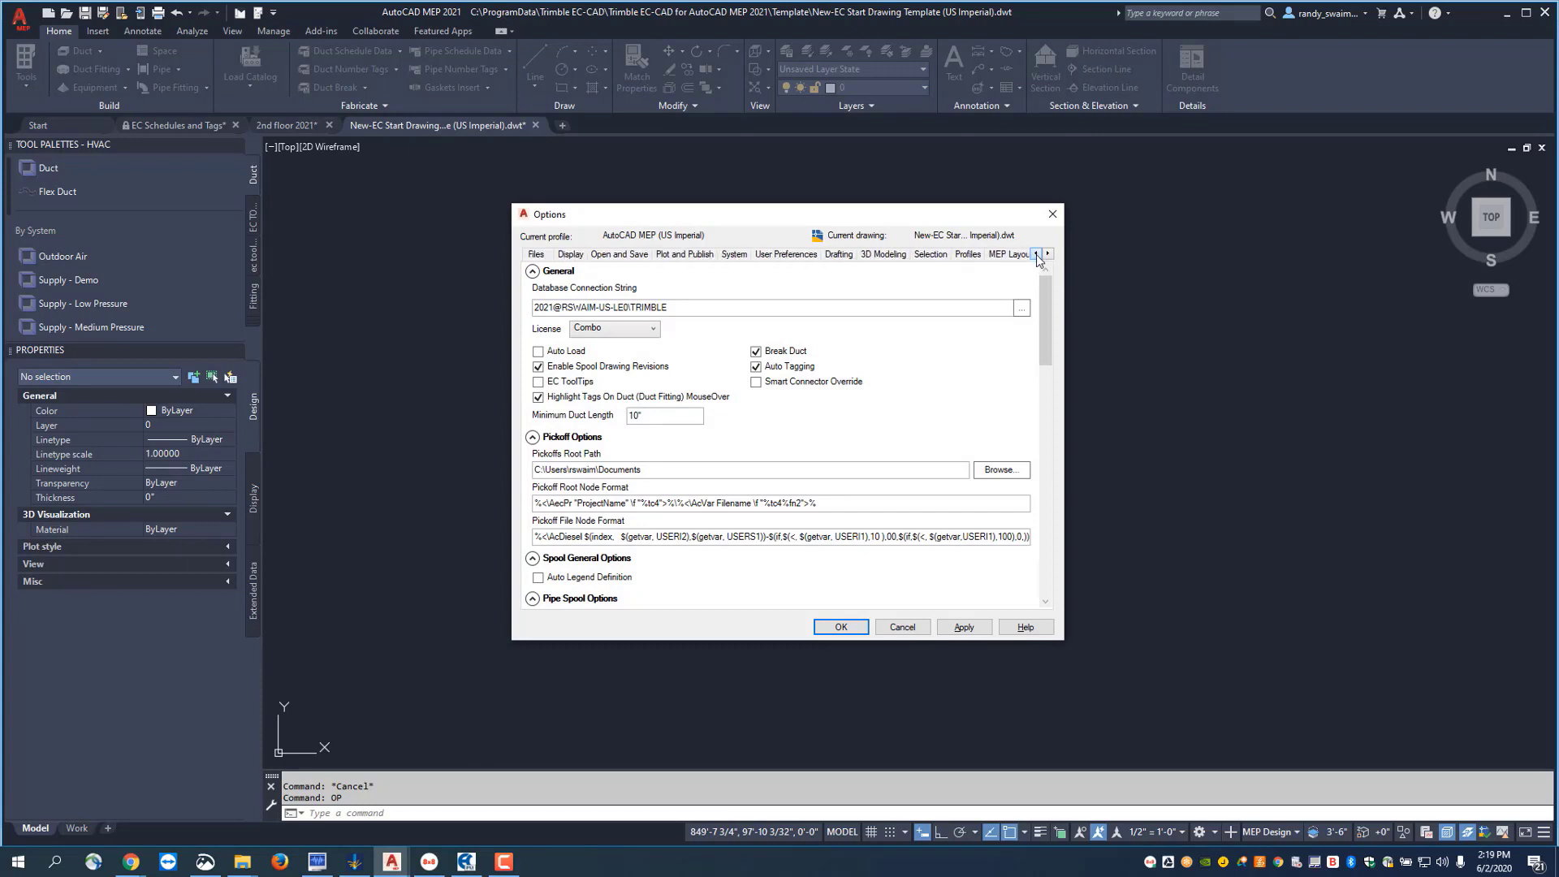
left_click(536, 255)
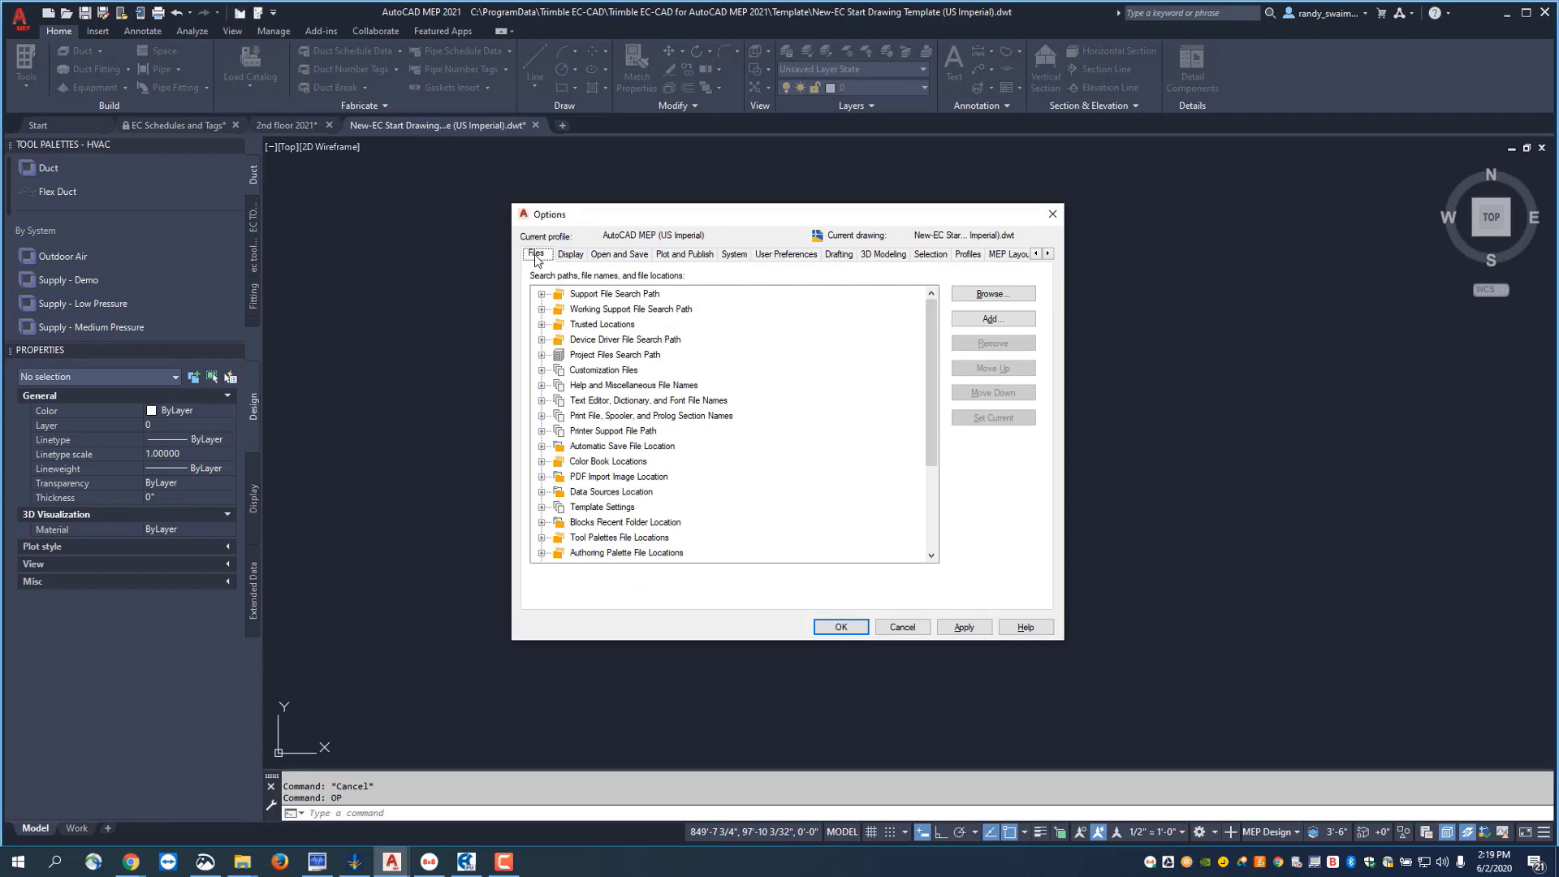
left_click(542, 506)
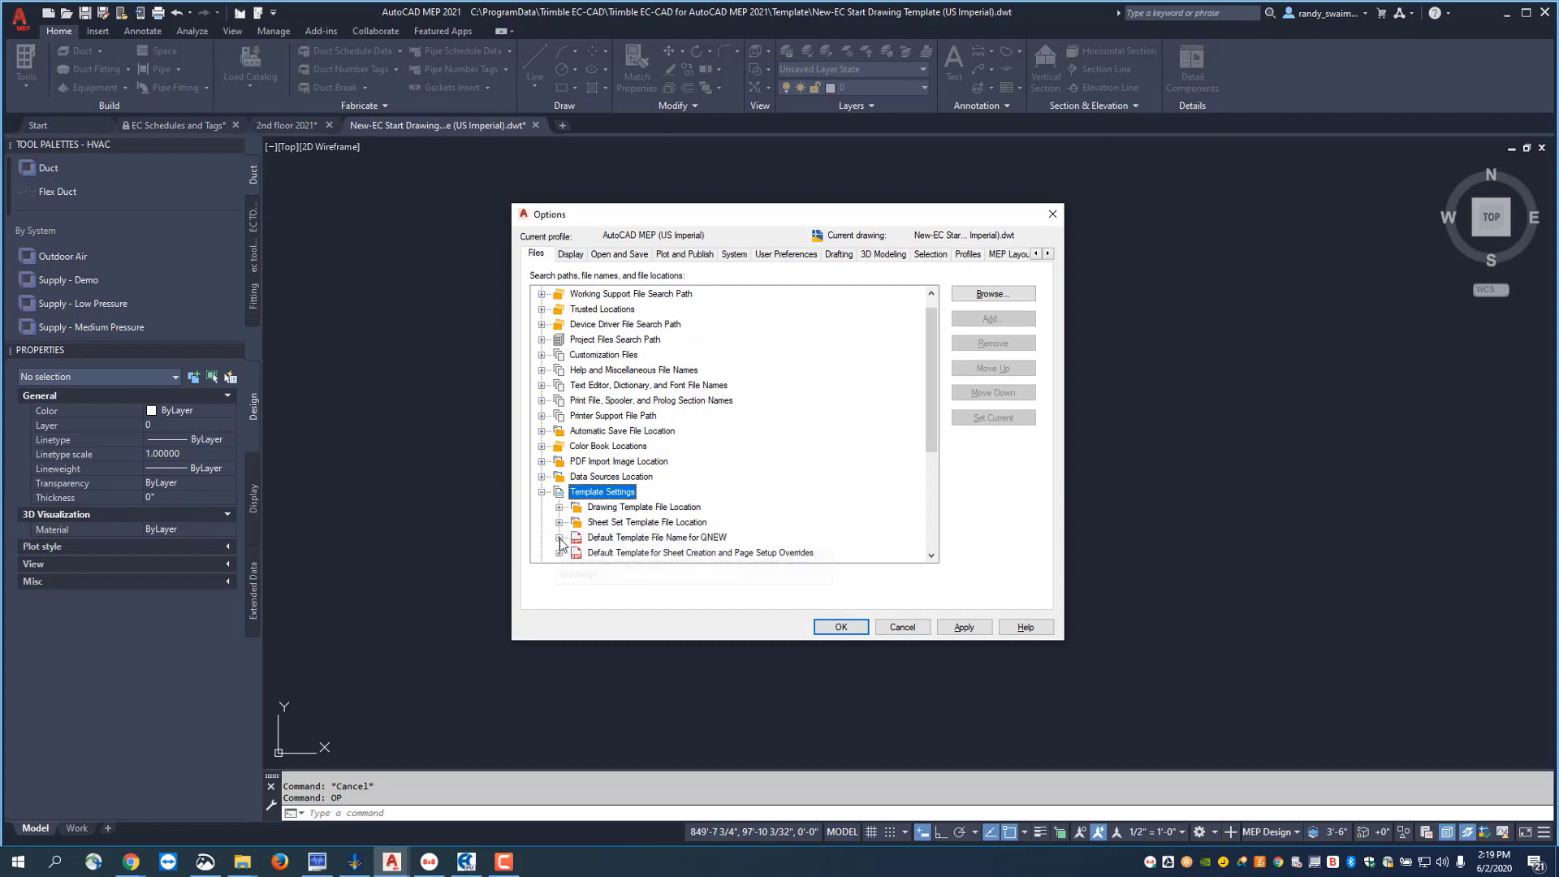
left_click(558, 537)
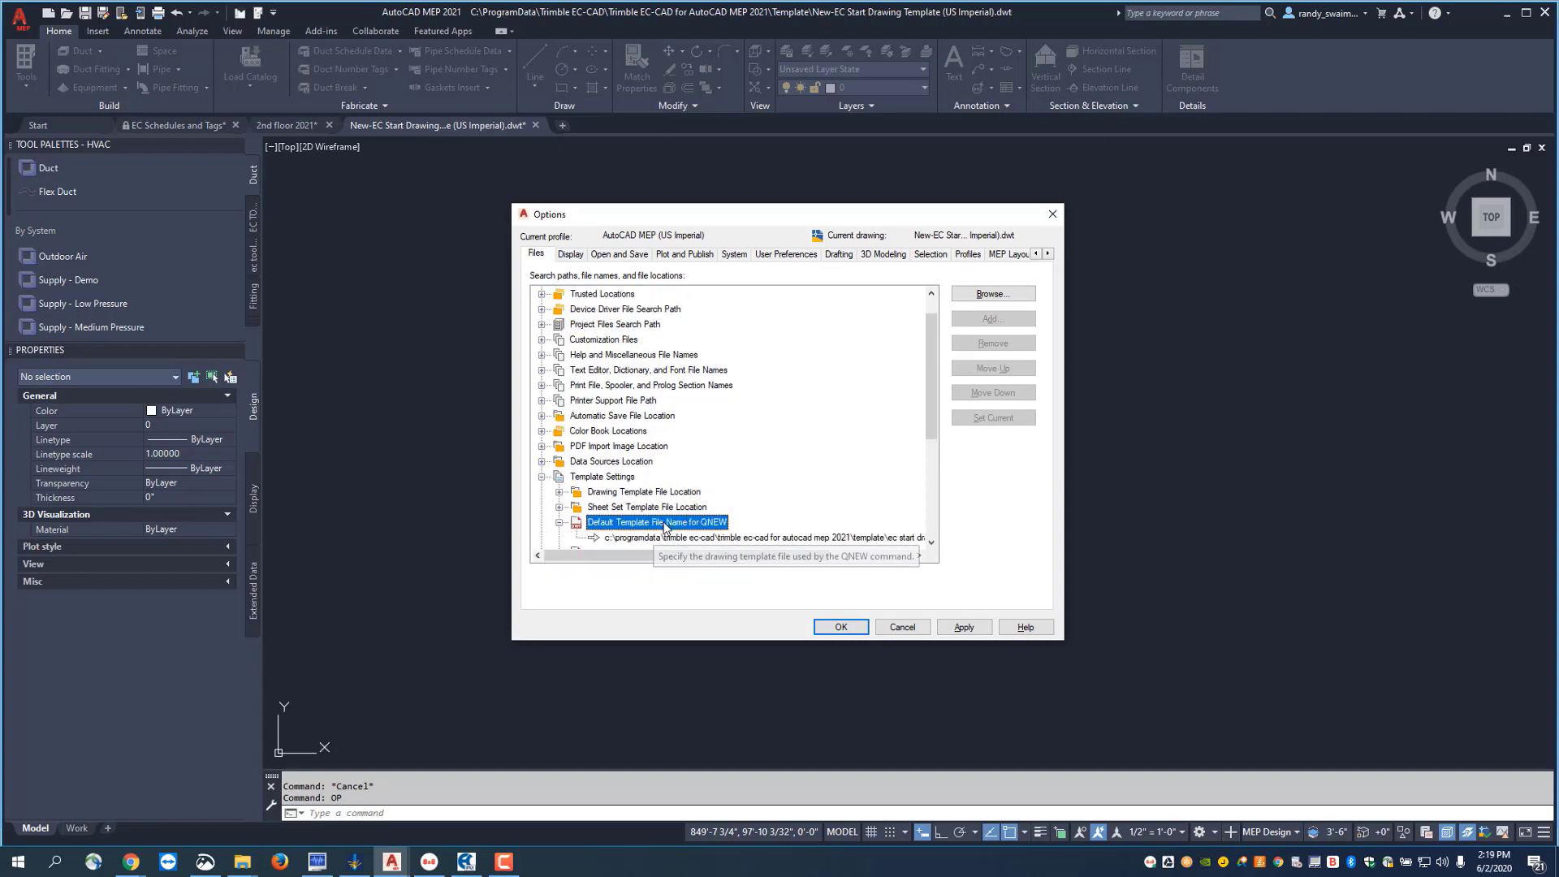
left_click(863, 539)
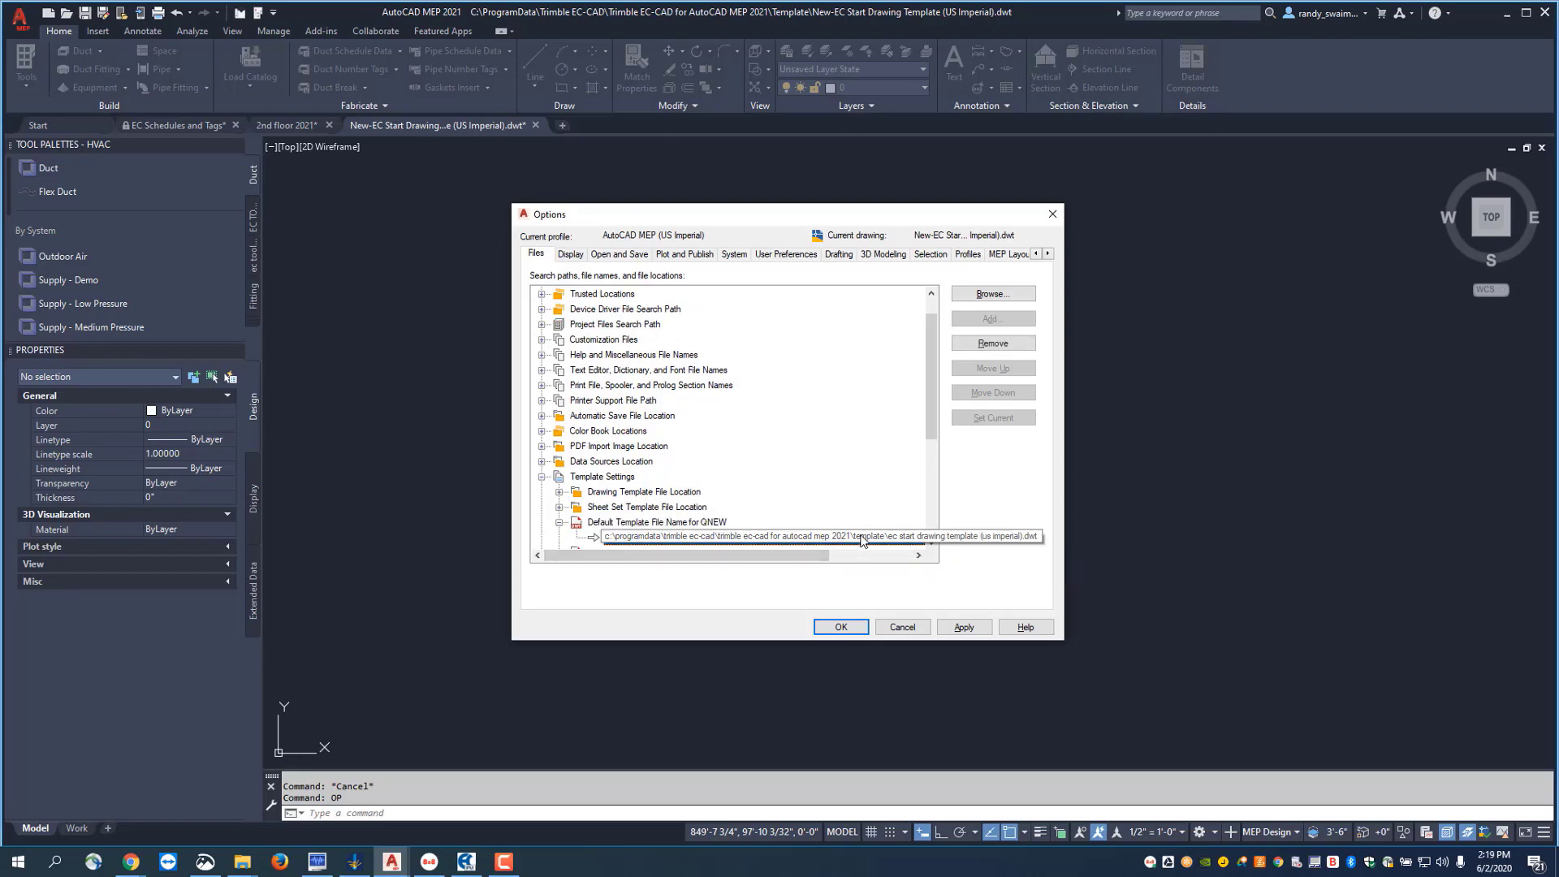
Browse to the Trimble EC-CAD Template folder, choose New-EC Start Drawing Template (US Imperial).dwt, and apply it
left_click(989, 295)
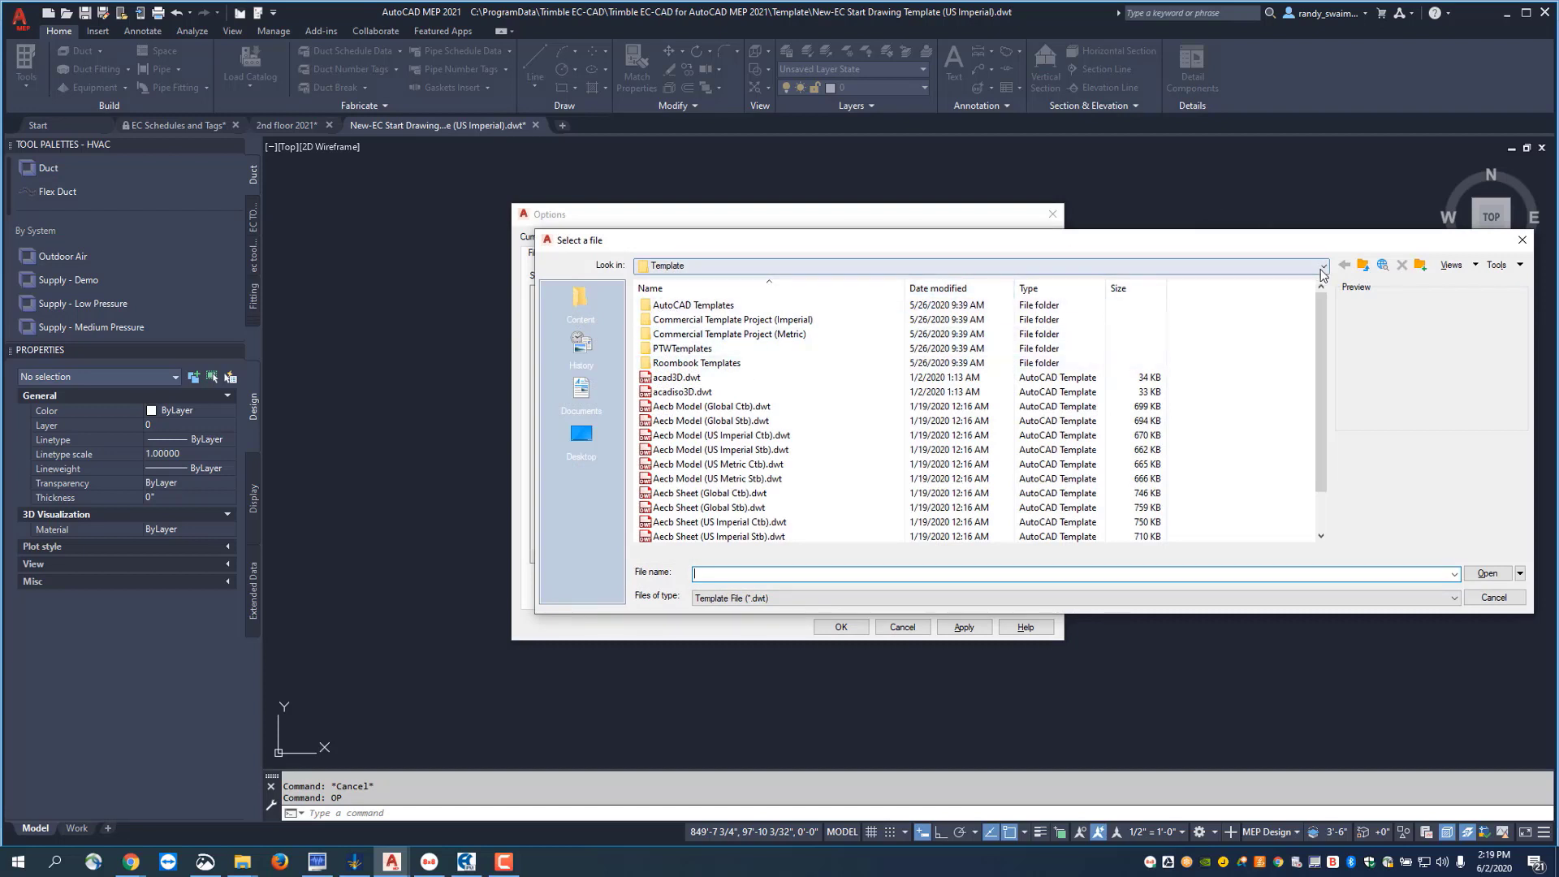
left_click(1264, 265)
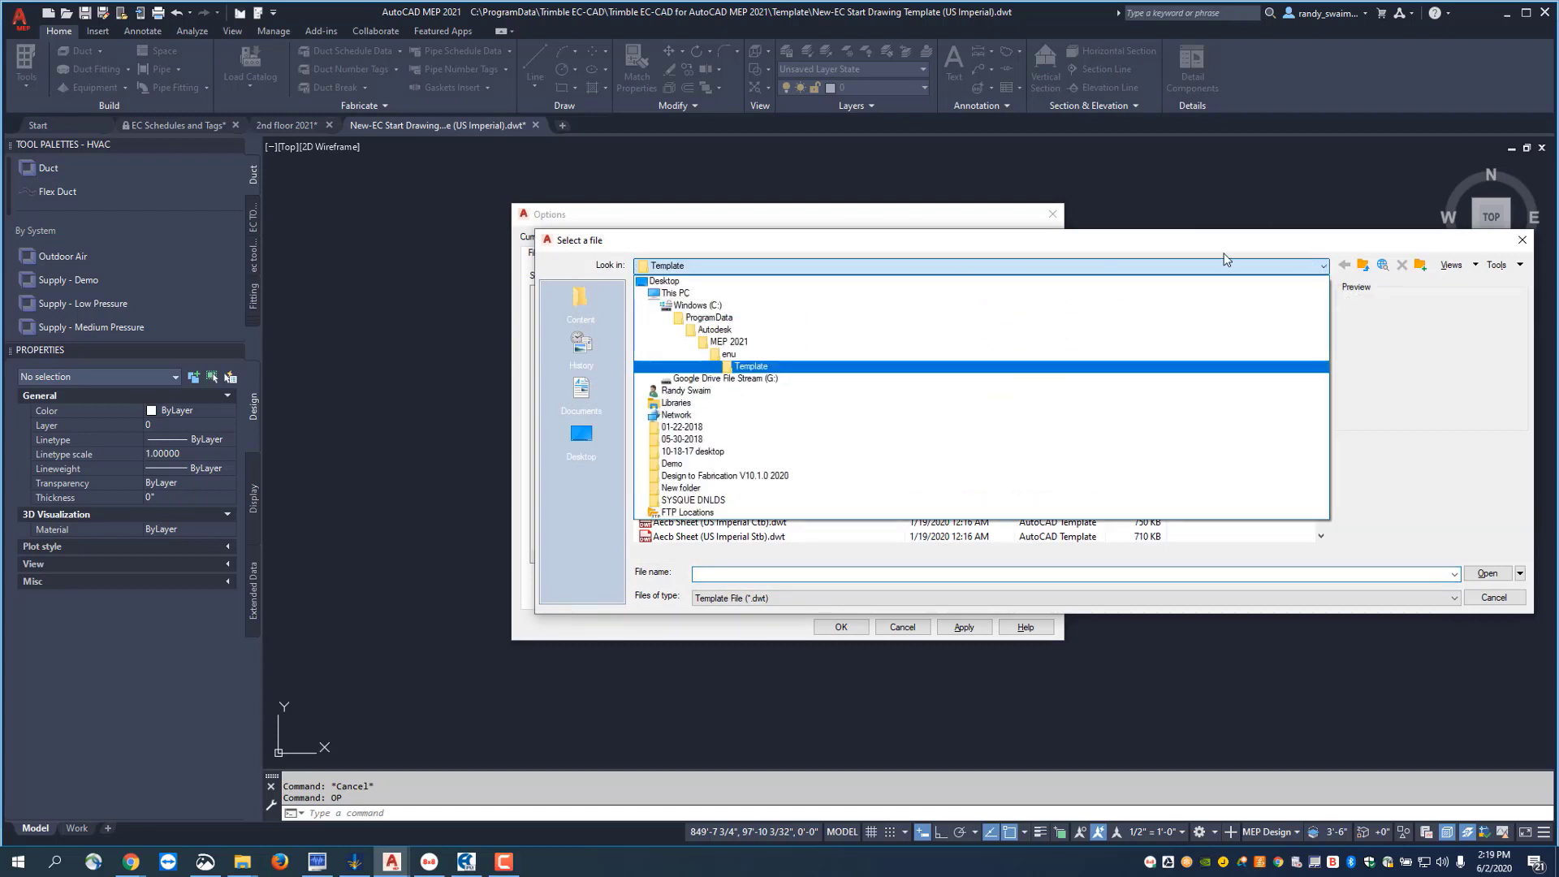
left_click(713, 318)
scroll(672, 440, "down", 10)
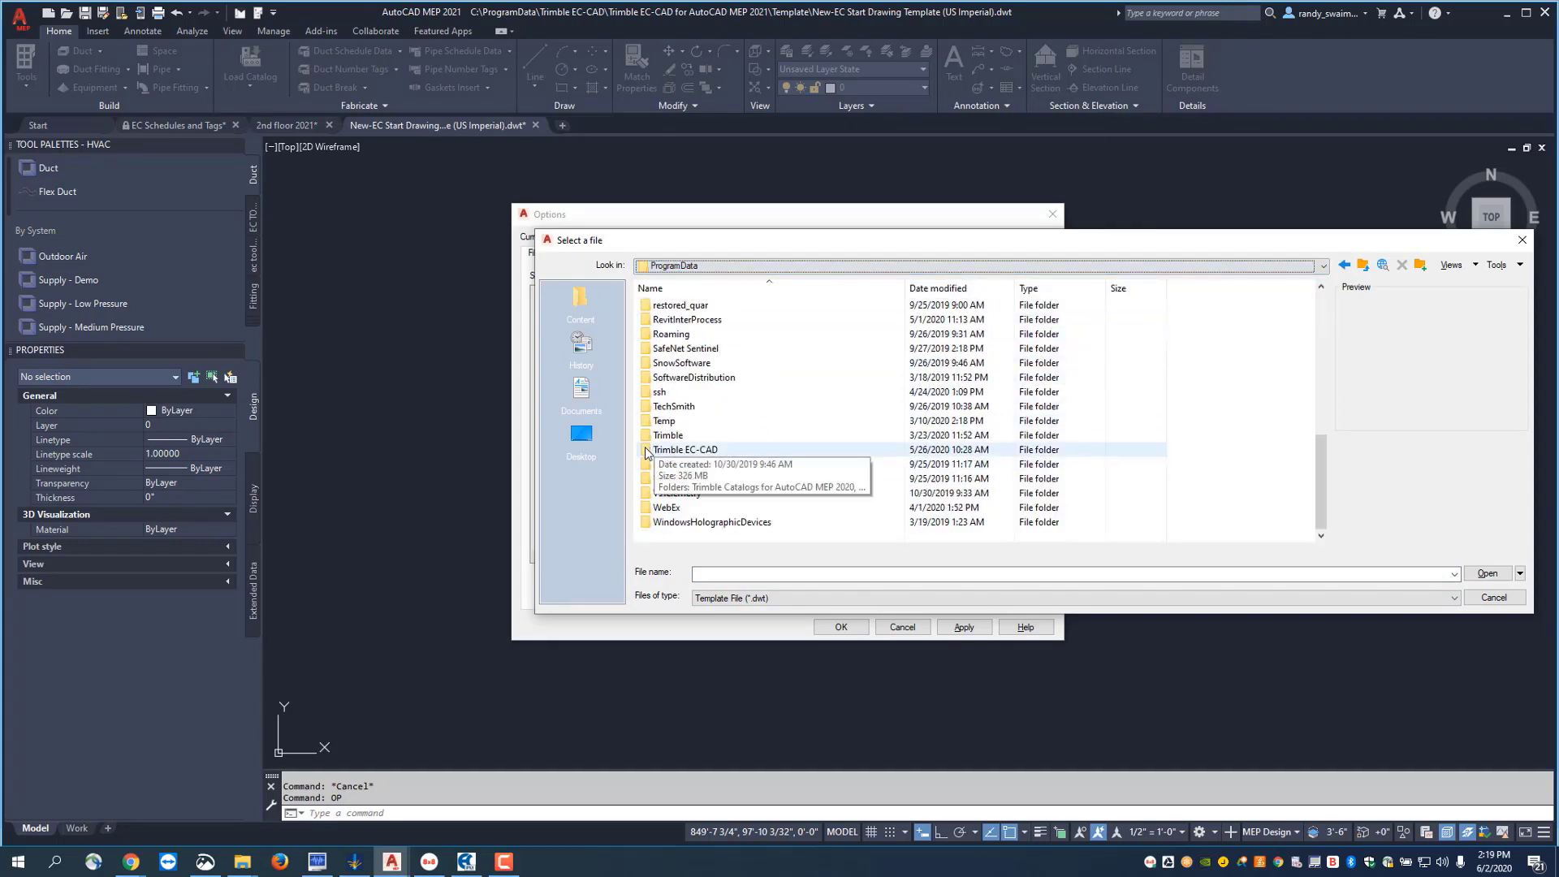
double_click(658, 451)
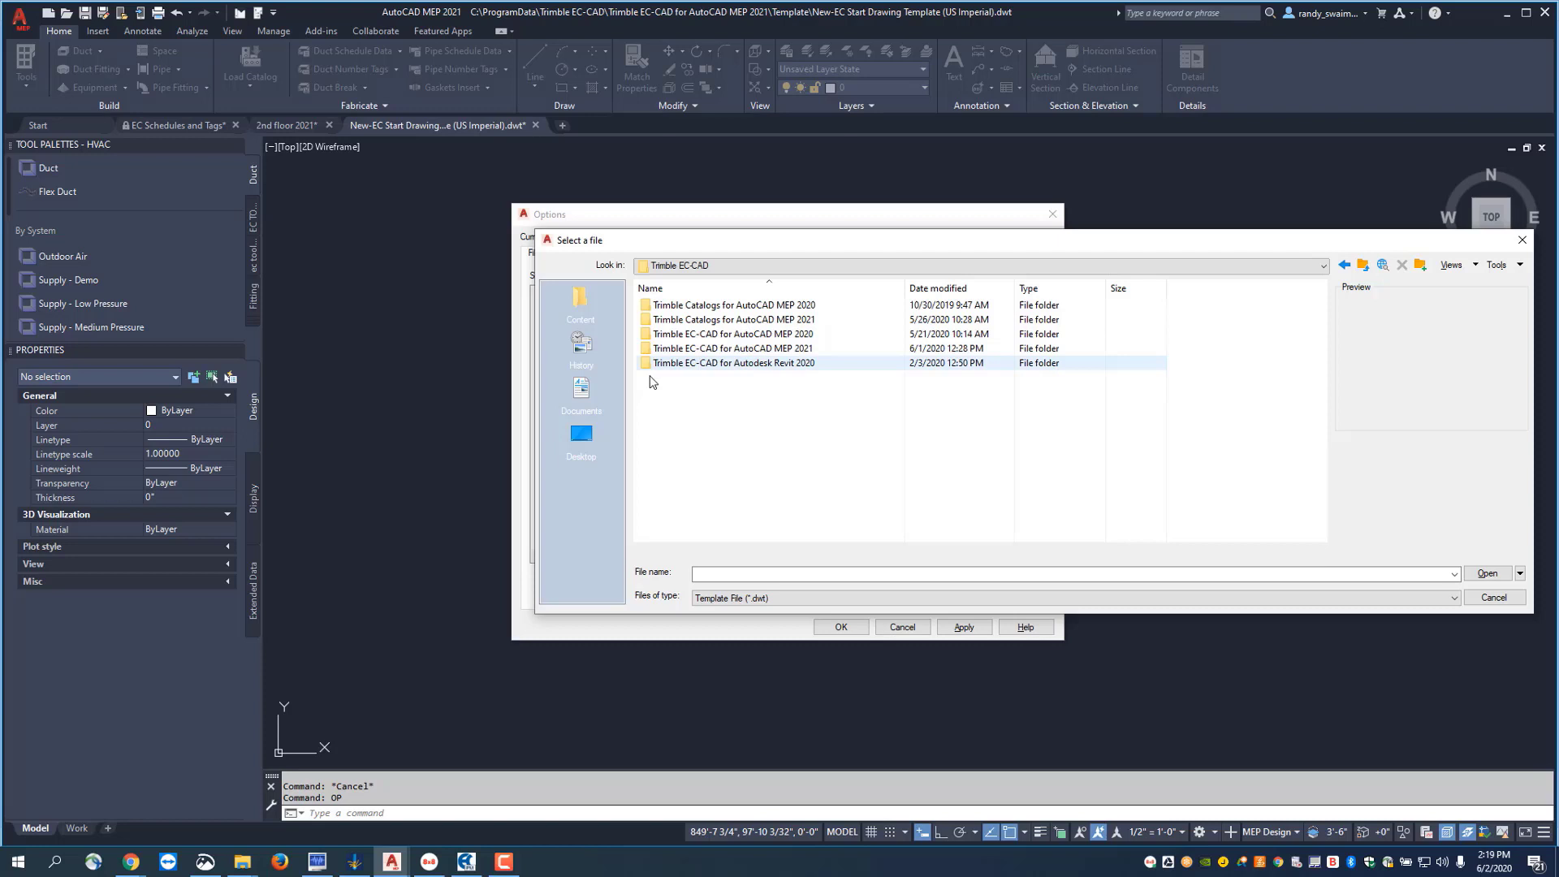
double_click(666, 349)
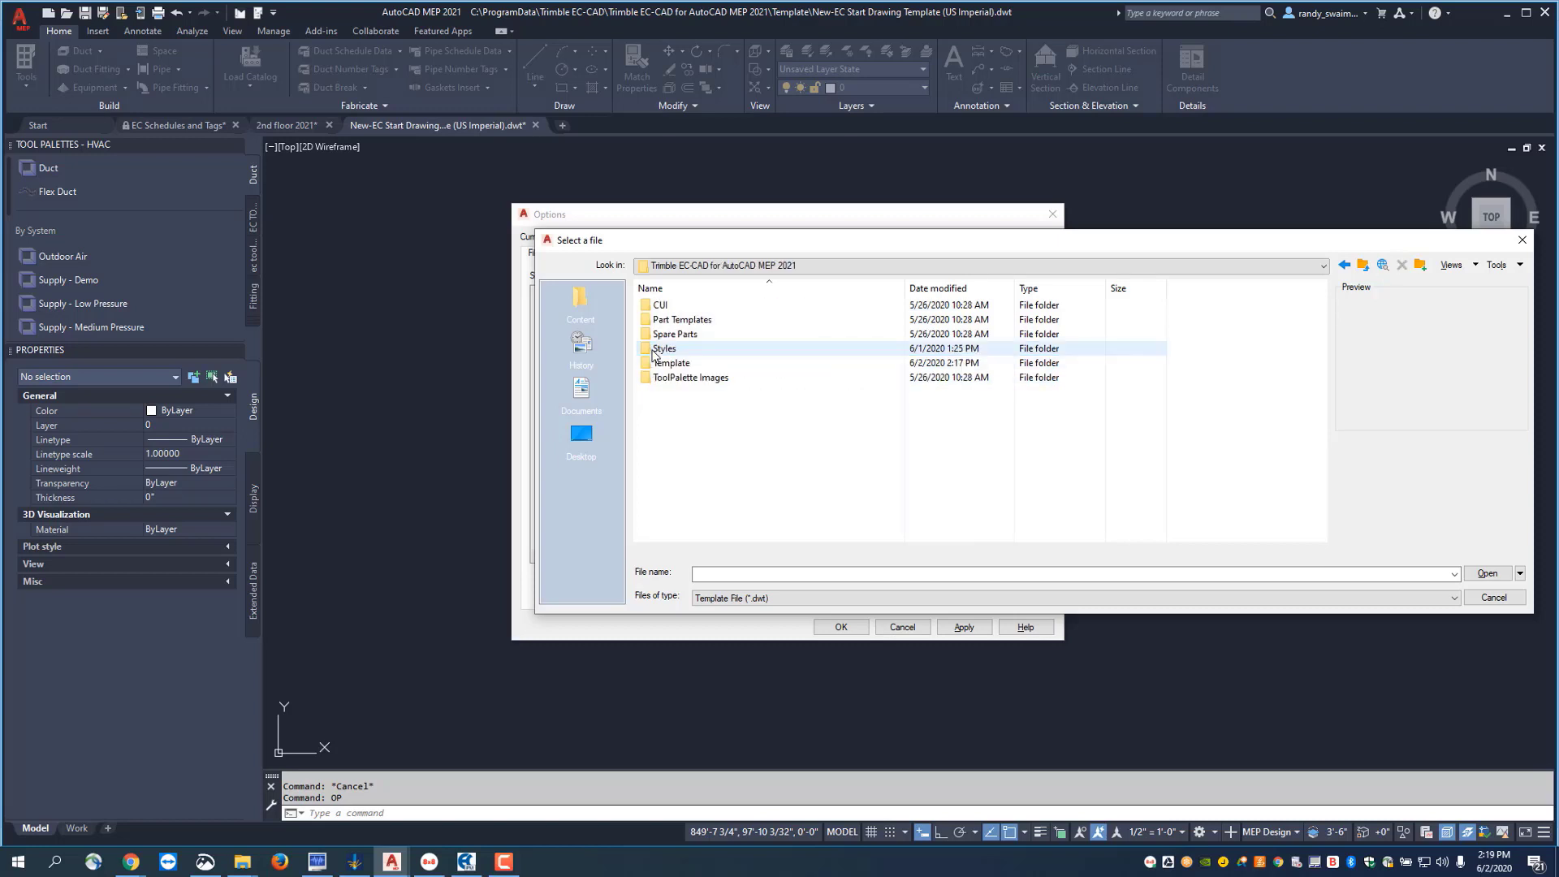
left_click(671, 362)
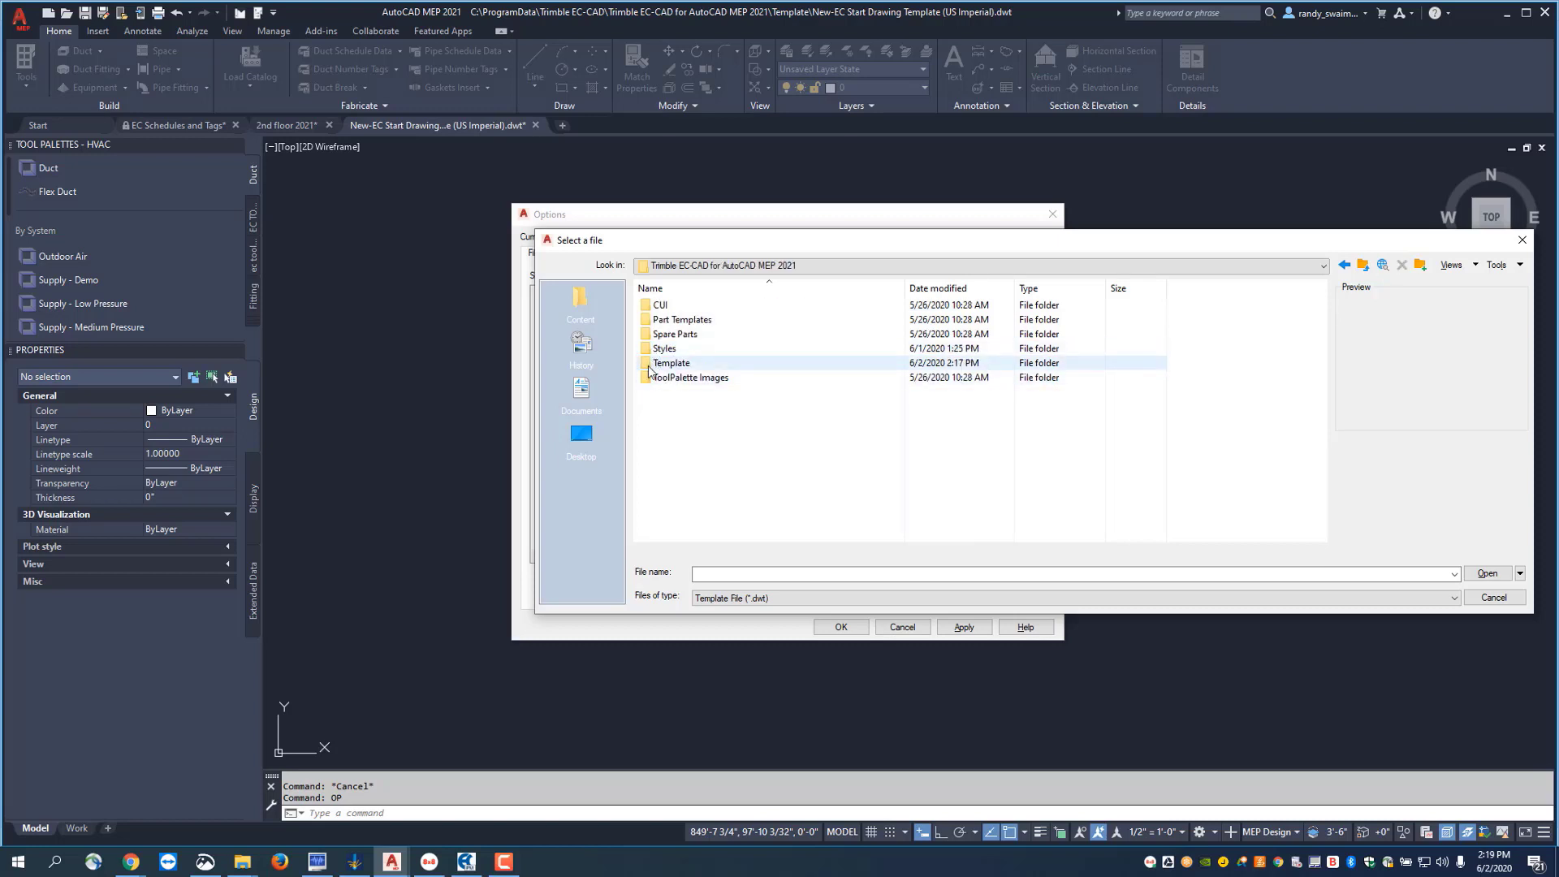
double_click(649, 364)
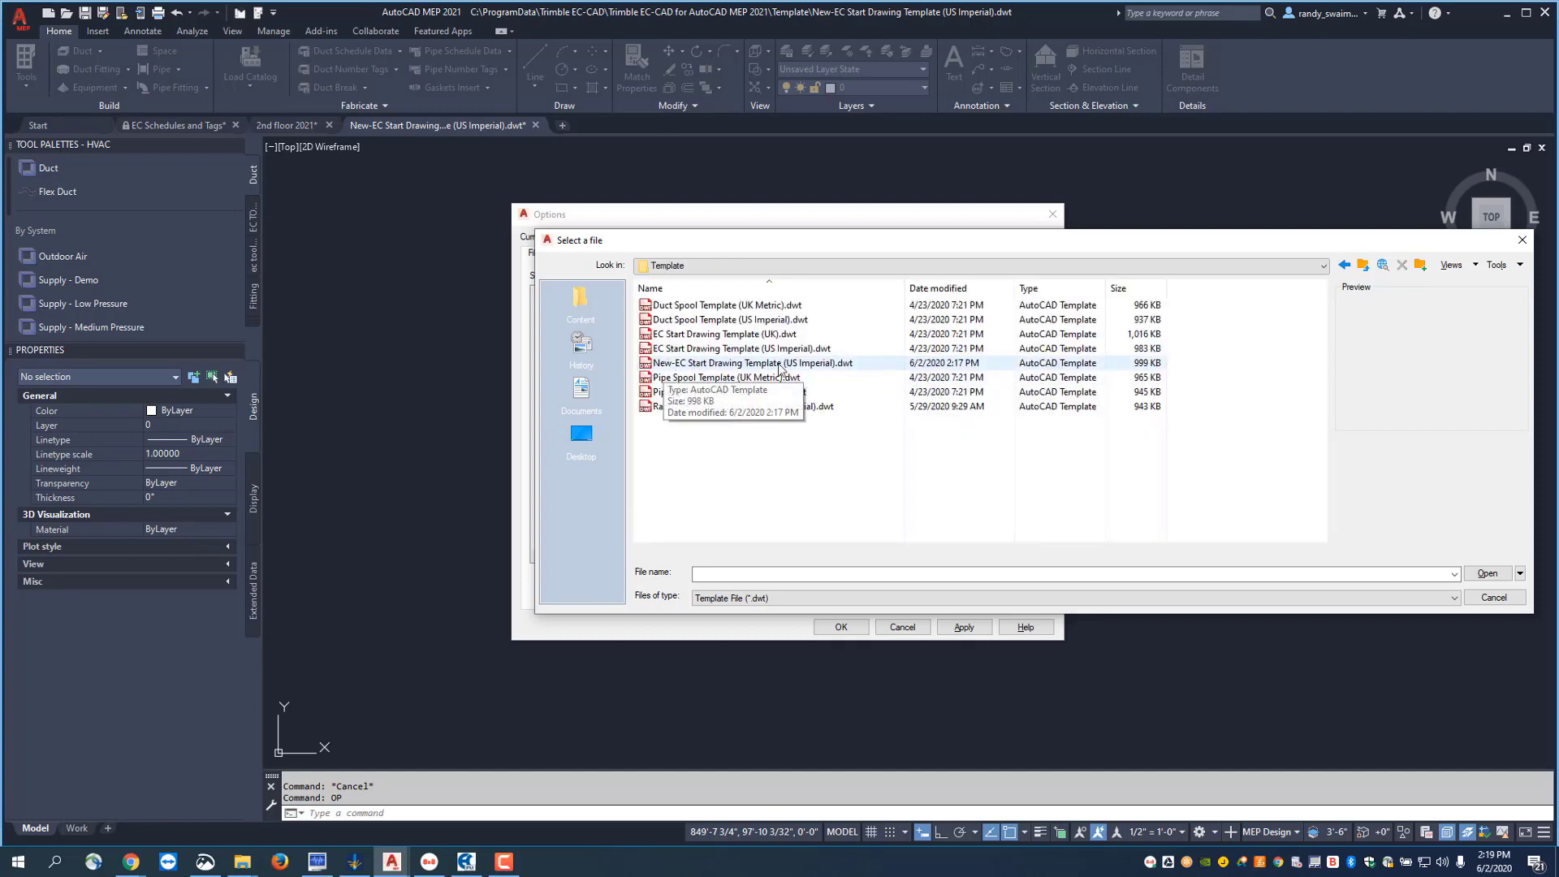
double_click(647, 364)
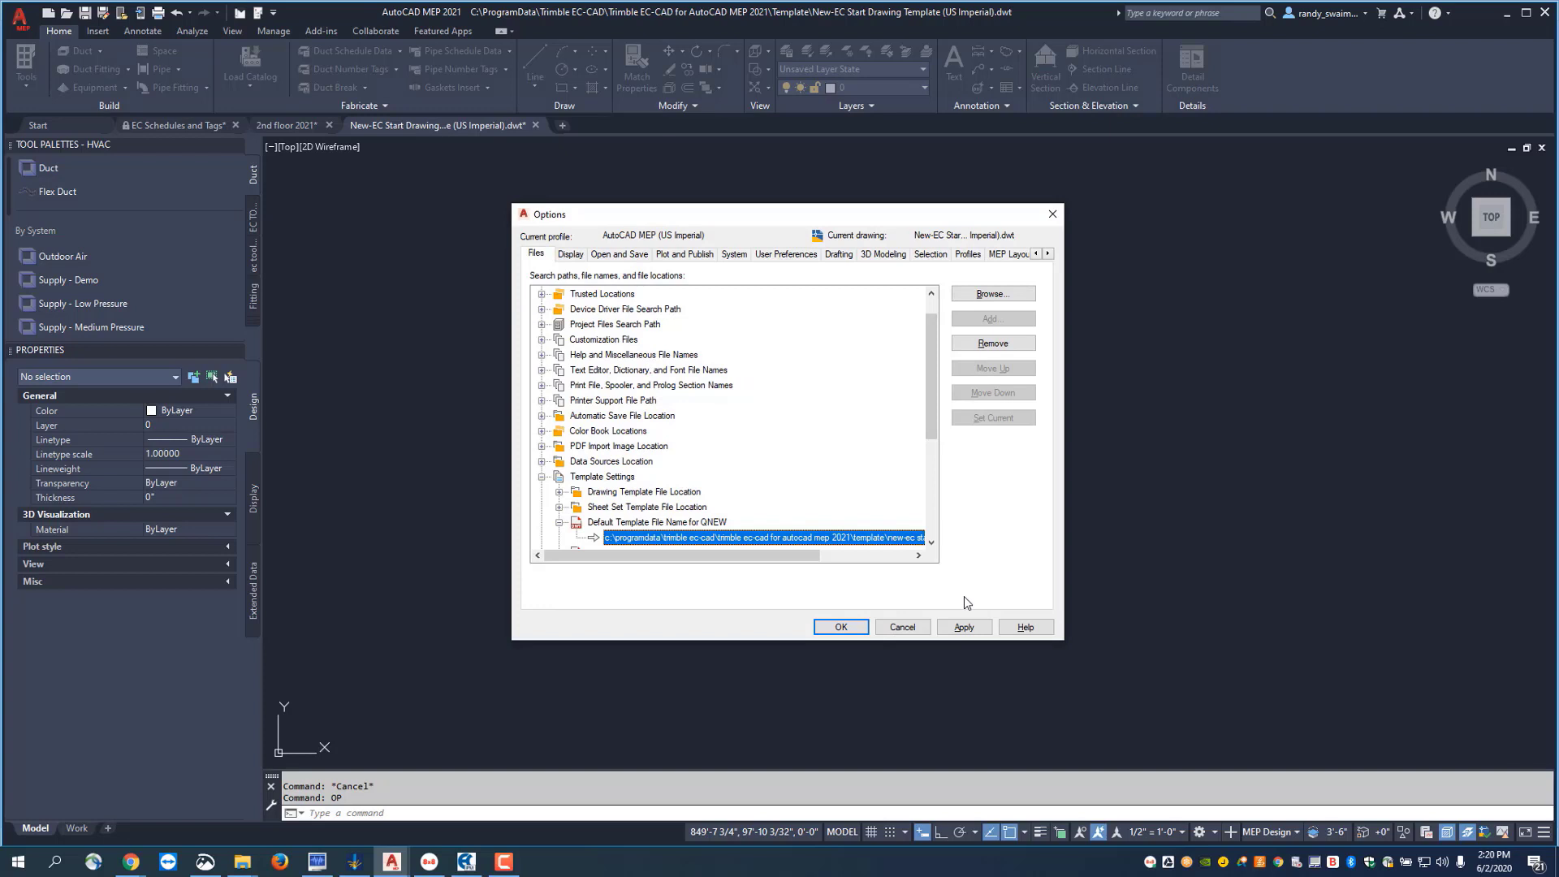
left_click(966, 634)
Close Options with OK and start Drawing2 from the default template via QNEW
left_click(849, 627)
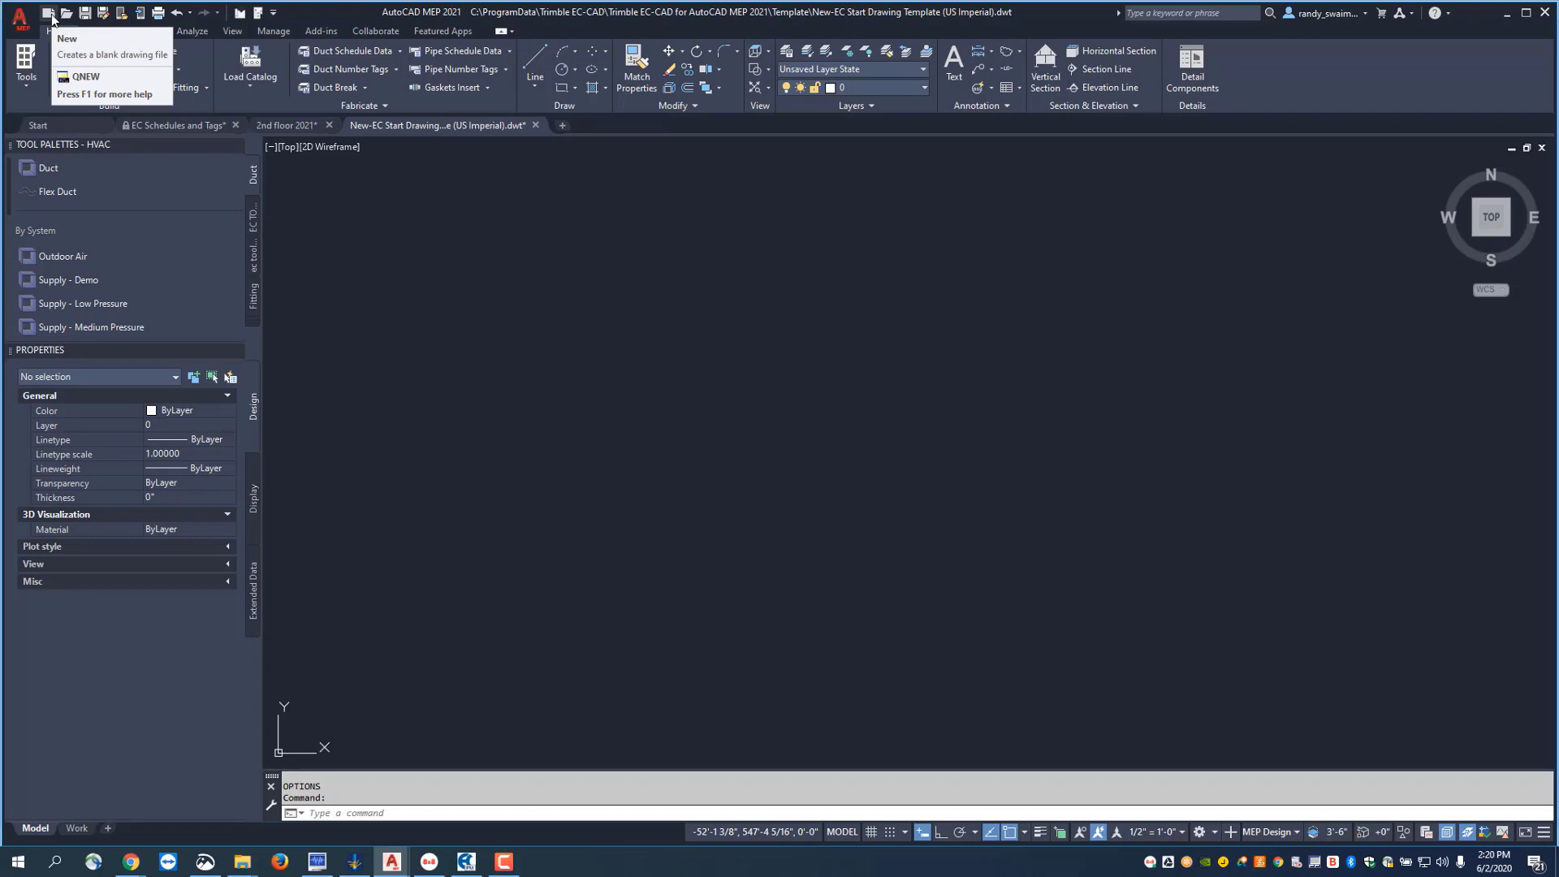
left_click(51, 13)
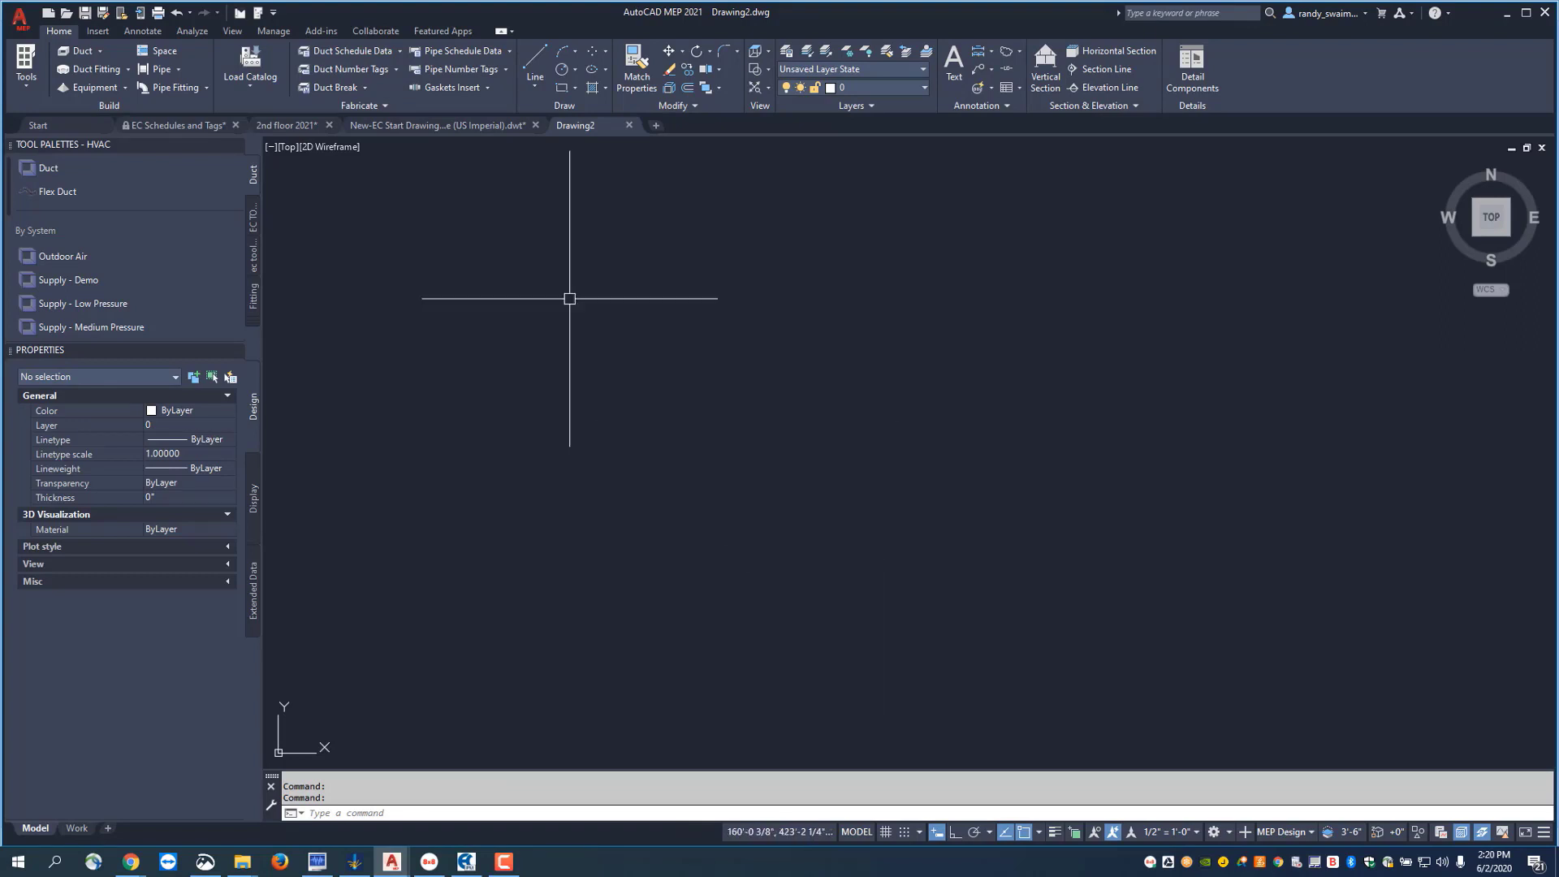
Open HVAC Routing Preferences from the Manage tab and select 2WG TDC x 10 WG POS SLIP (MP)
left_click(278, 32)
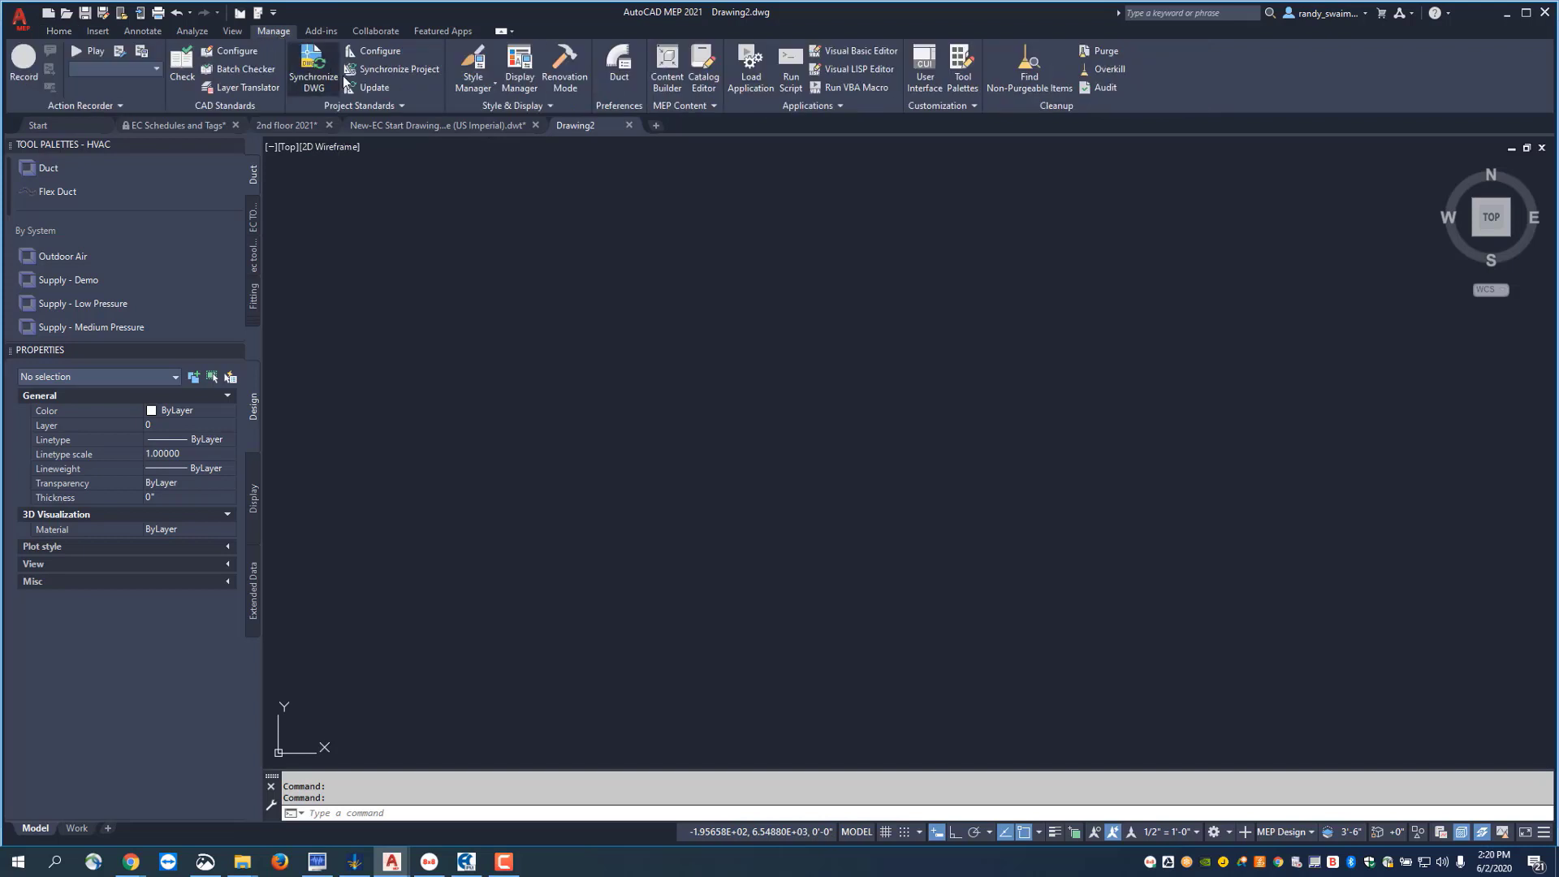
left_click(491, 88)
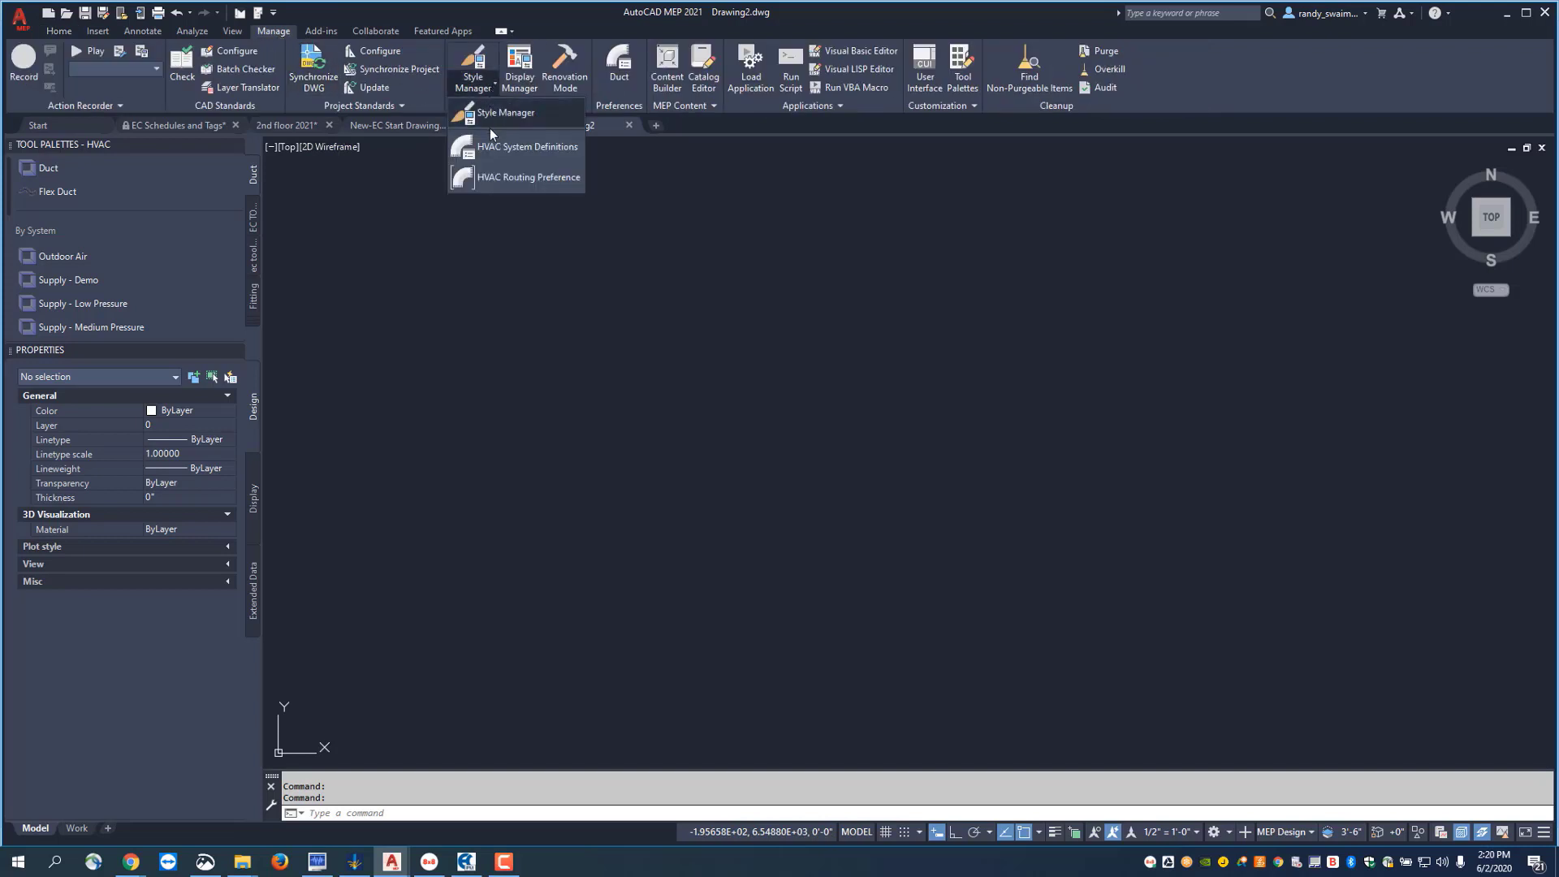
left_click(482, 181)
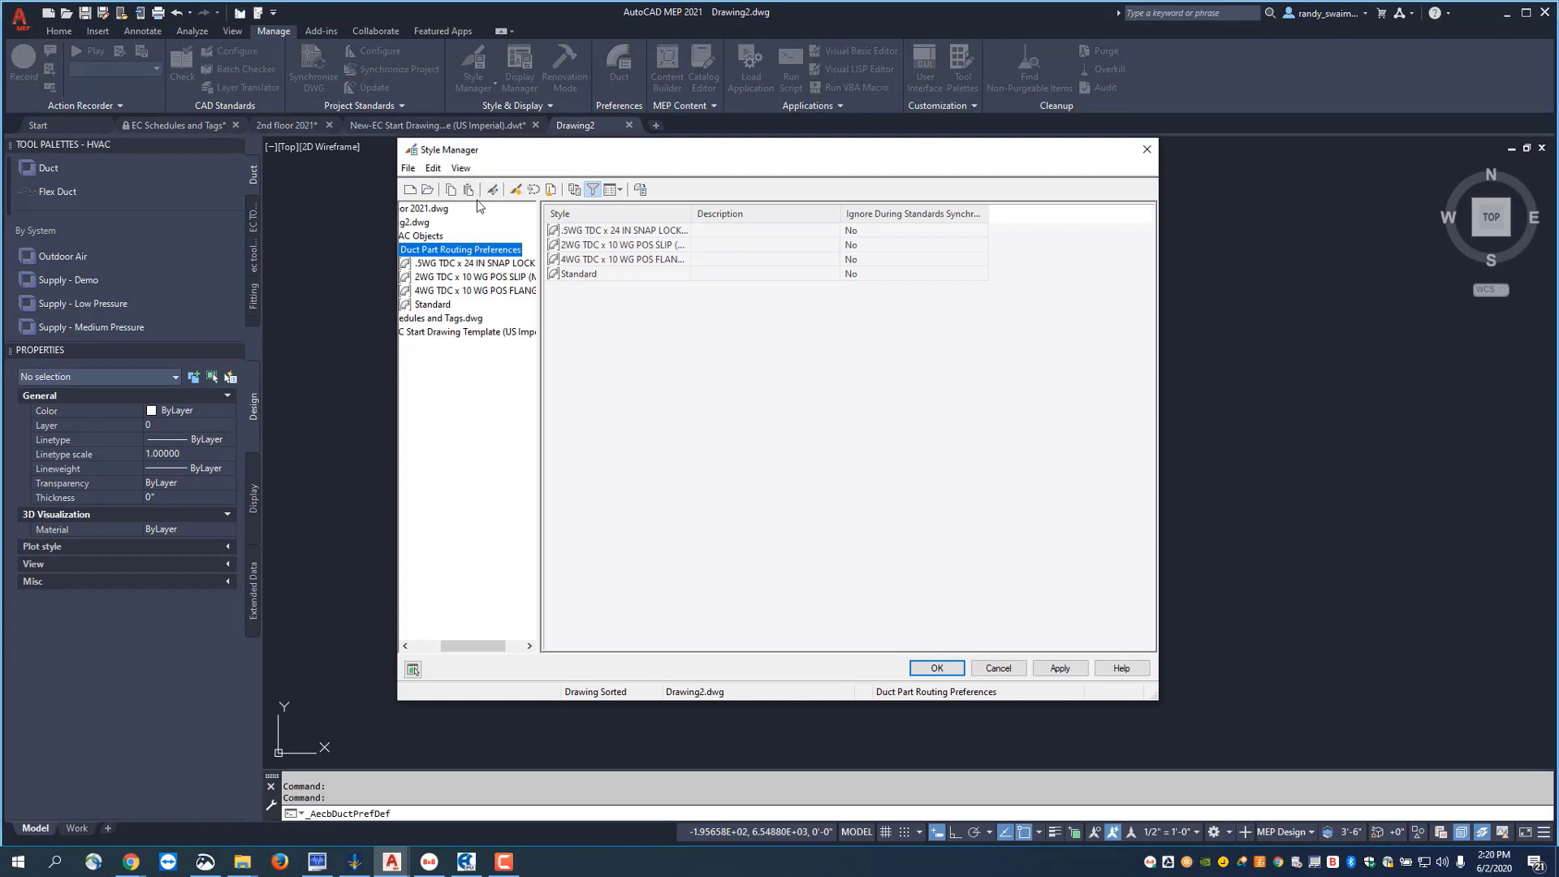
left_click(463, 279)
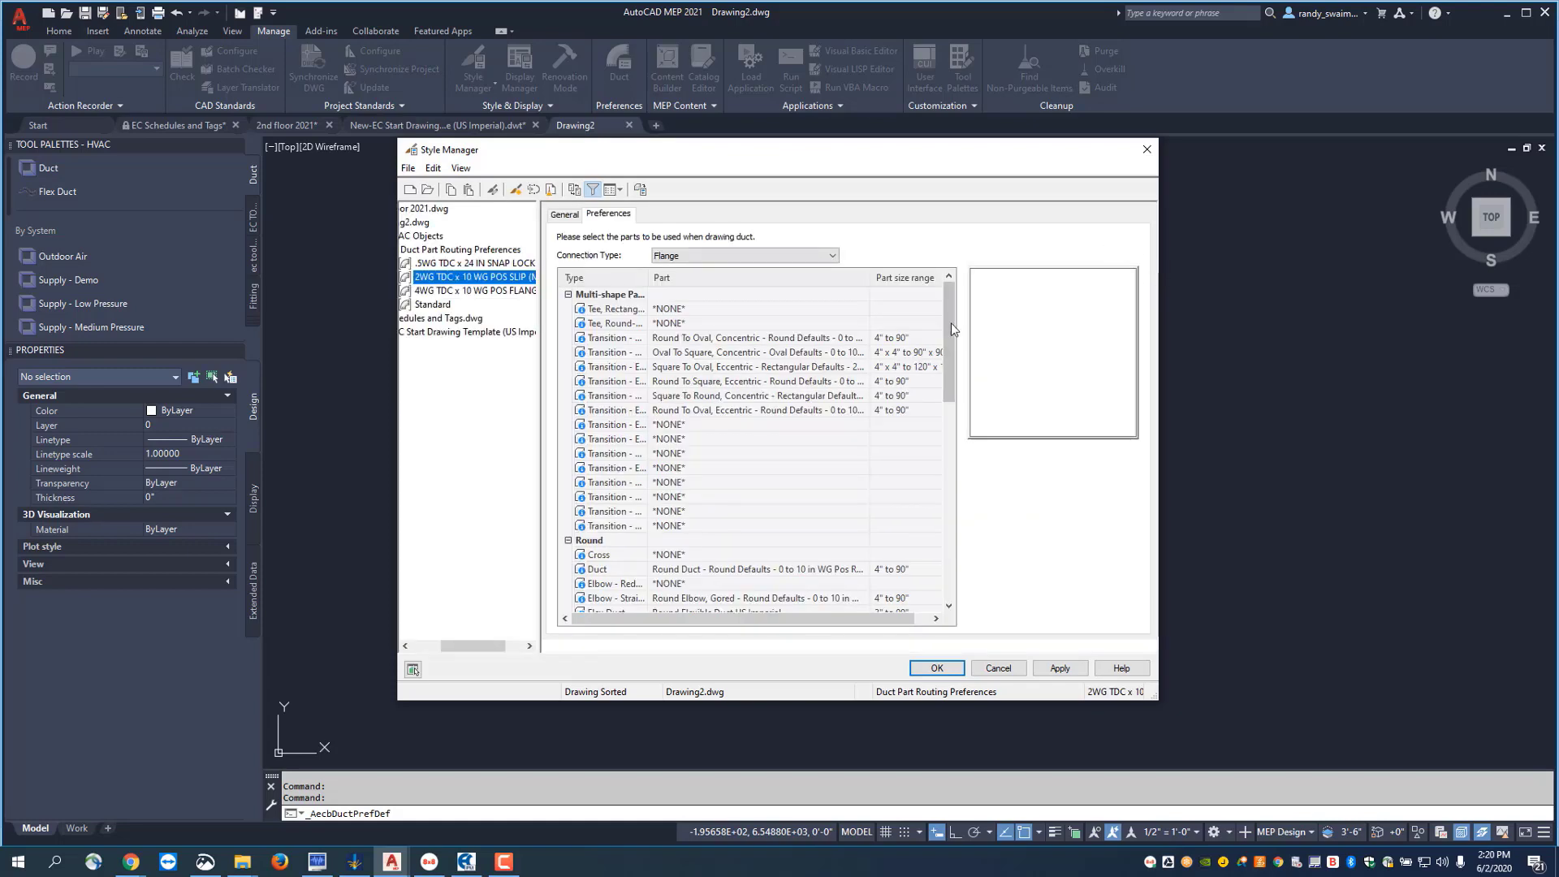
Set Elbow - Straight to the square 2 wg 5 ft TDC rectangular elbow, then apply and close
left_click_drag(948, 323, 931, 445)
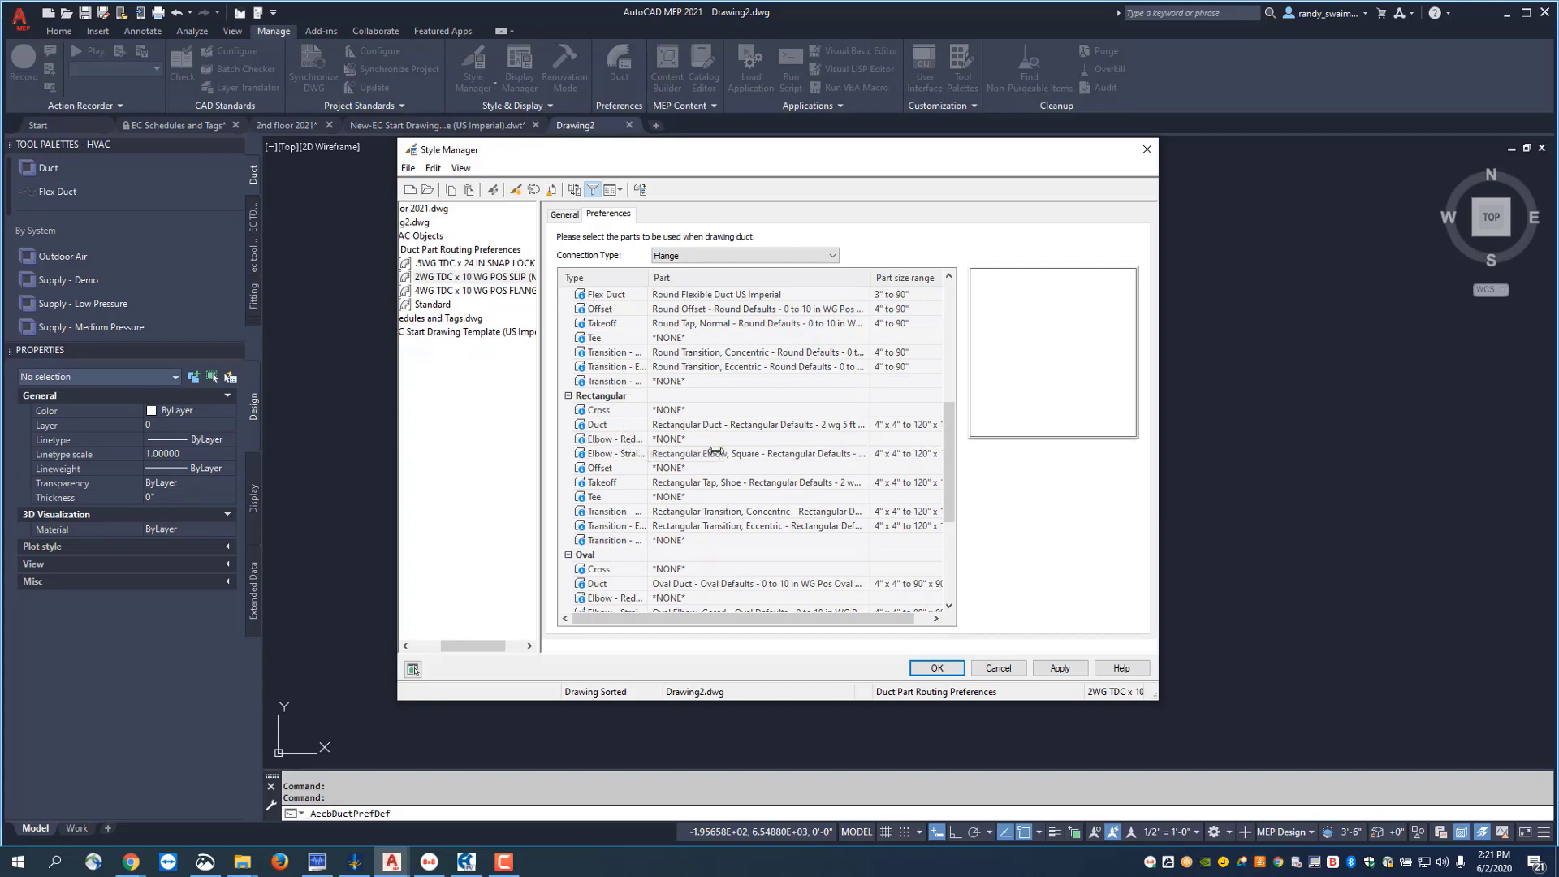
left_click(864, 456)
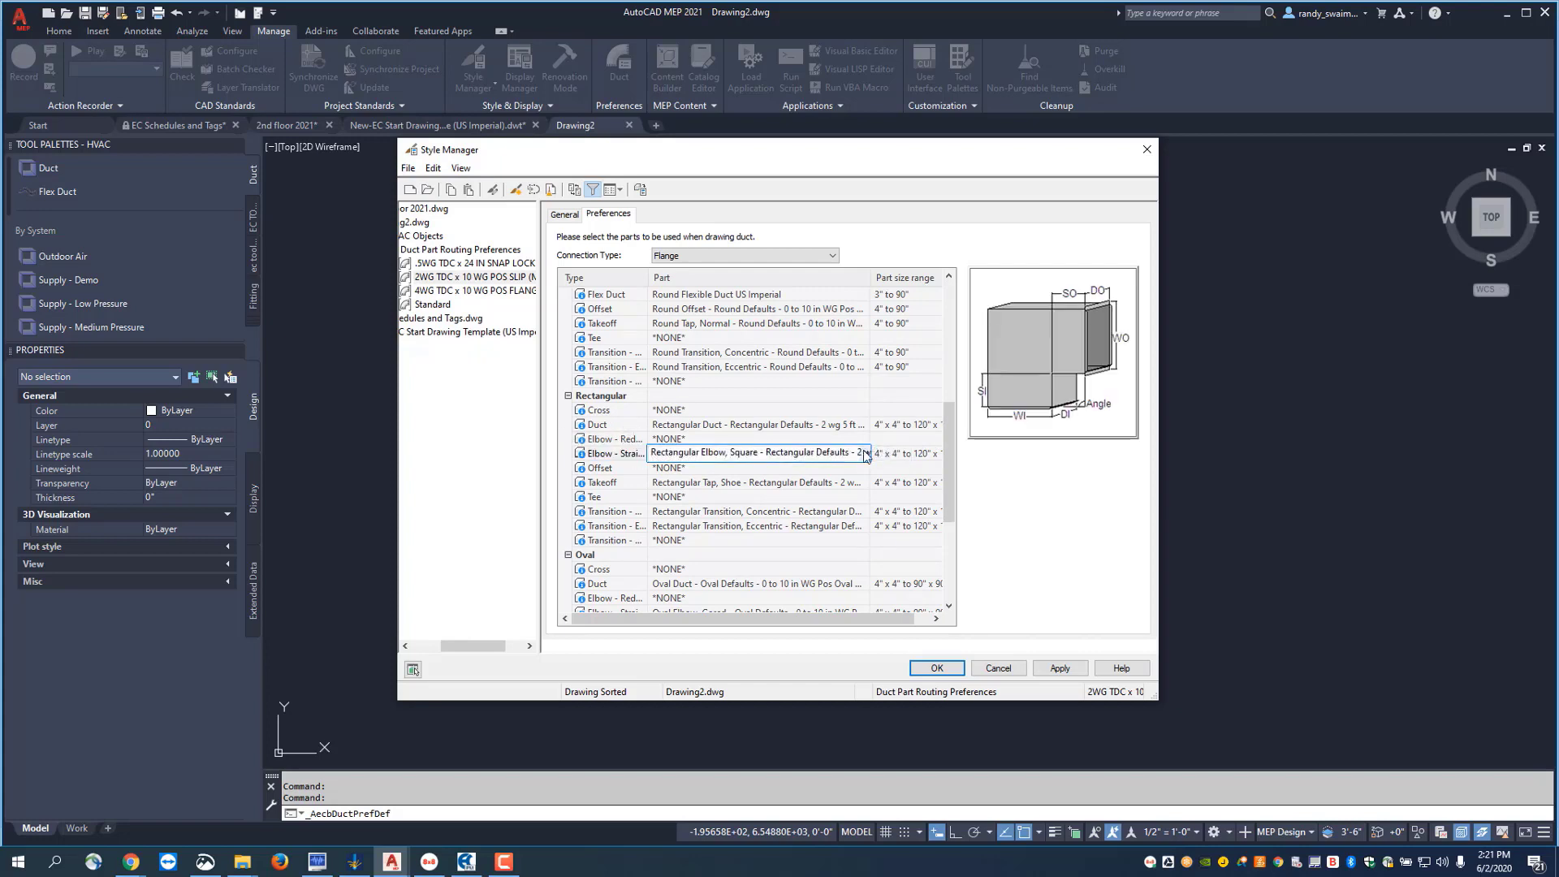
left_click(865, 454)
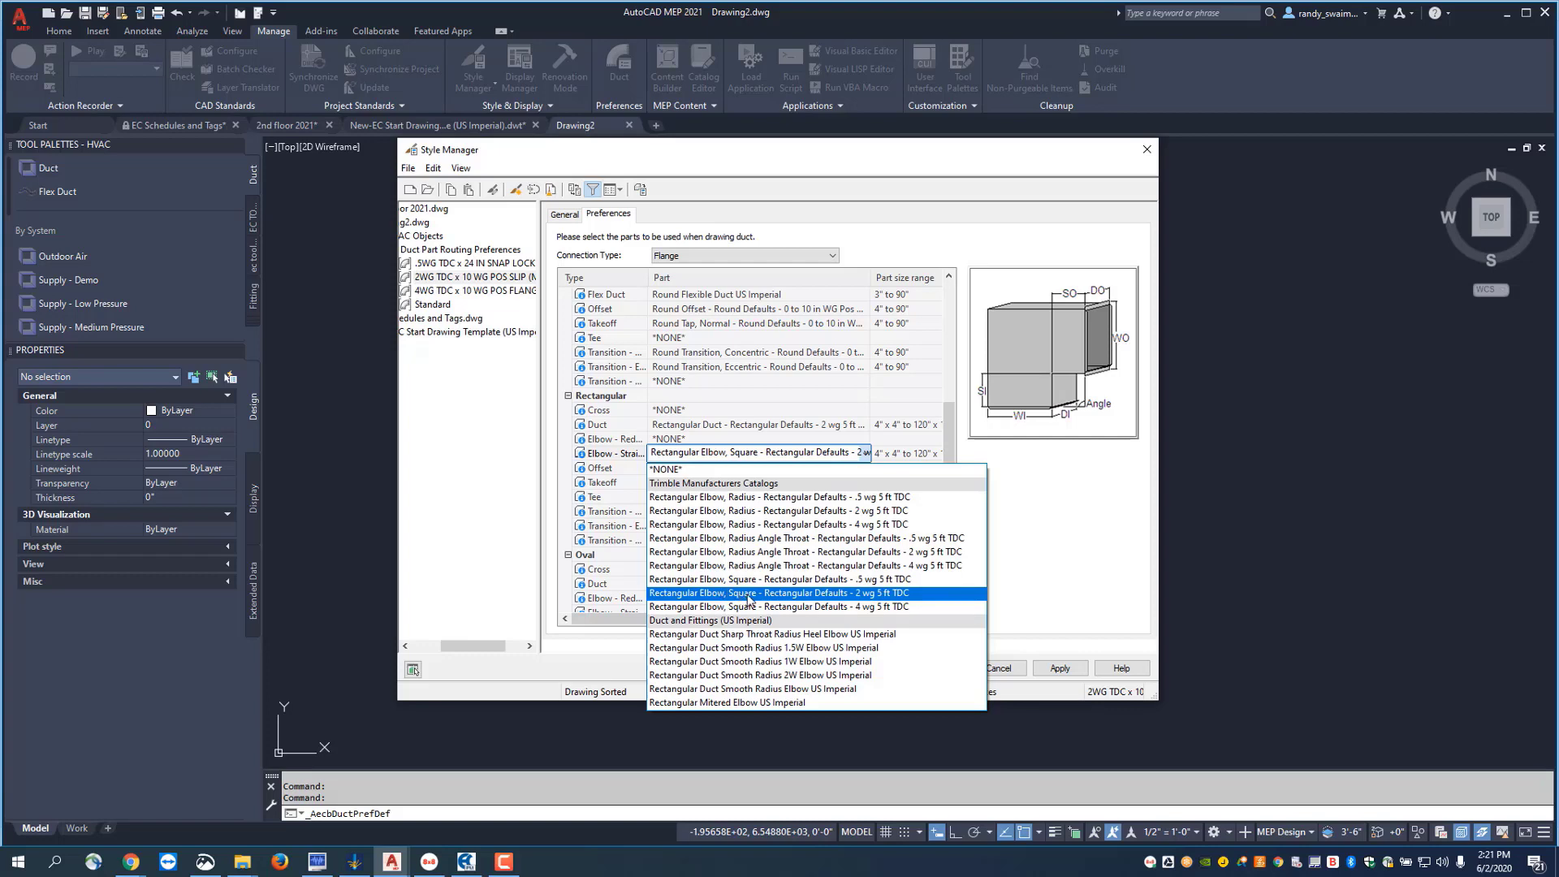
left_click(748, 598)
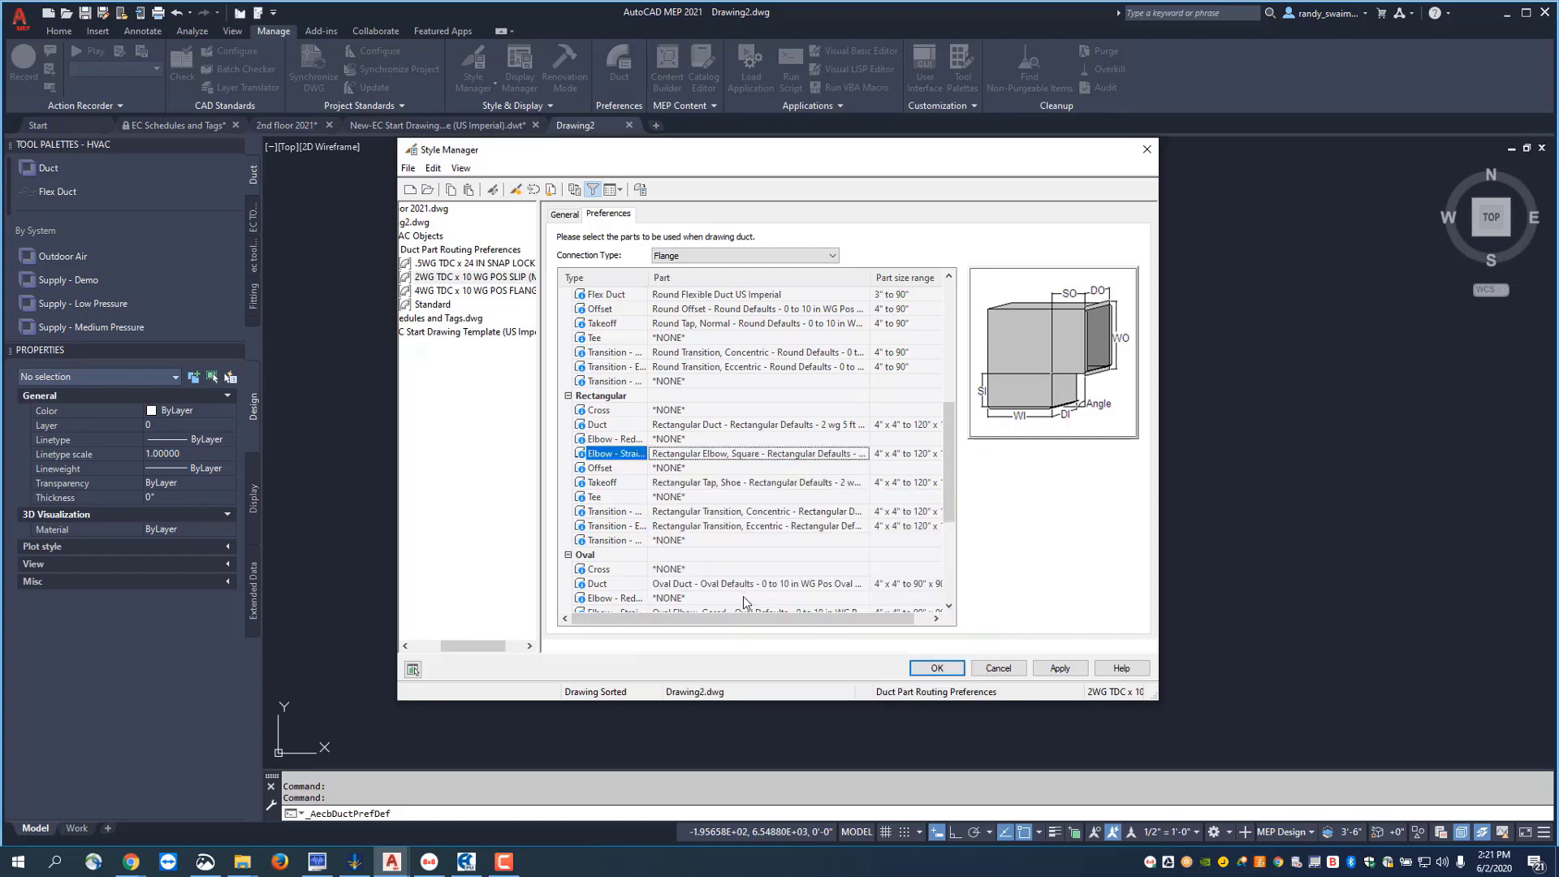
left_click(1057, 668)
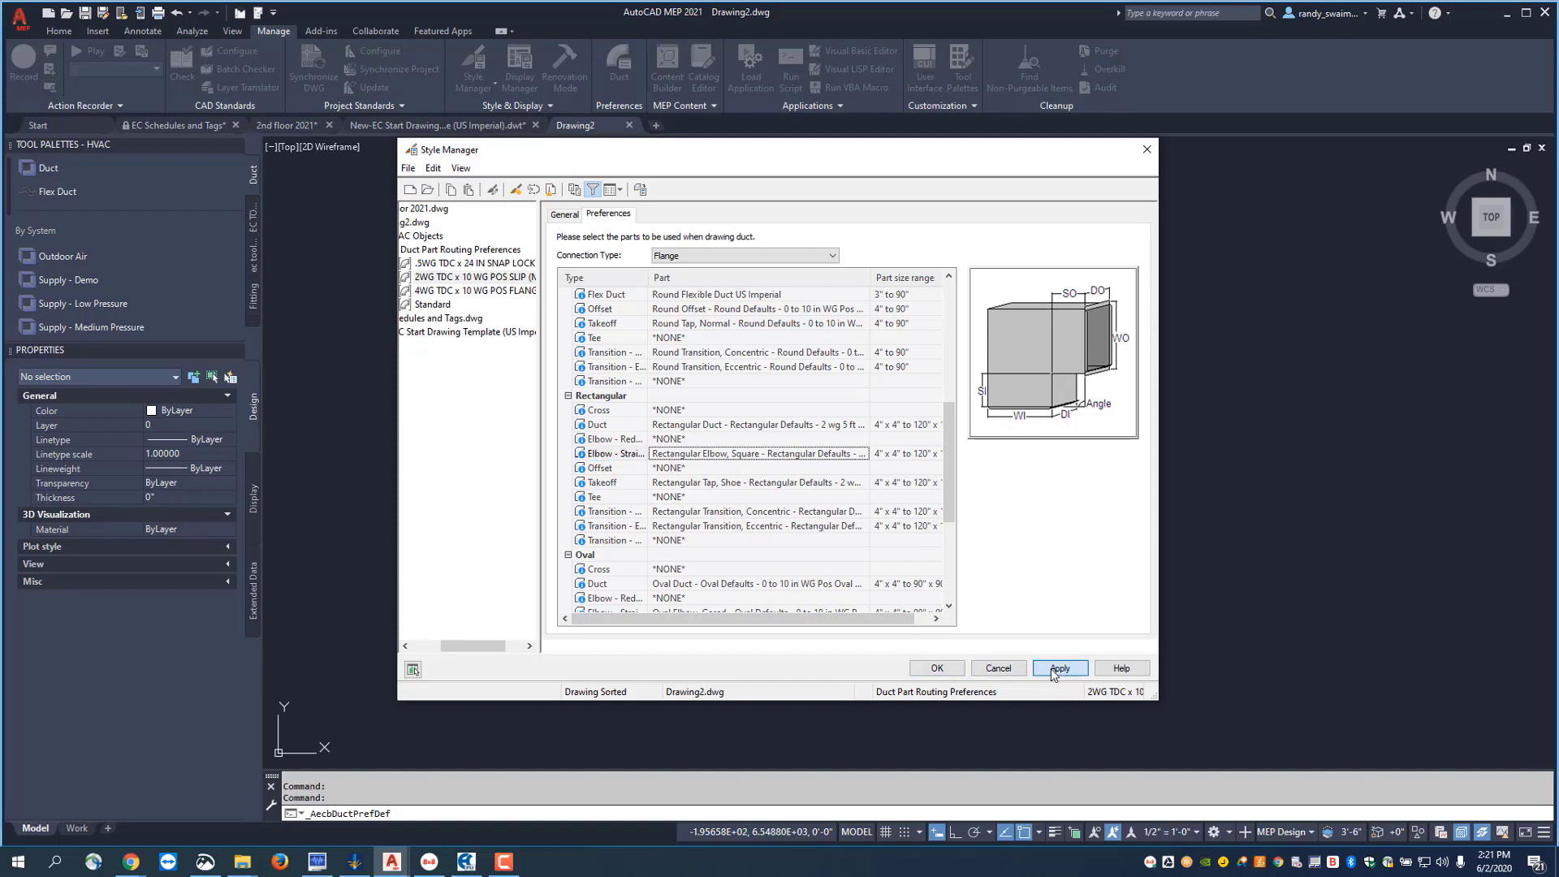
left_click(937, 668)
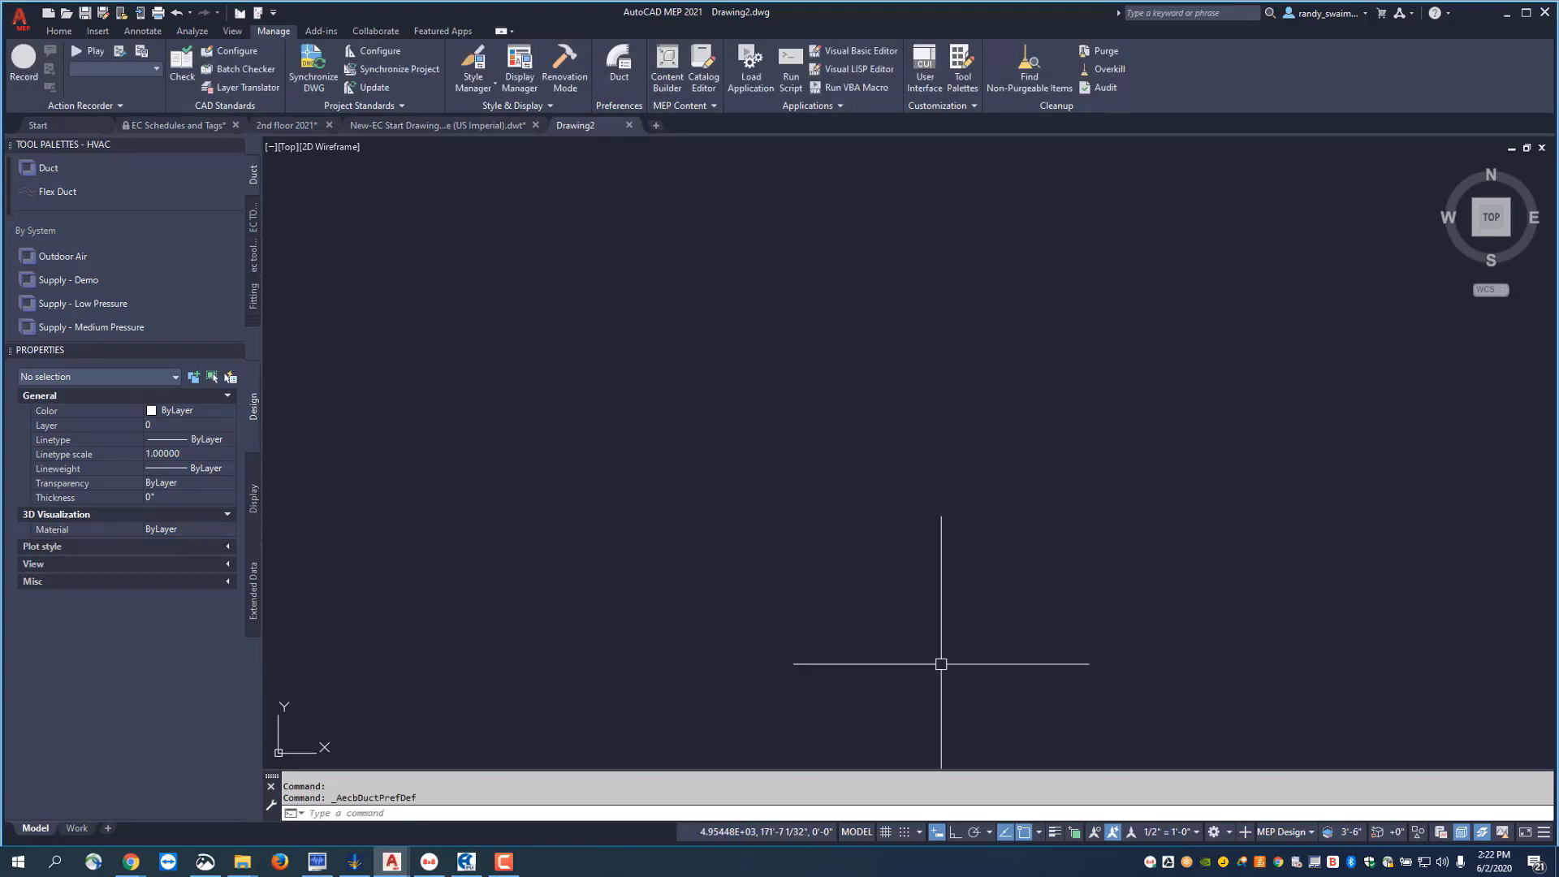
Start adding a duct from the Home tab and set its system to Supply (SA)
left_click(57, 31)
left_click(70, 49)
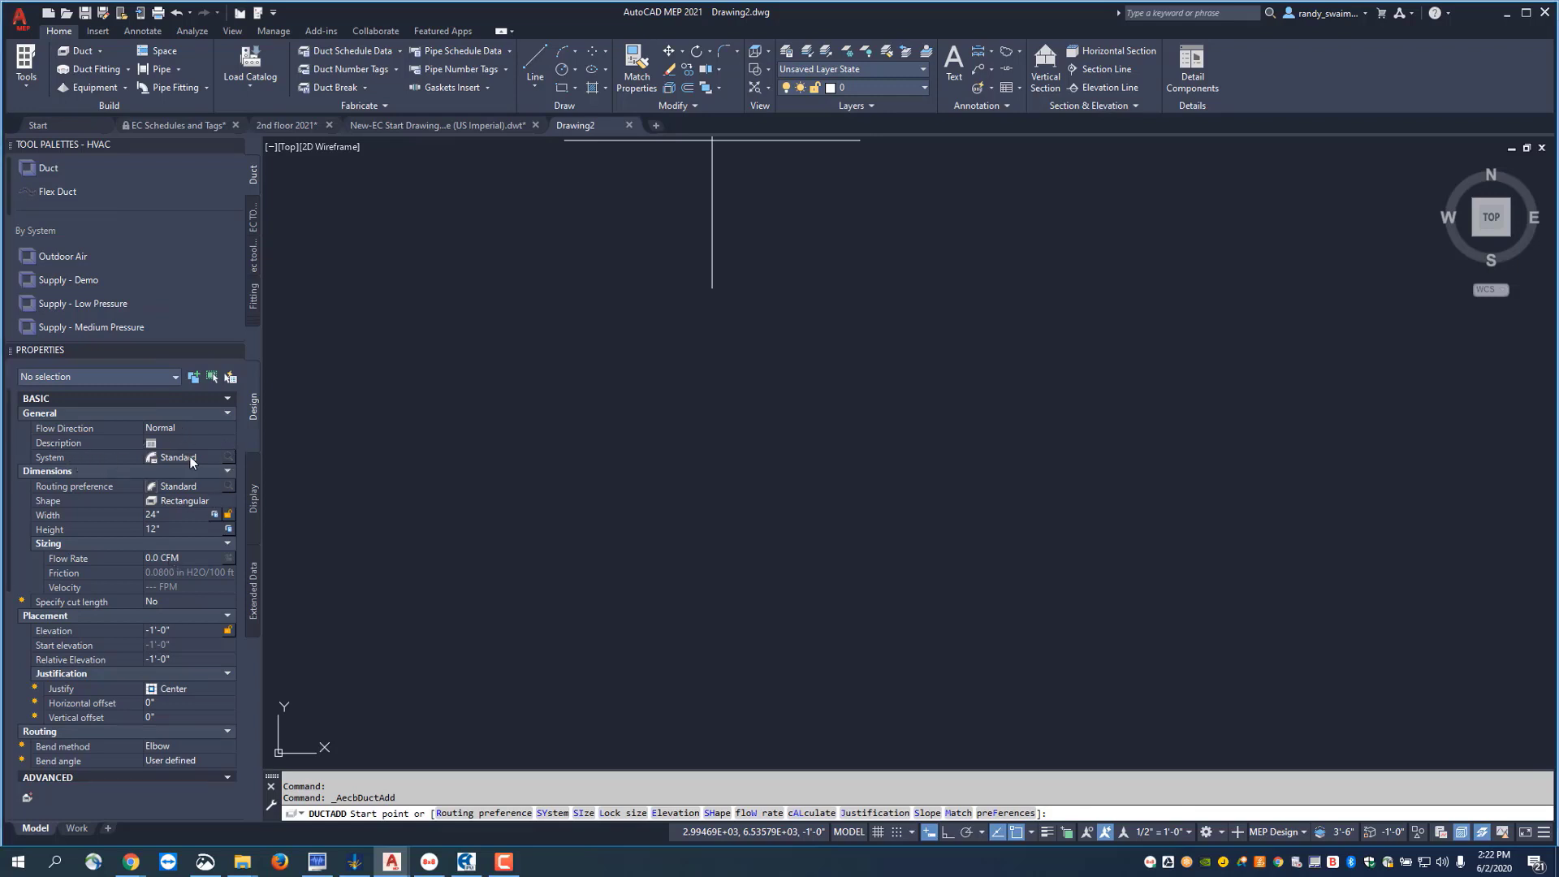
left_click(227, 458)
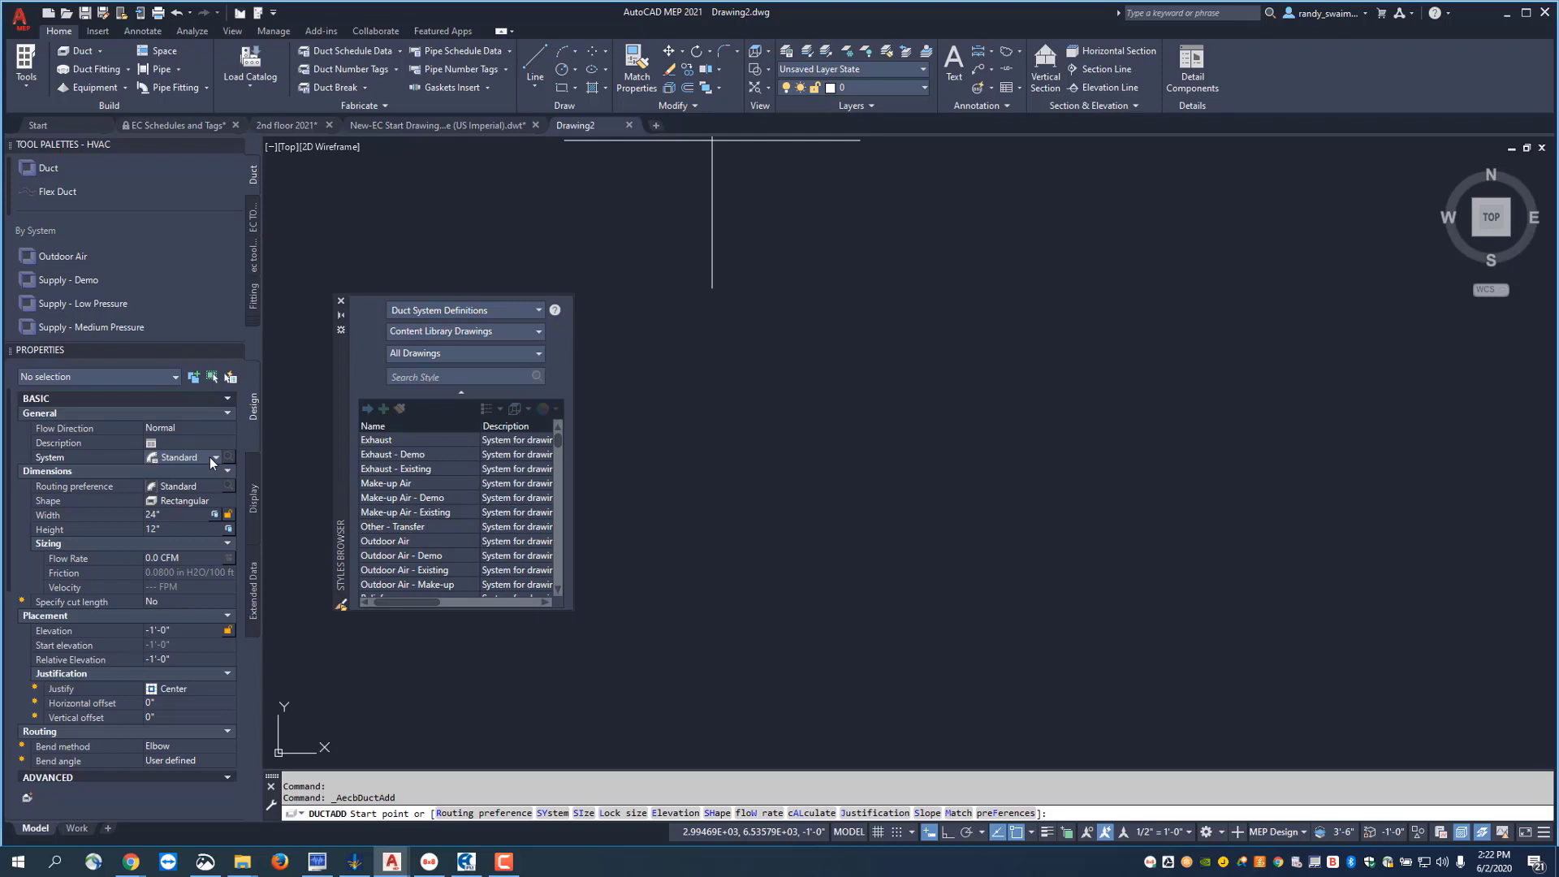
left_click(218, 456)
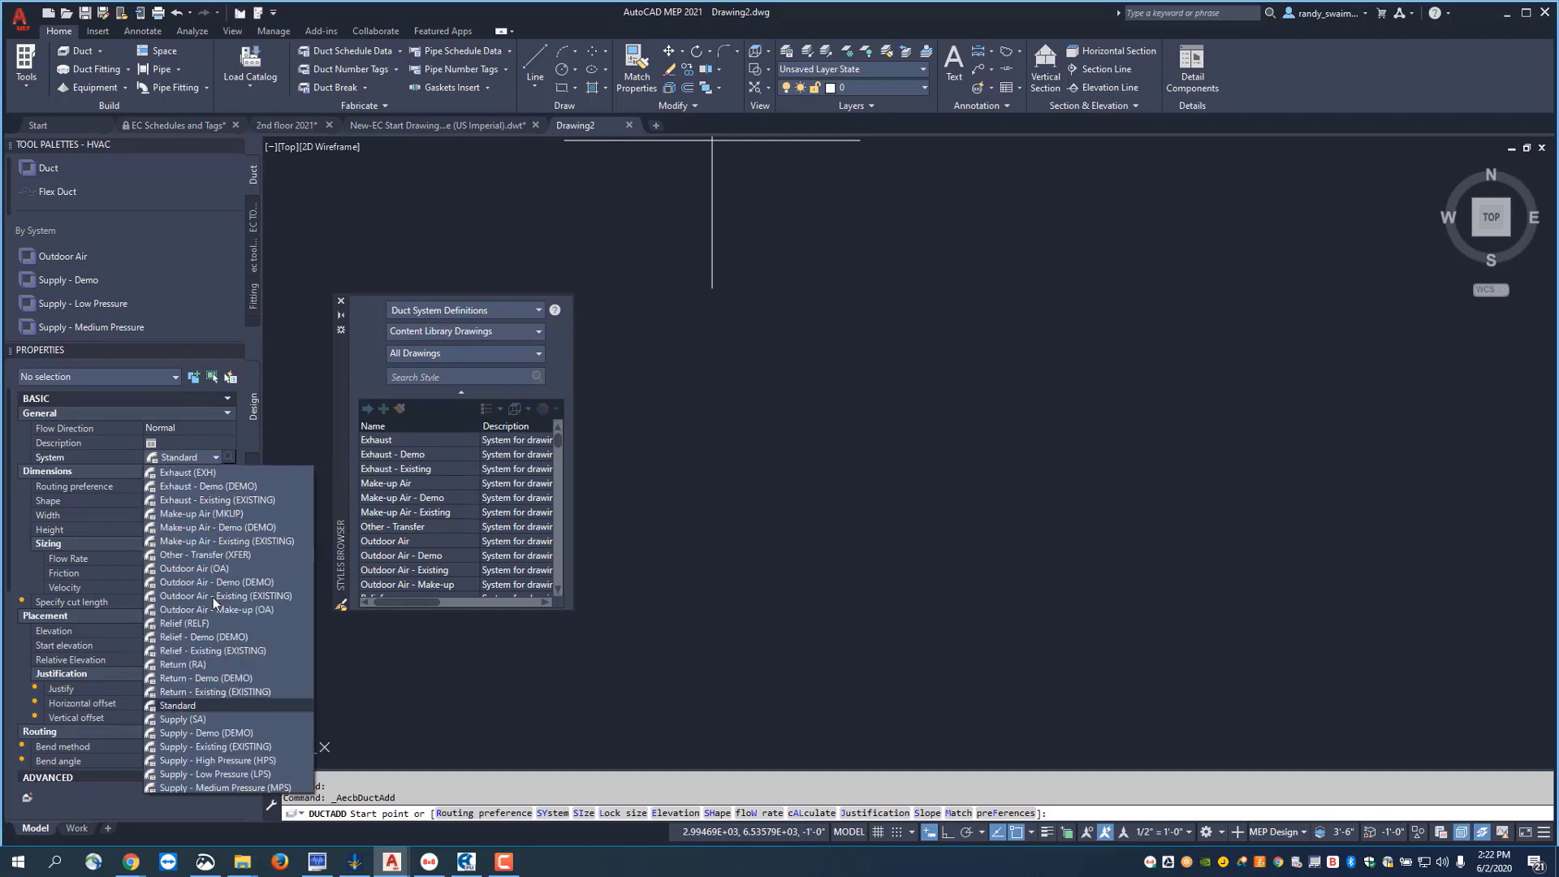
left_click(187, 719)
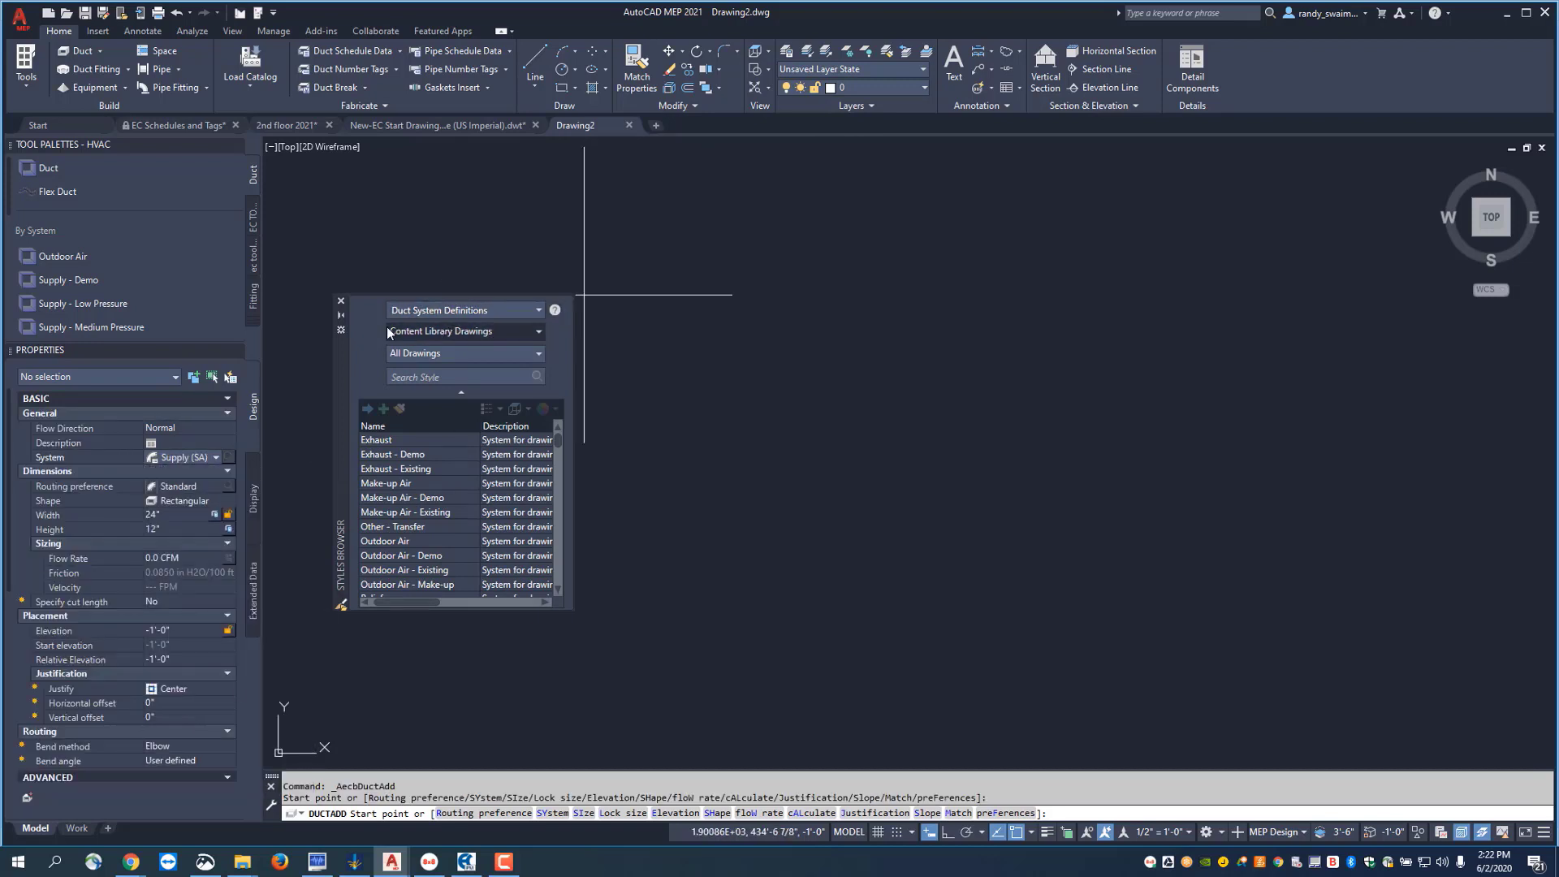
left_click(341, 301)
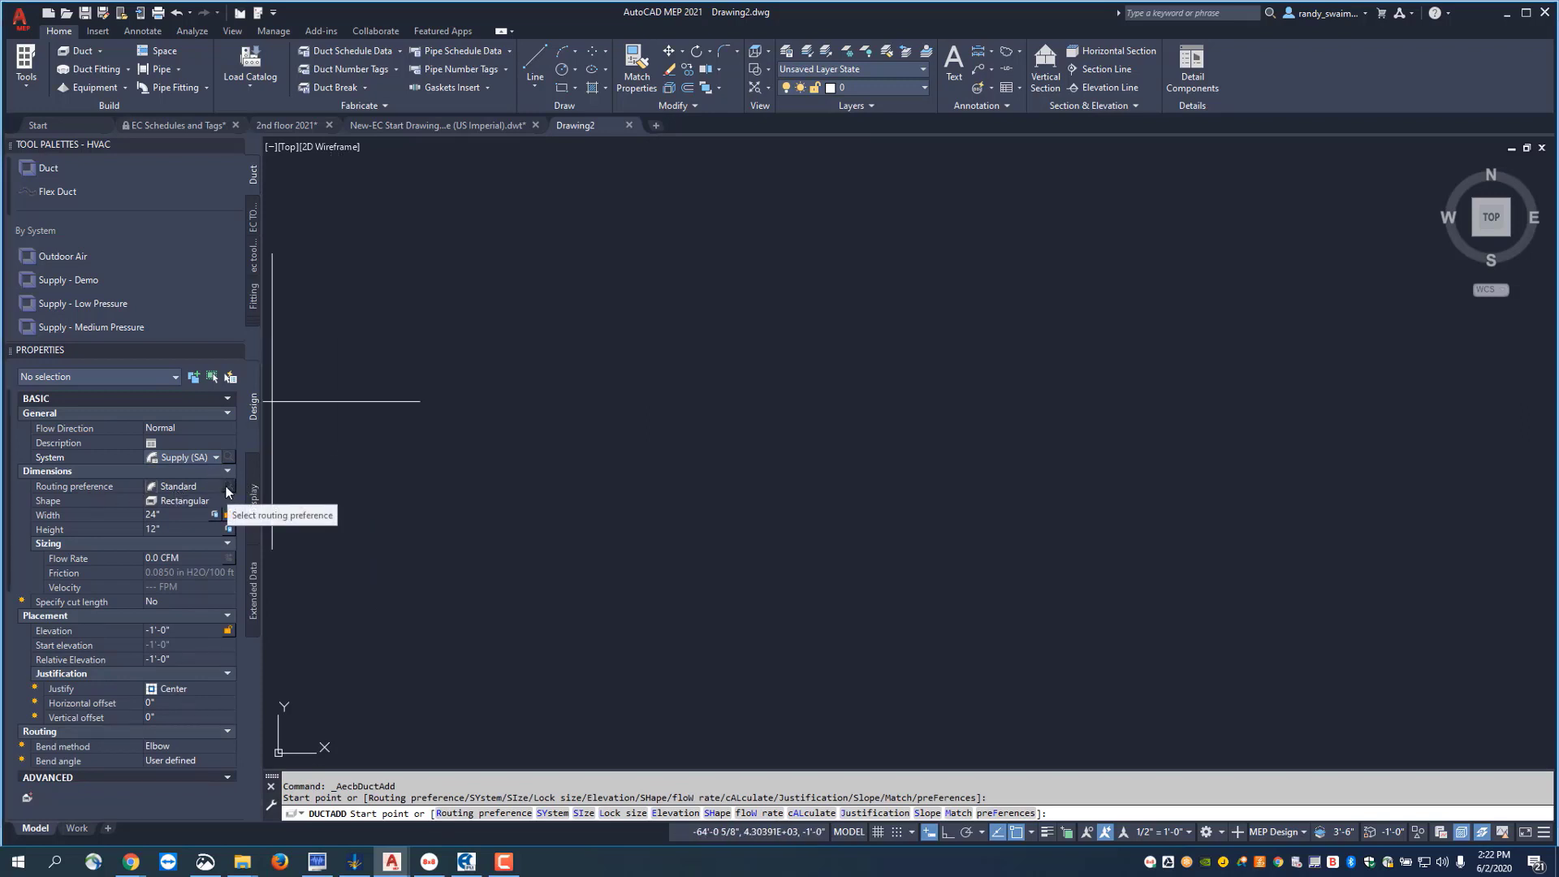
Set the duct routing preference to 2WG TDC x 10 WG POS SLIP
left_click(228, 487)
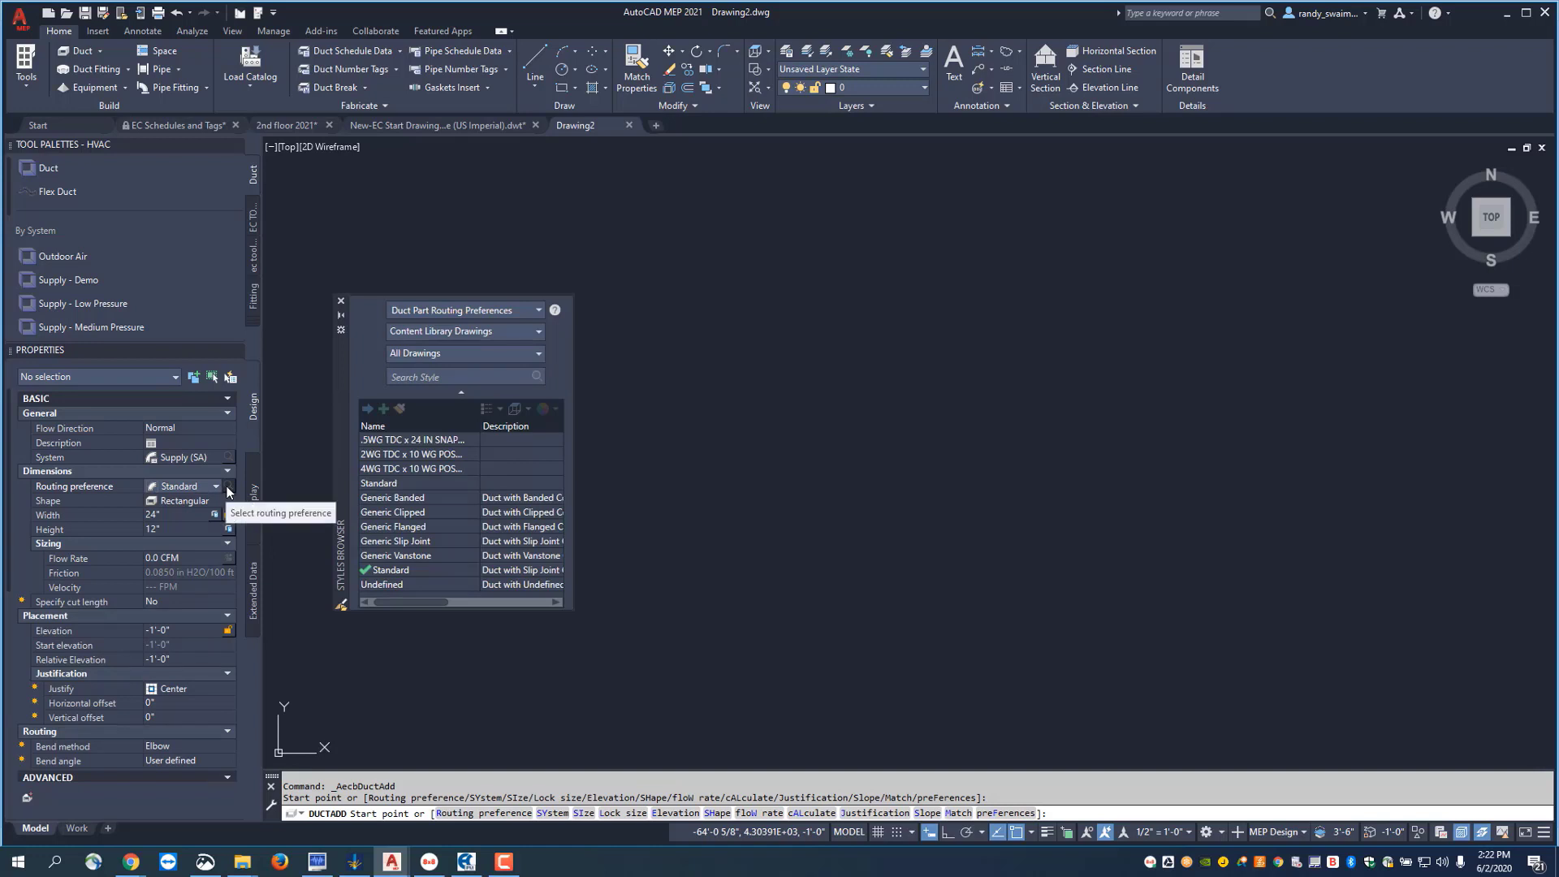
left_click(215, 485)
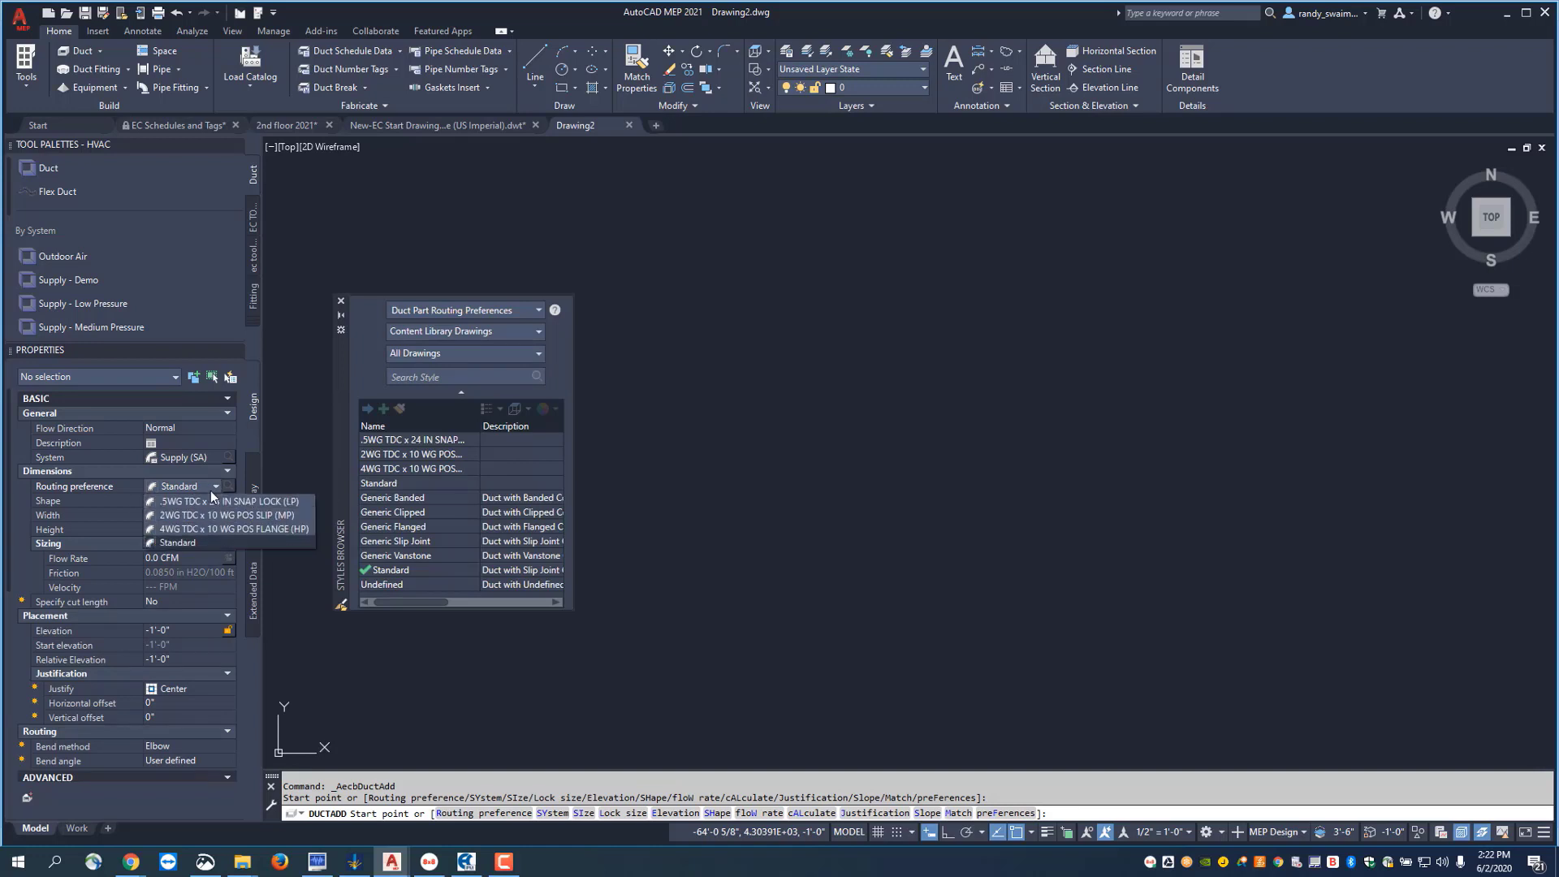
left_click(203, 514)
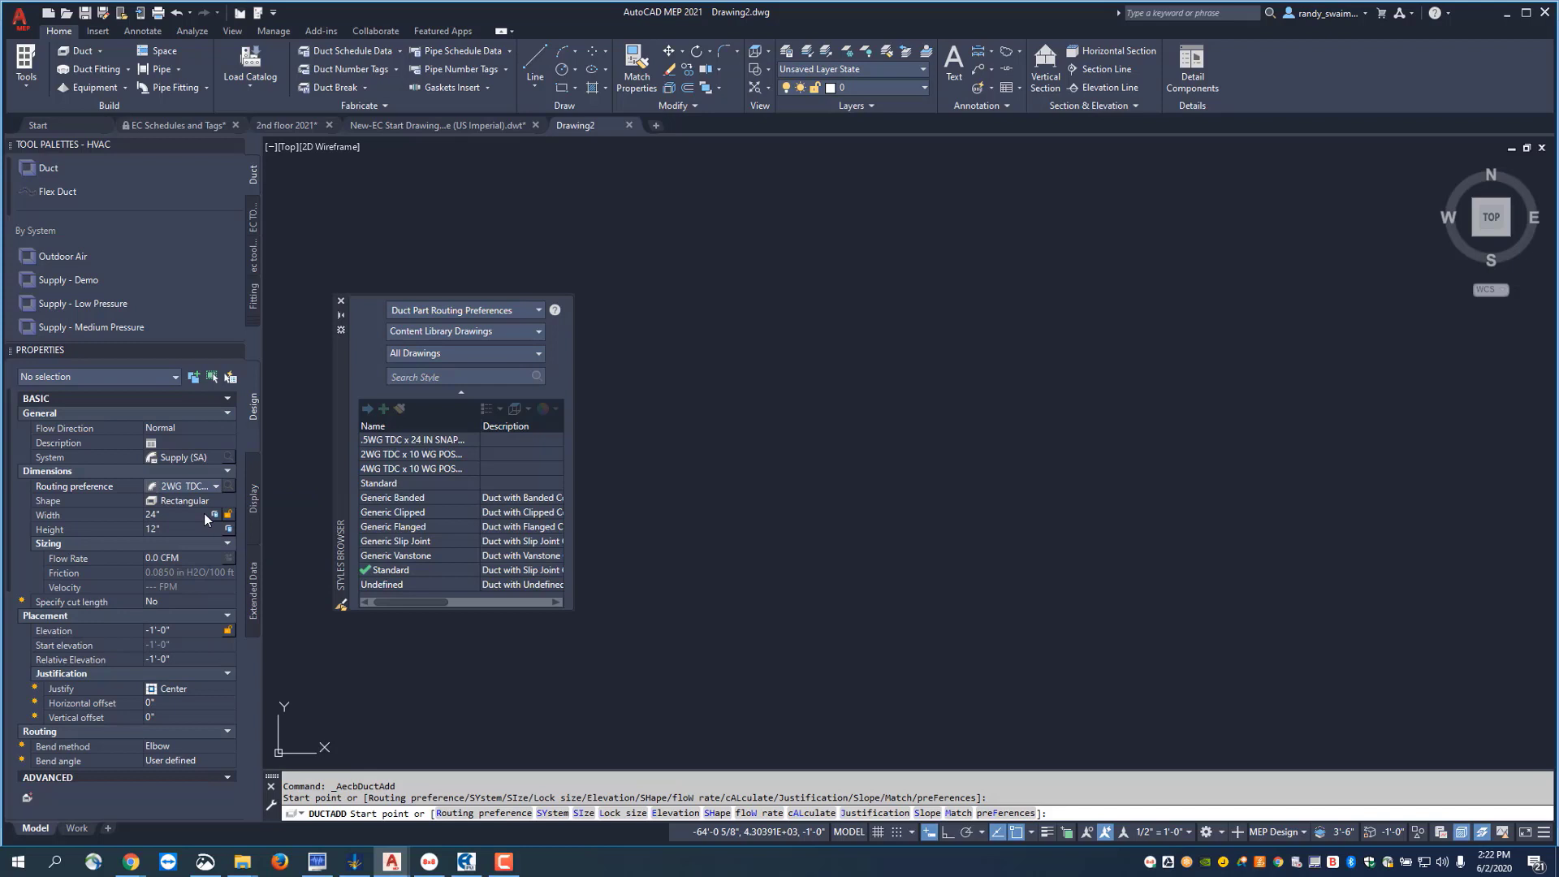
left_click(340, 301)
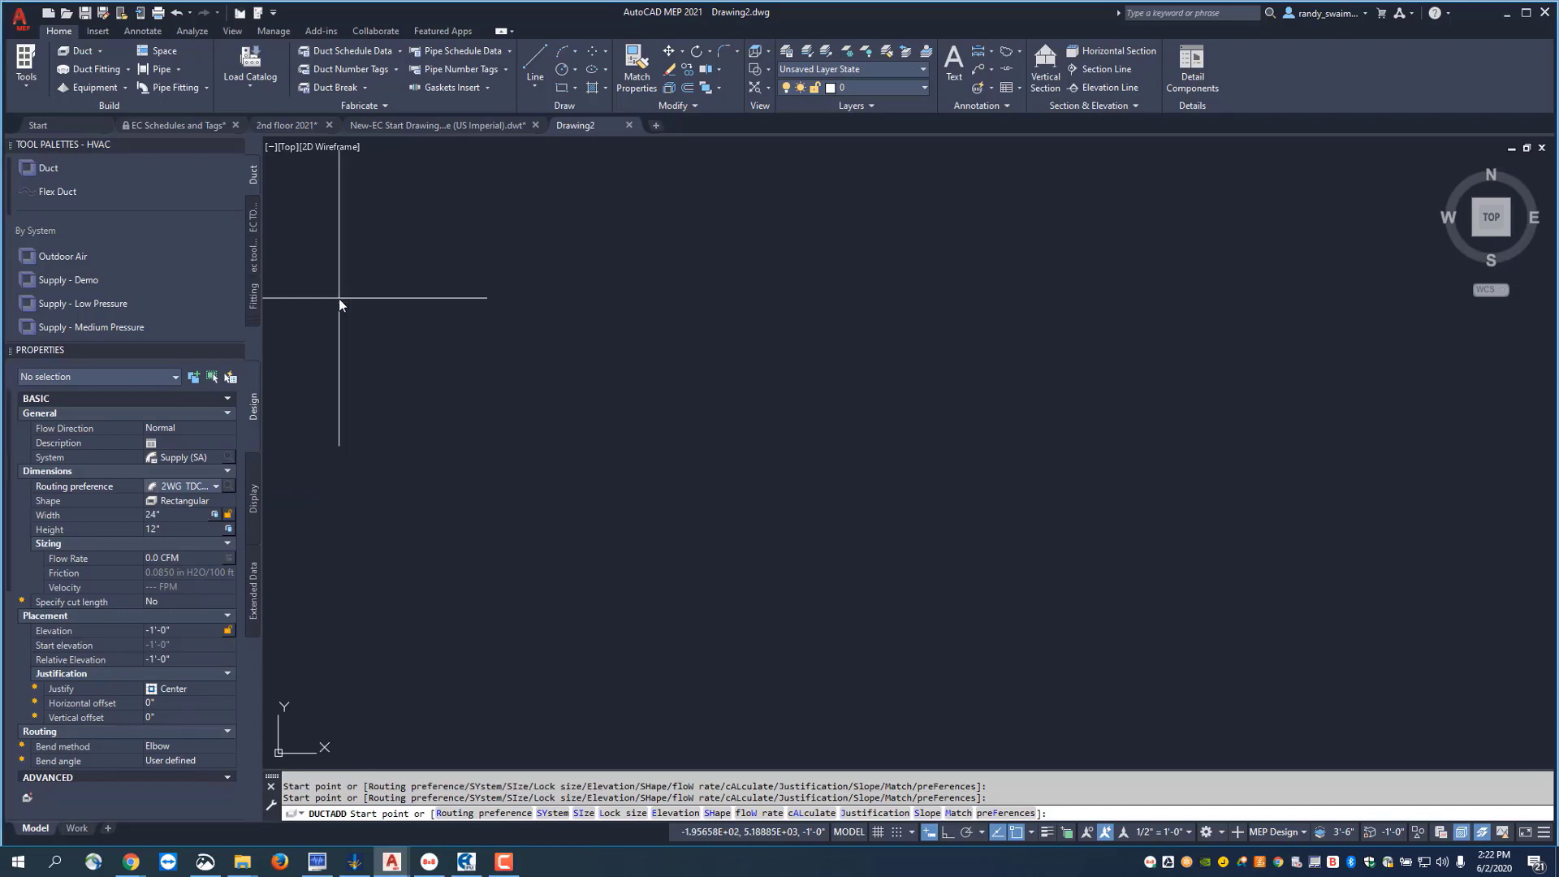
Size the duct 36" wide by 20" high
left_click(175, 516)
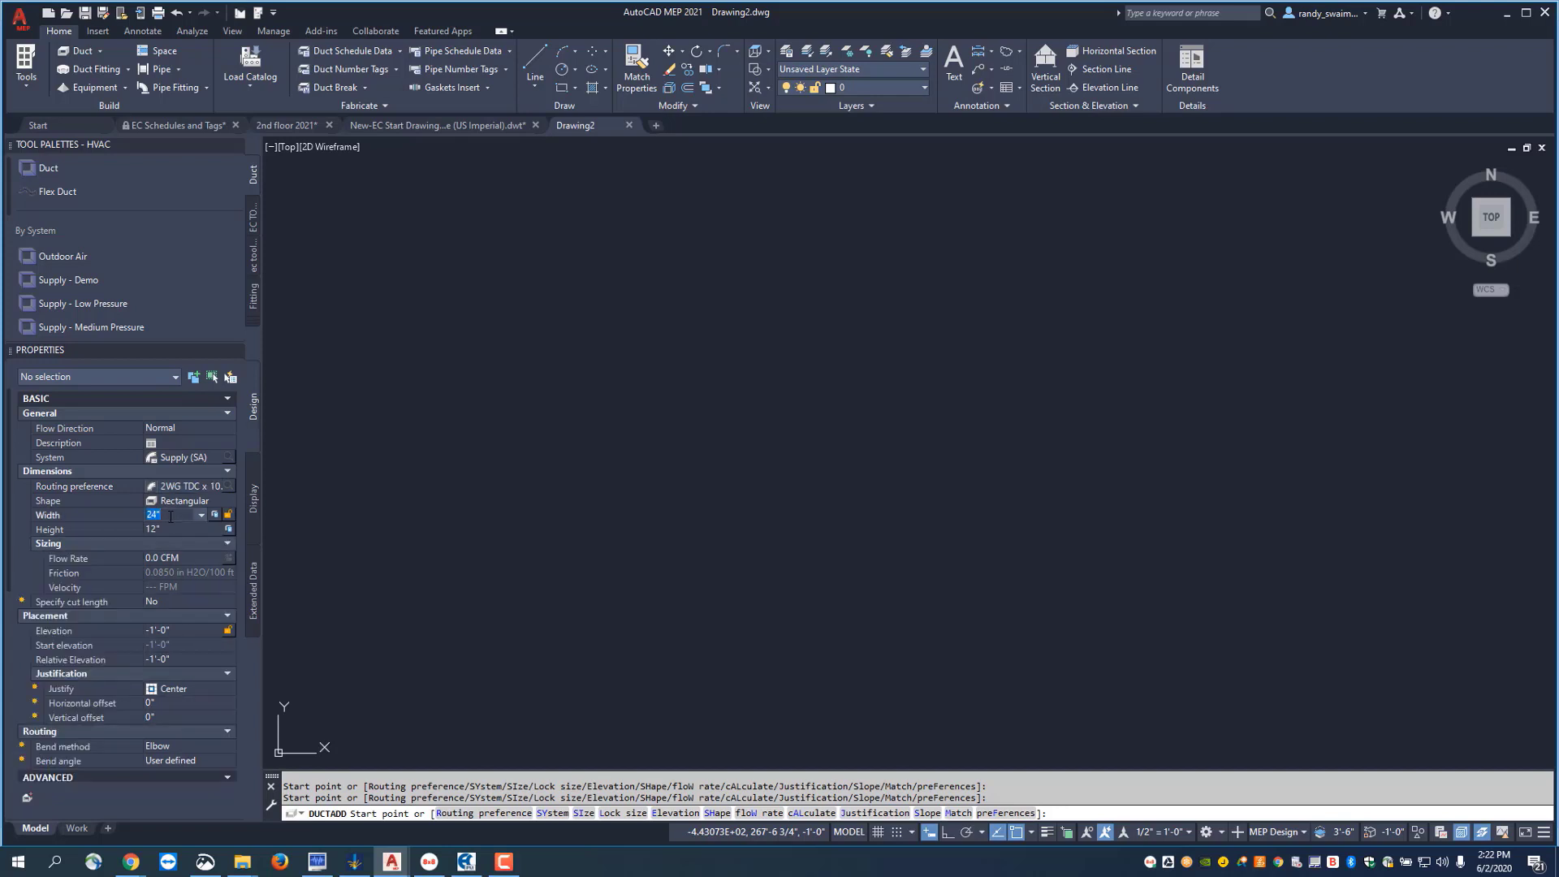
type("36")
key("Return")
left_click(210, 529)
left_click(216, 529)
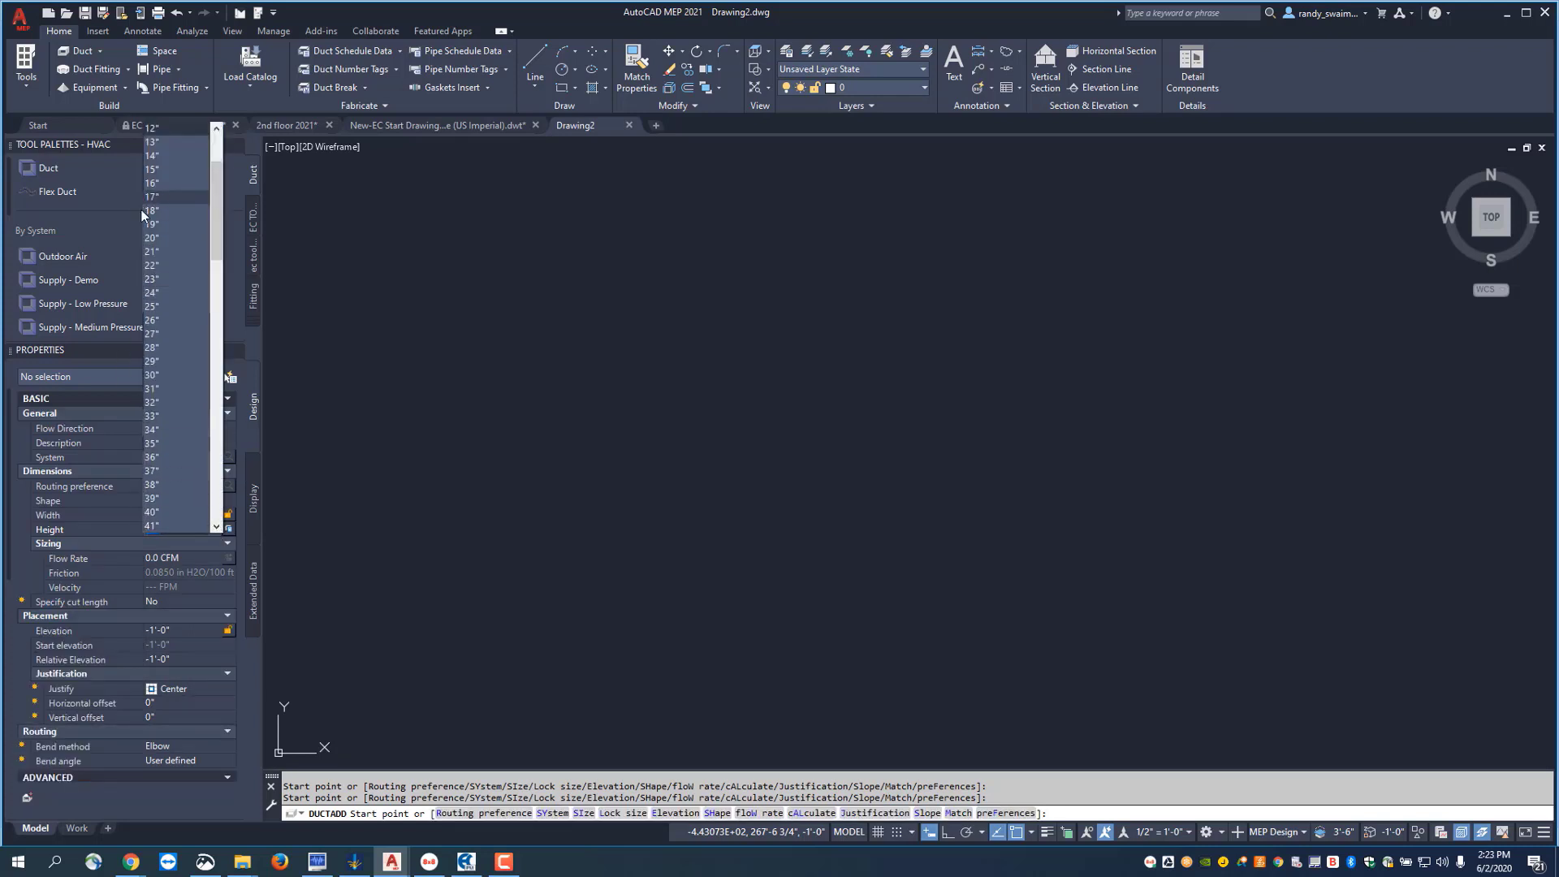
left_click(148, 237)
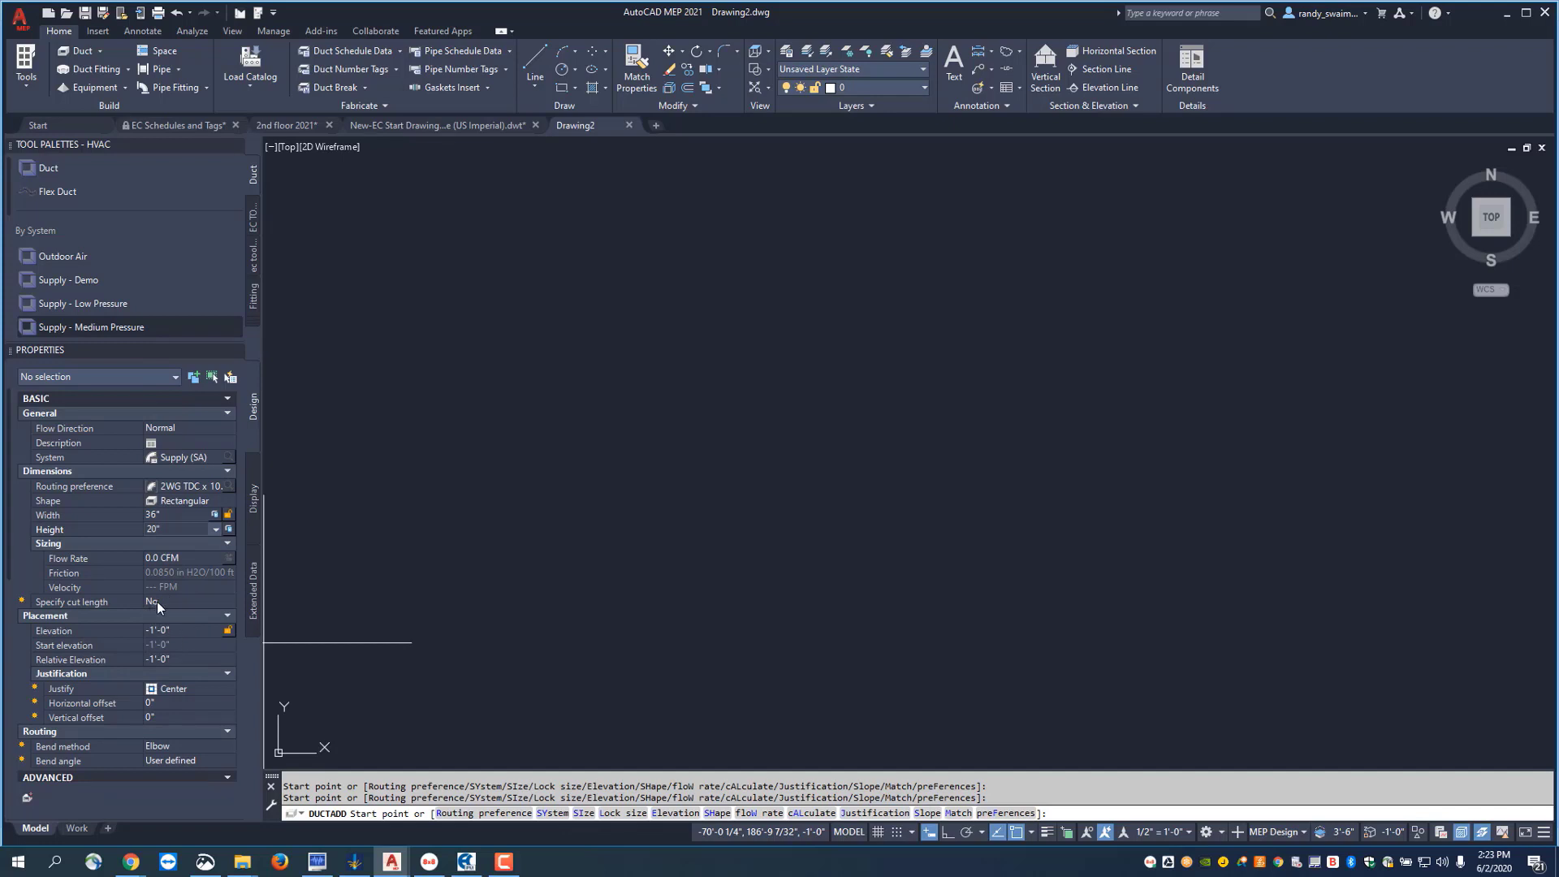
Set the duct elevation to 120 (10'-0") and keep Center justification
left_click(189, 631)
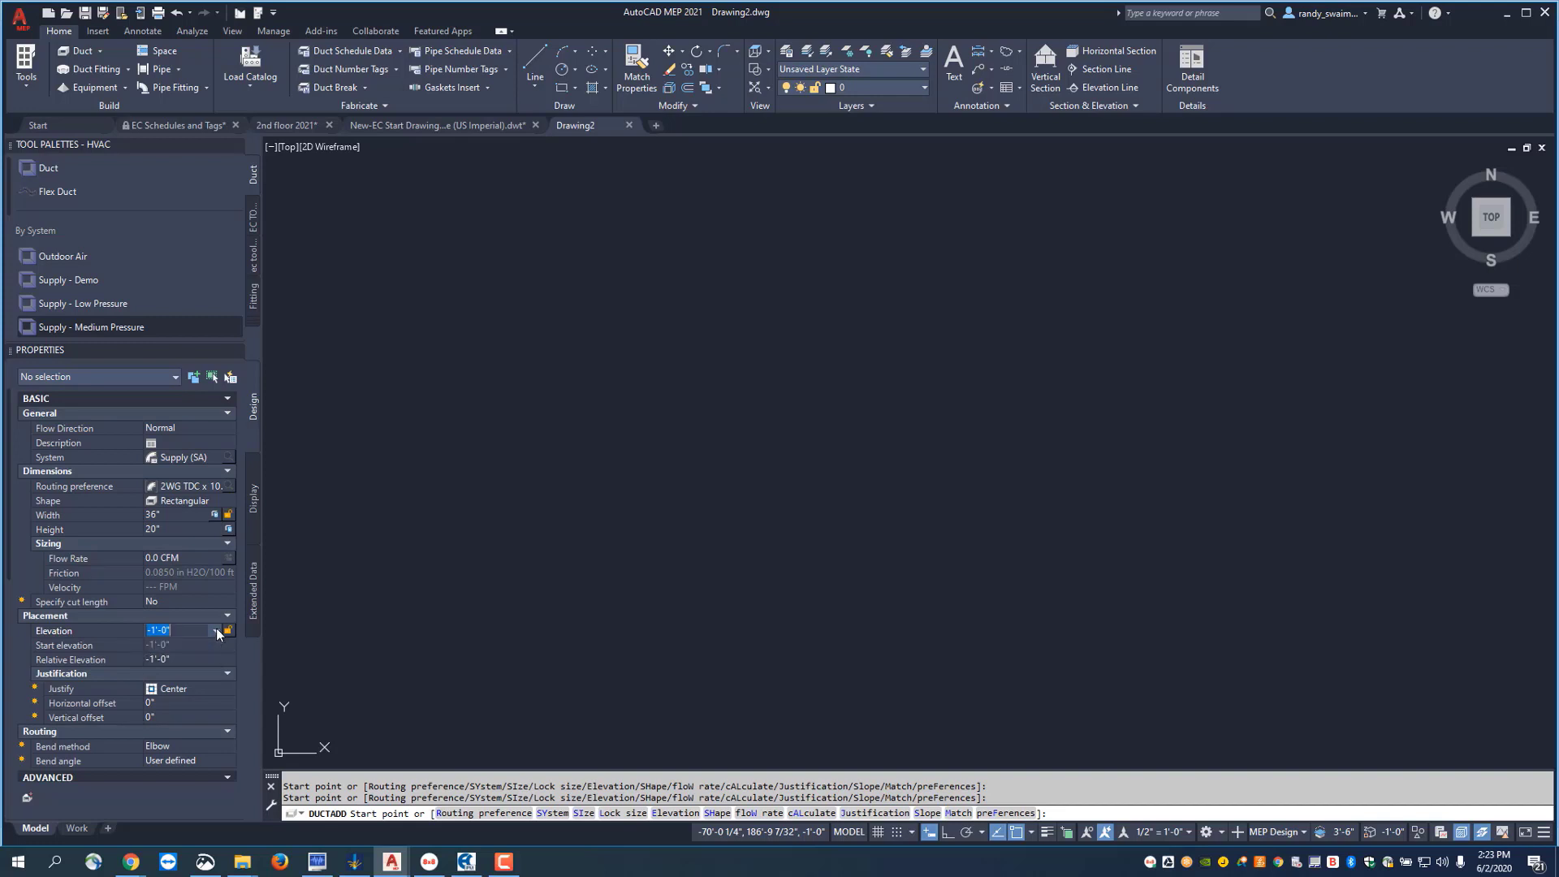
type("120")
key("Return")
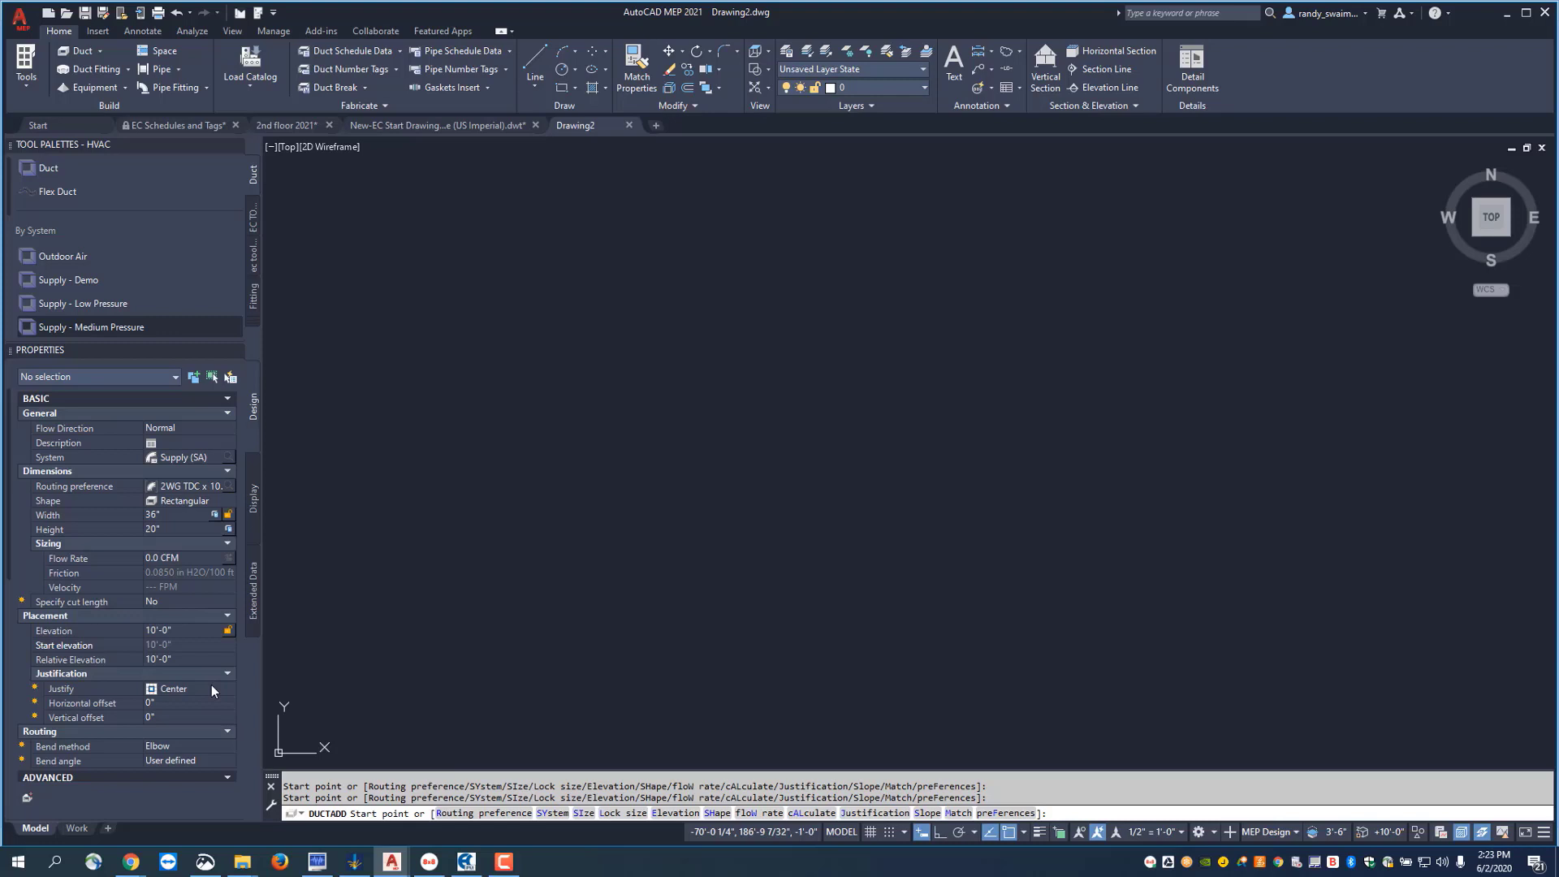
left_click(231, 689)
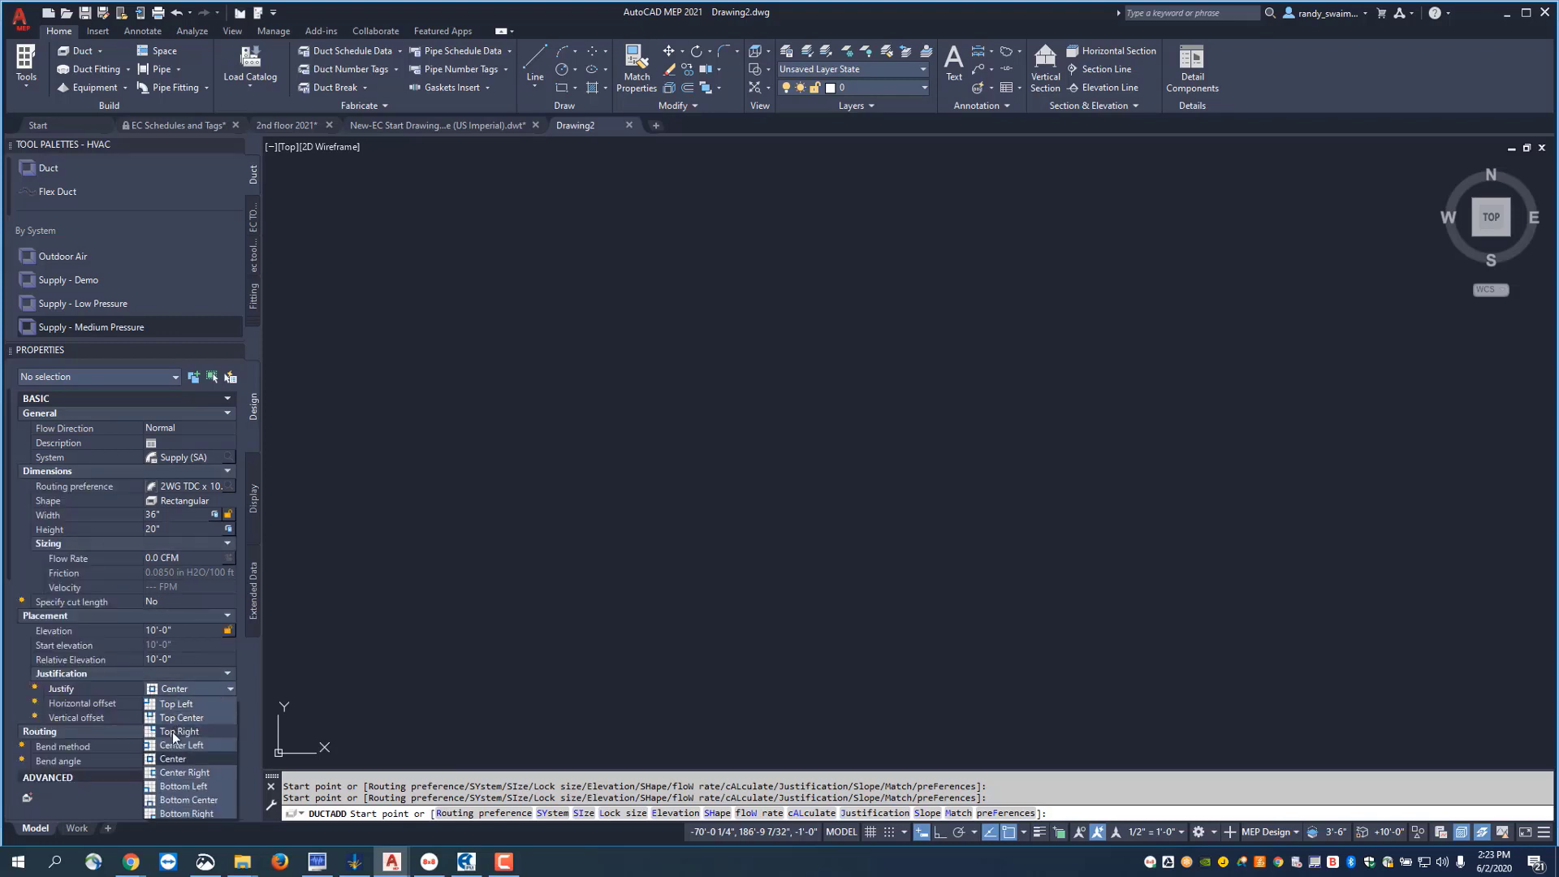
left_click(167, 758)
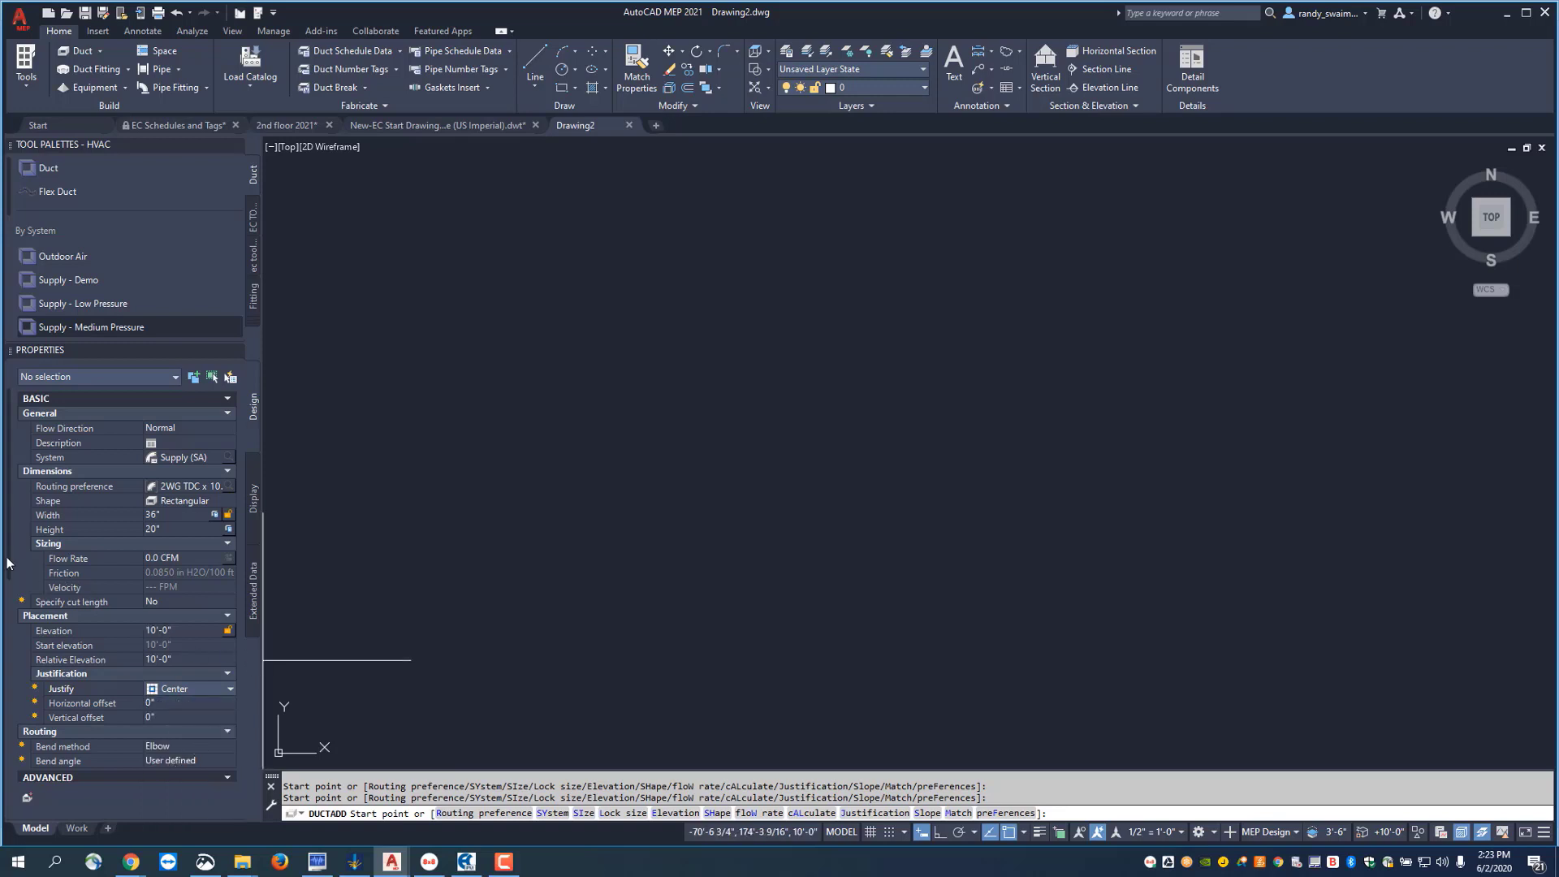
scroll(88, 597, "down", 5)
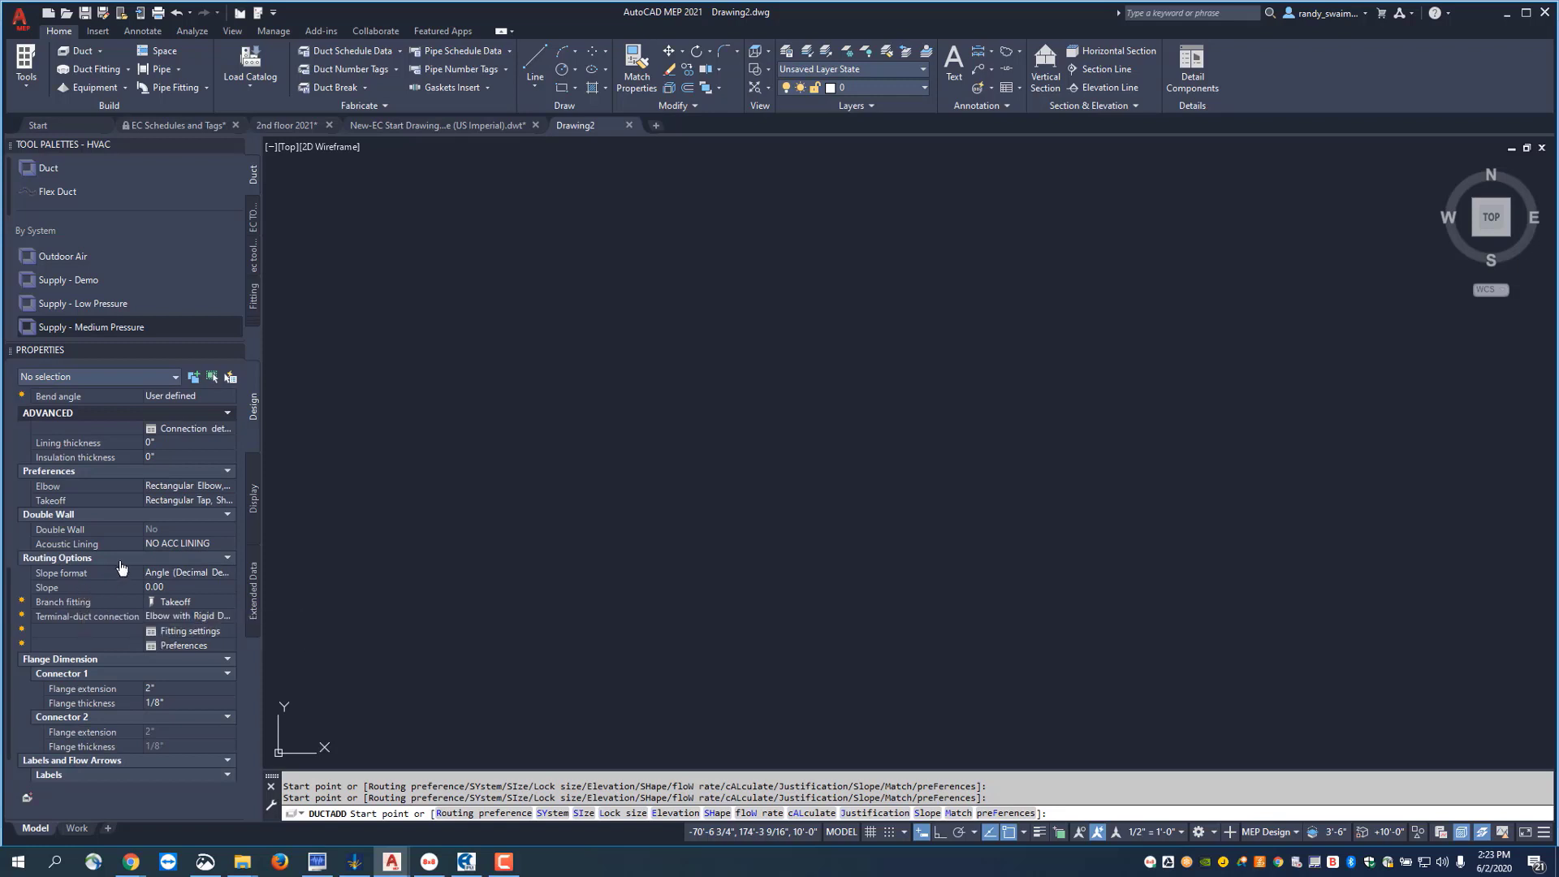
scroll(122, 566, "up", 2)
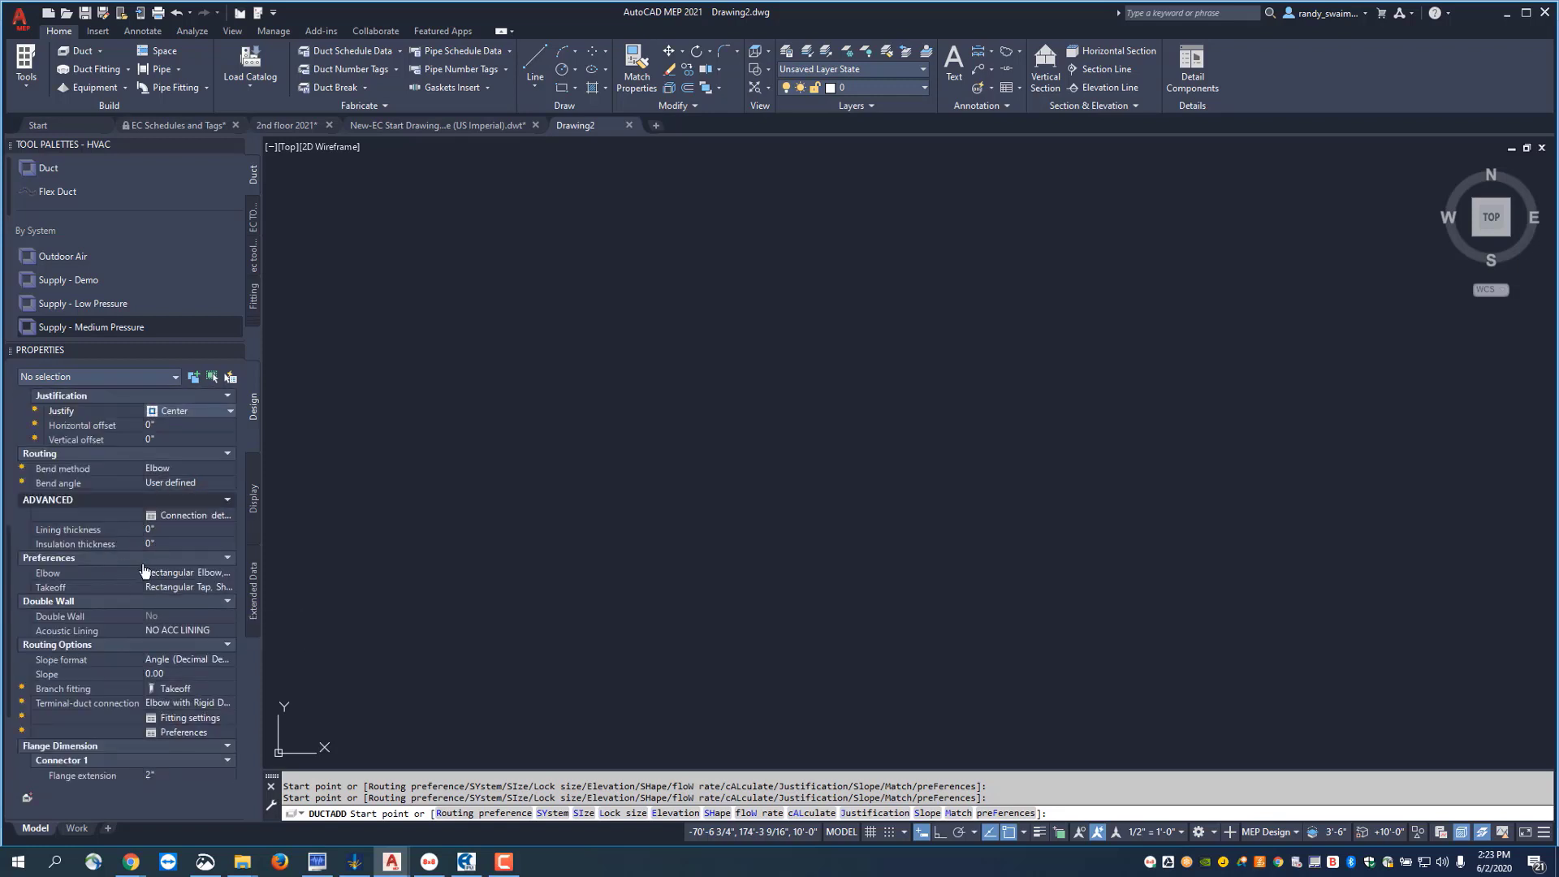
scroll(144, 537, "up", 2)
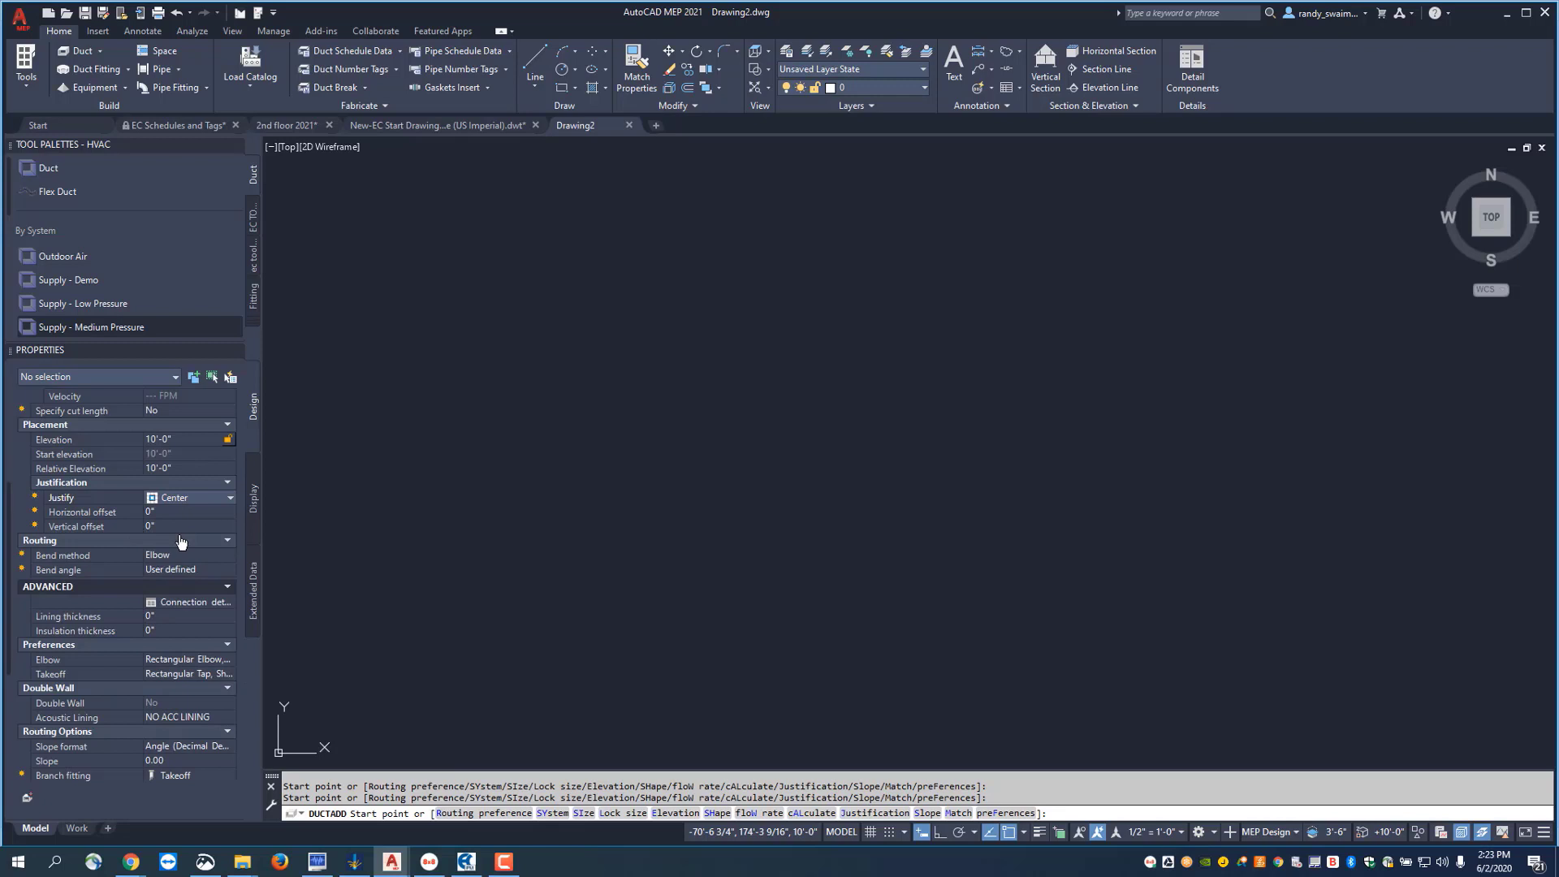
scroll(178, 615, "down", 2)
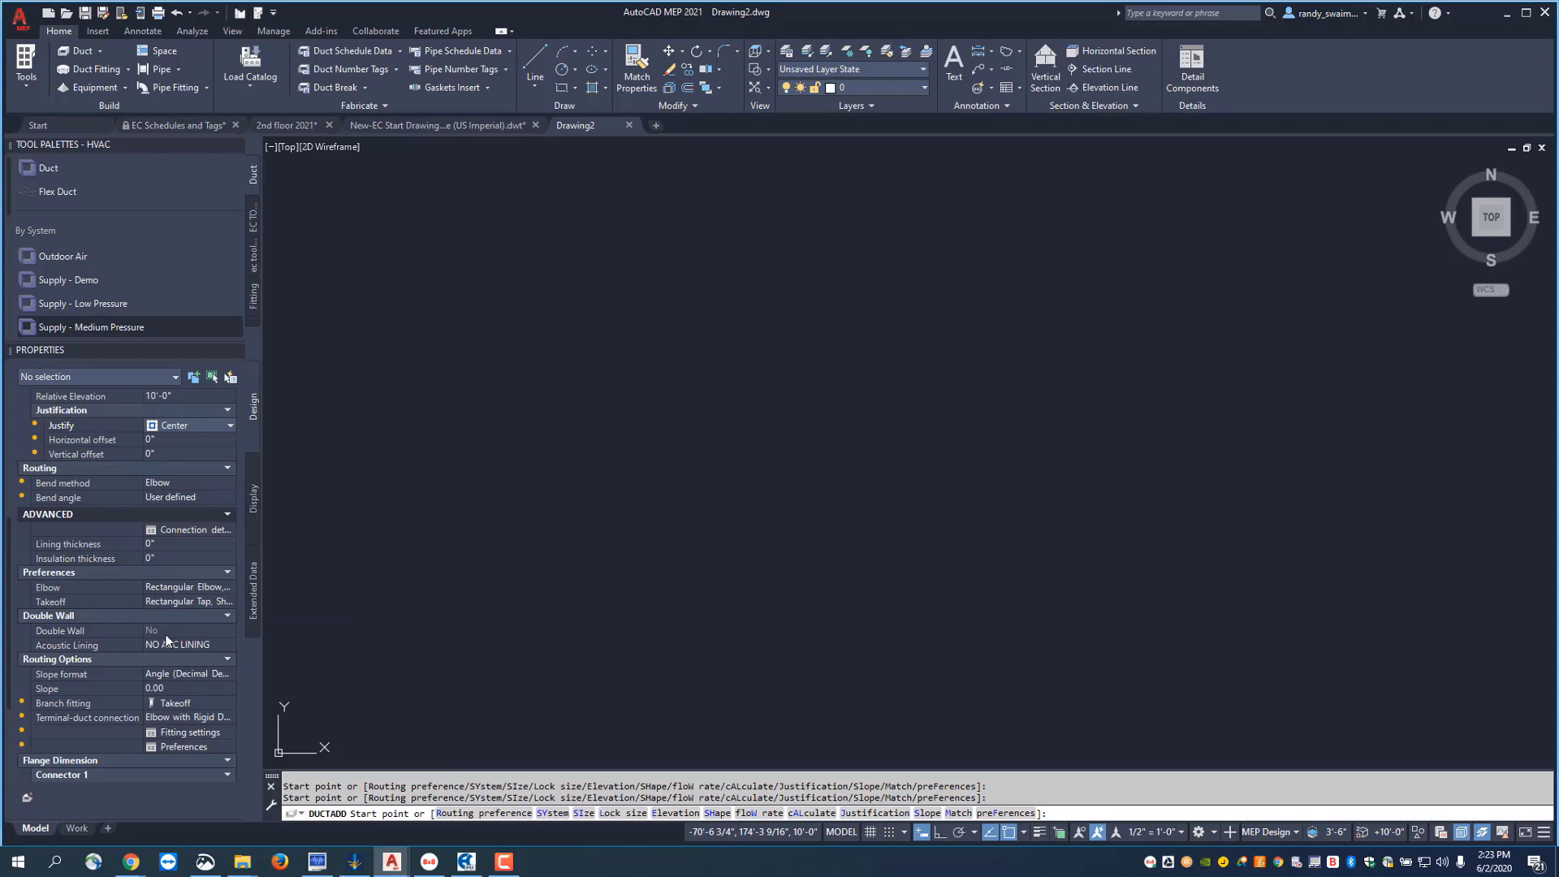
scroll(167, 635, "down", 3)
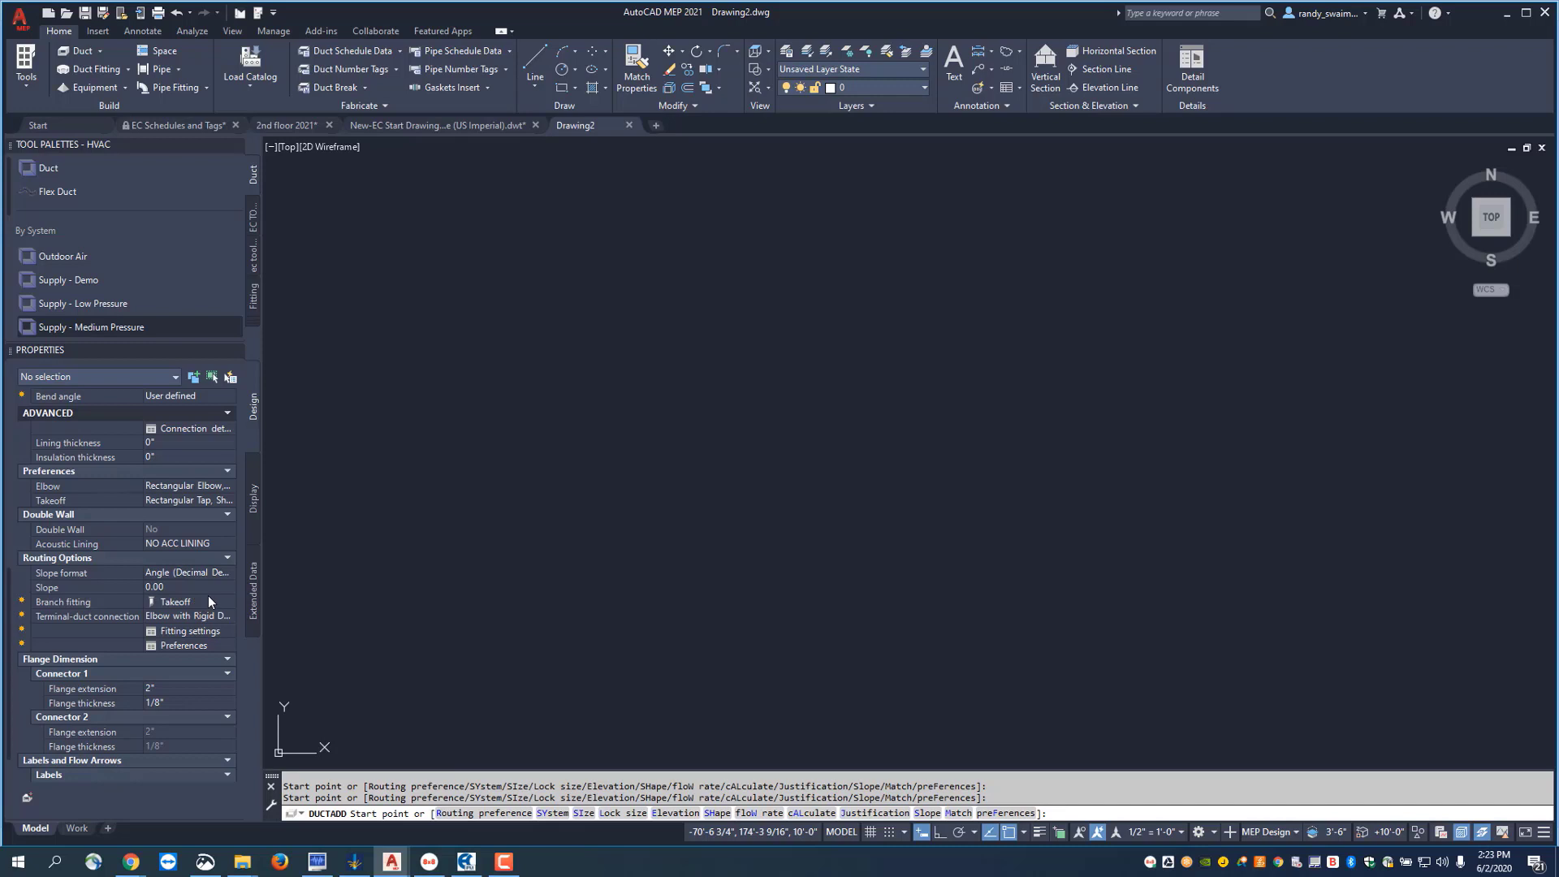
scroll(206, 601, "down", 1)
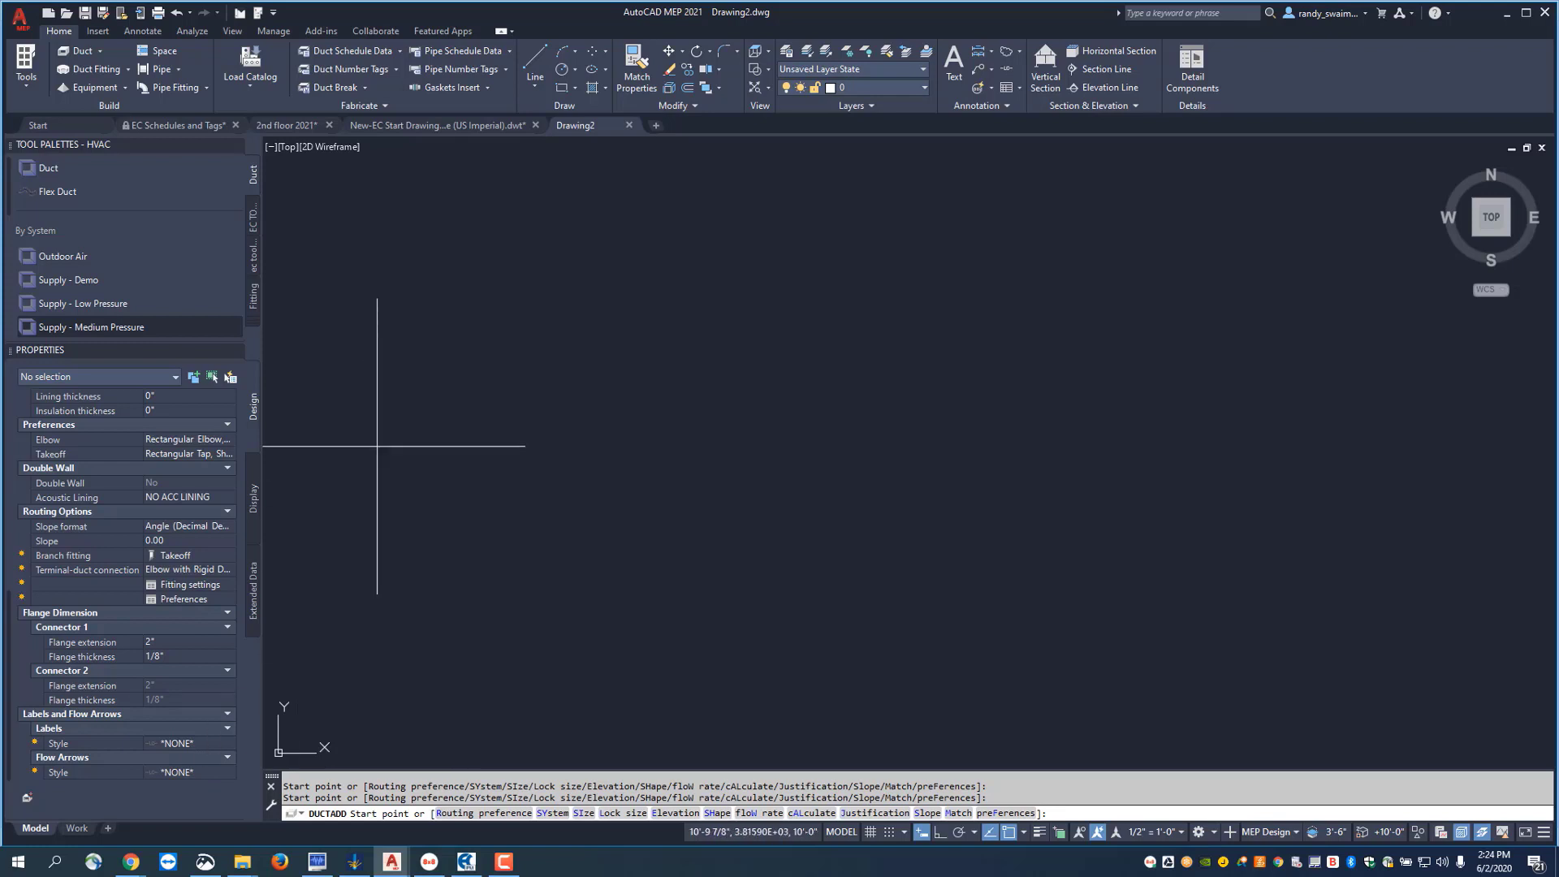
Draw the duct from a start point to the right, then down through an elbow, and finish
left_click(381, 268)
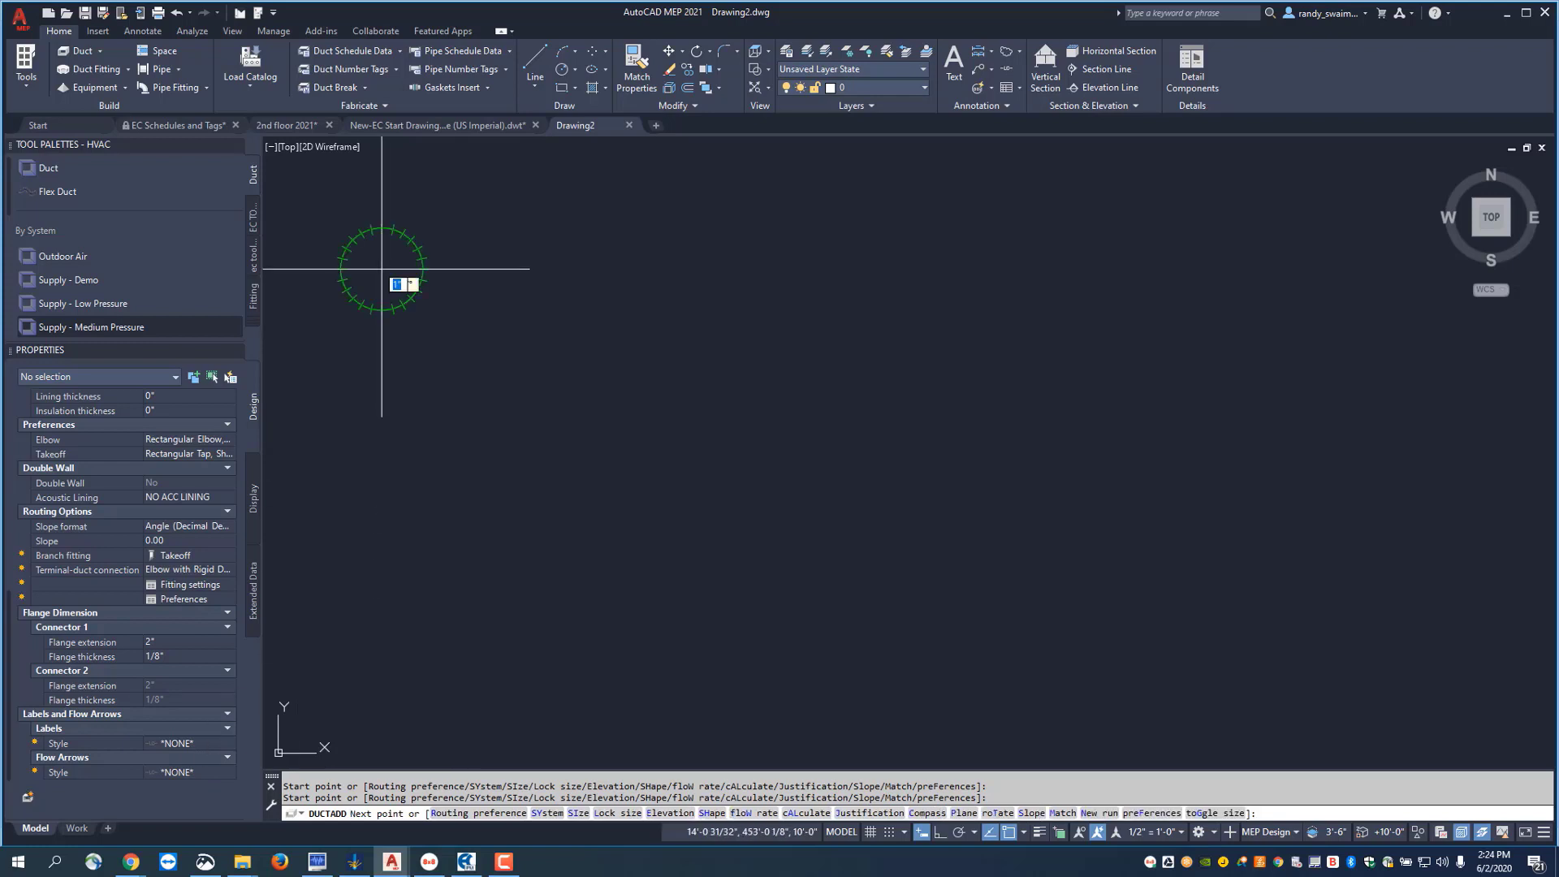
left_click(436, 270)
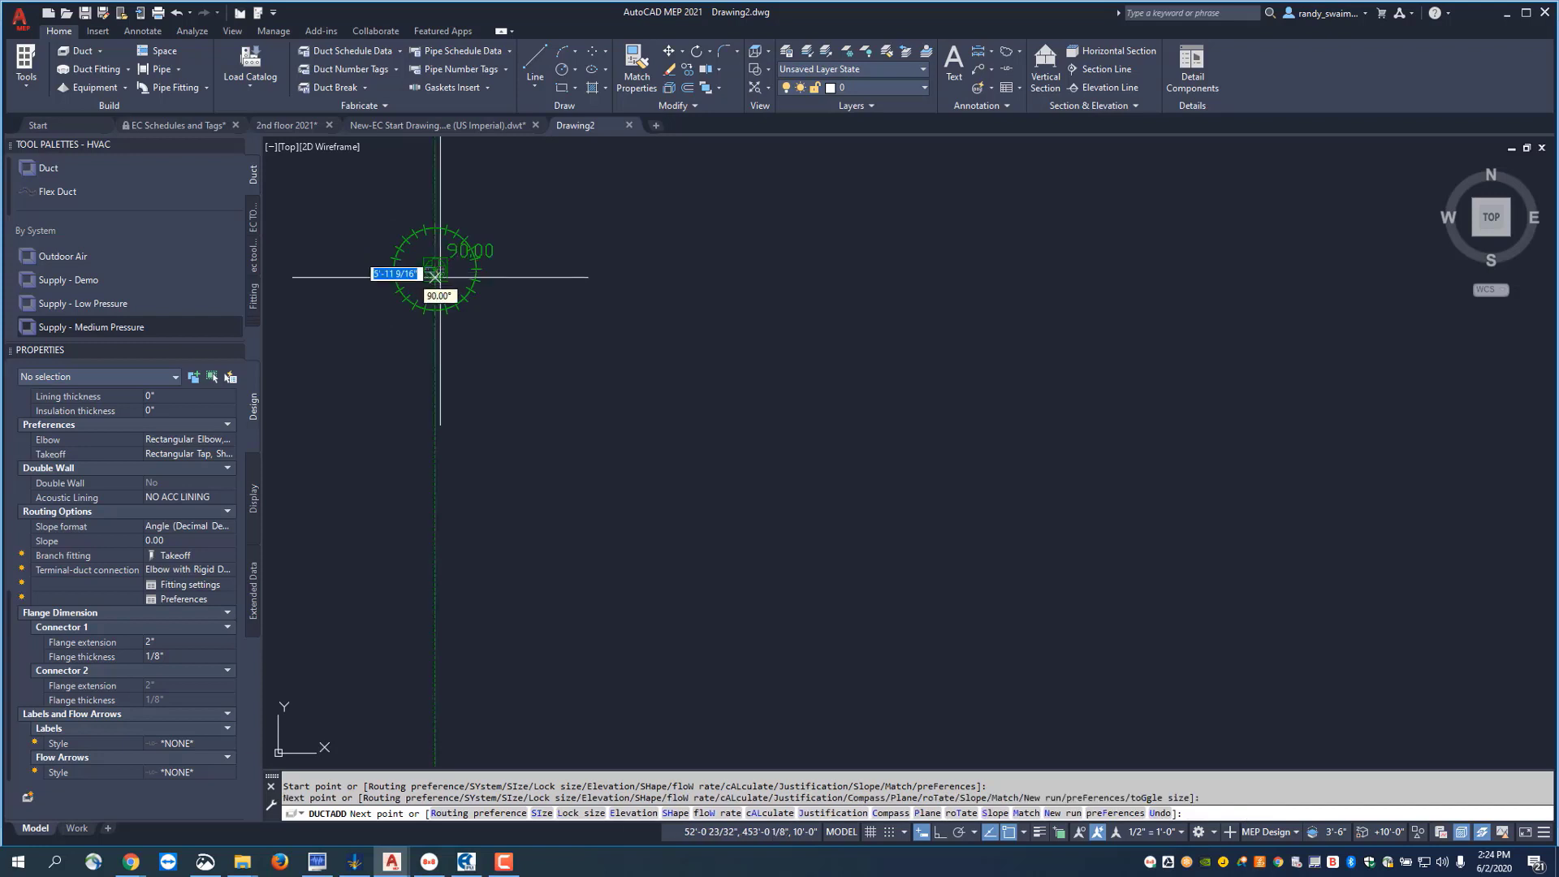
left_click(434, 323)
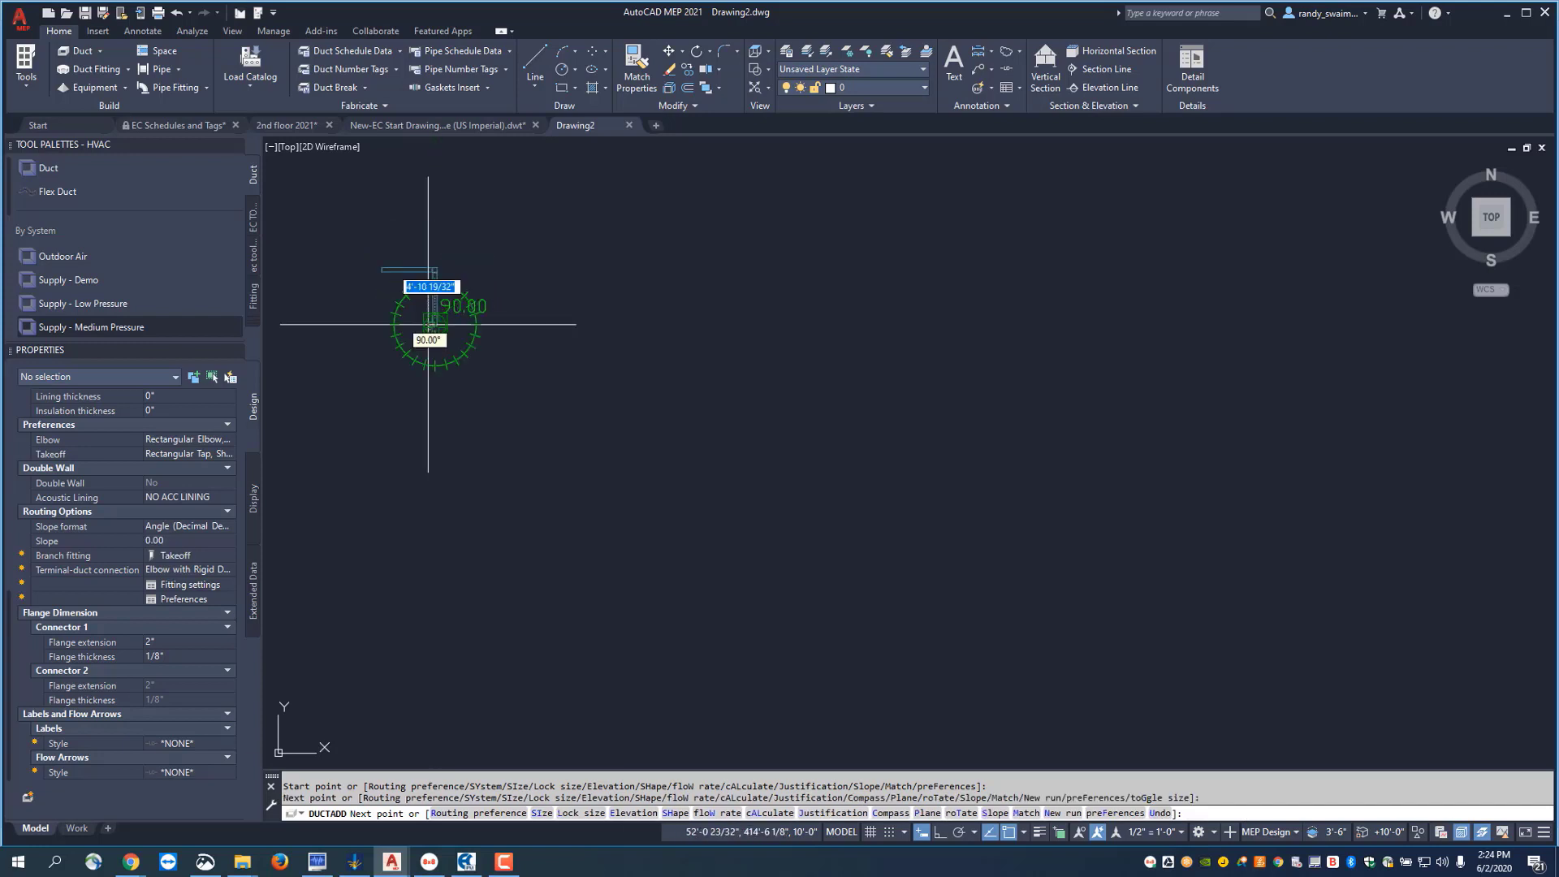
right_click(428, 324)
left_click(463, 336)
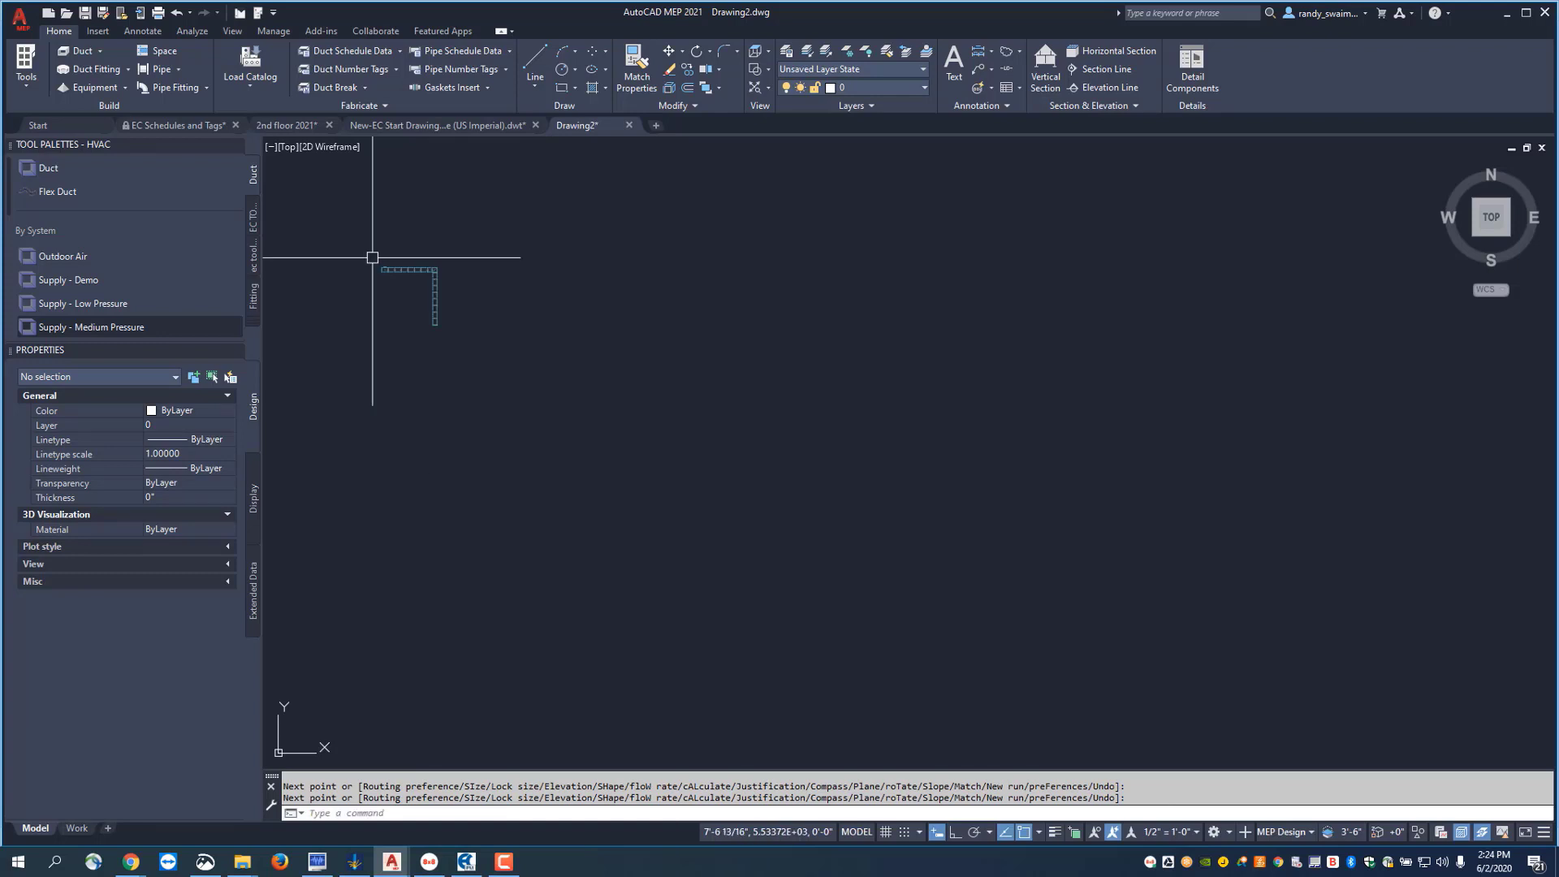
Zoom and pan over the whole duct run, then zoom in on the vertical trunk leg
scroll(372, 258, "up", 5)
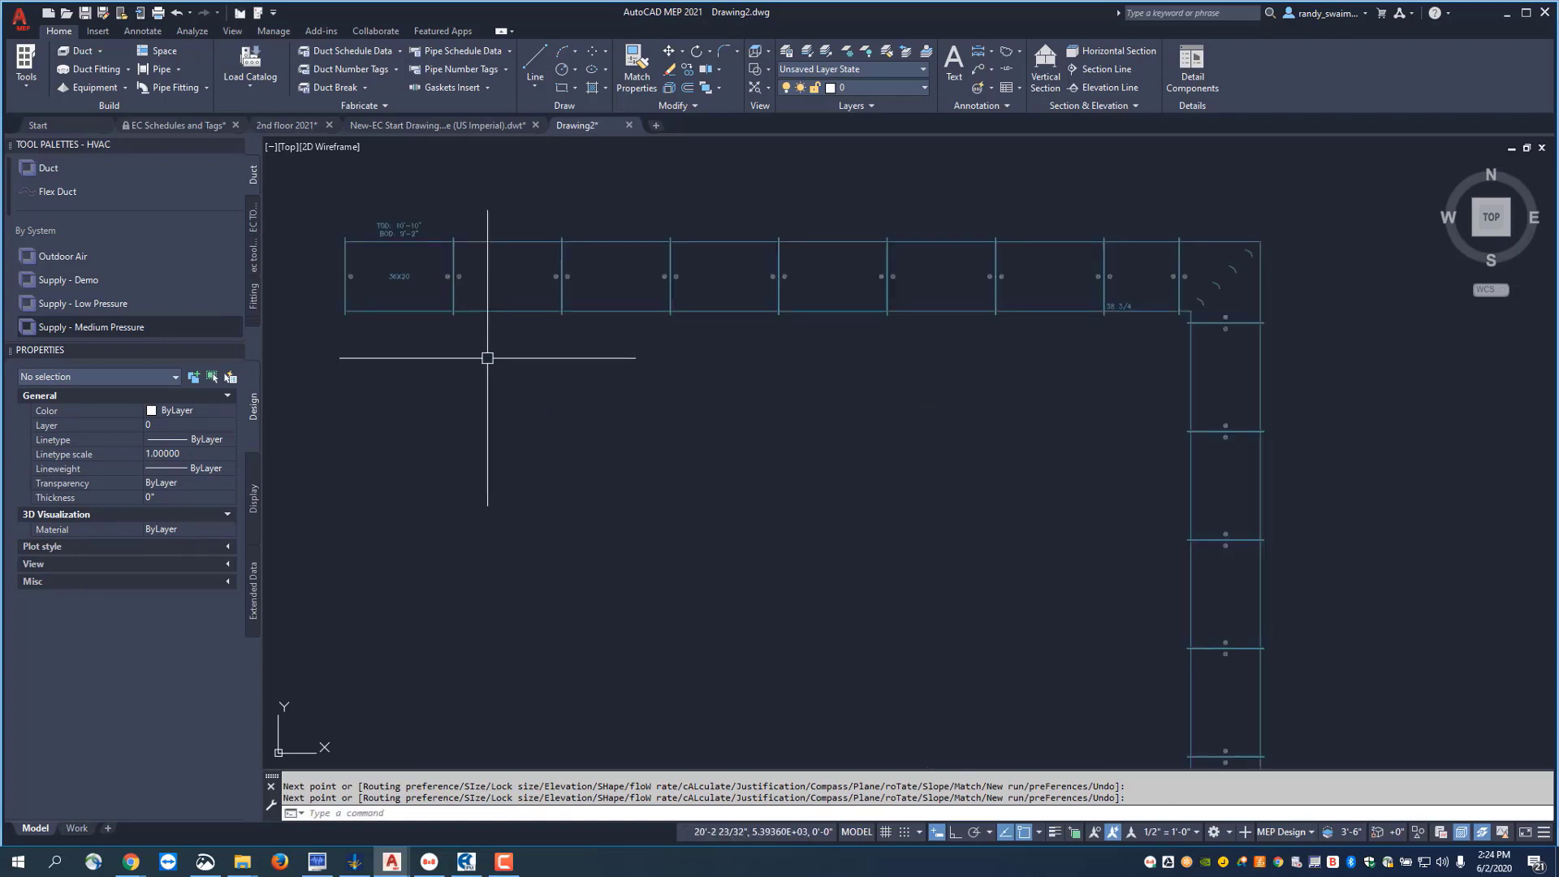
mouse_move(528, 398)
middle_mouse_down()
mouse_move(599, 484)
mouse_move(579, 441)
middle_mouse_up()
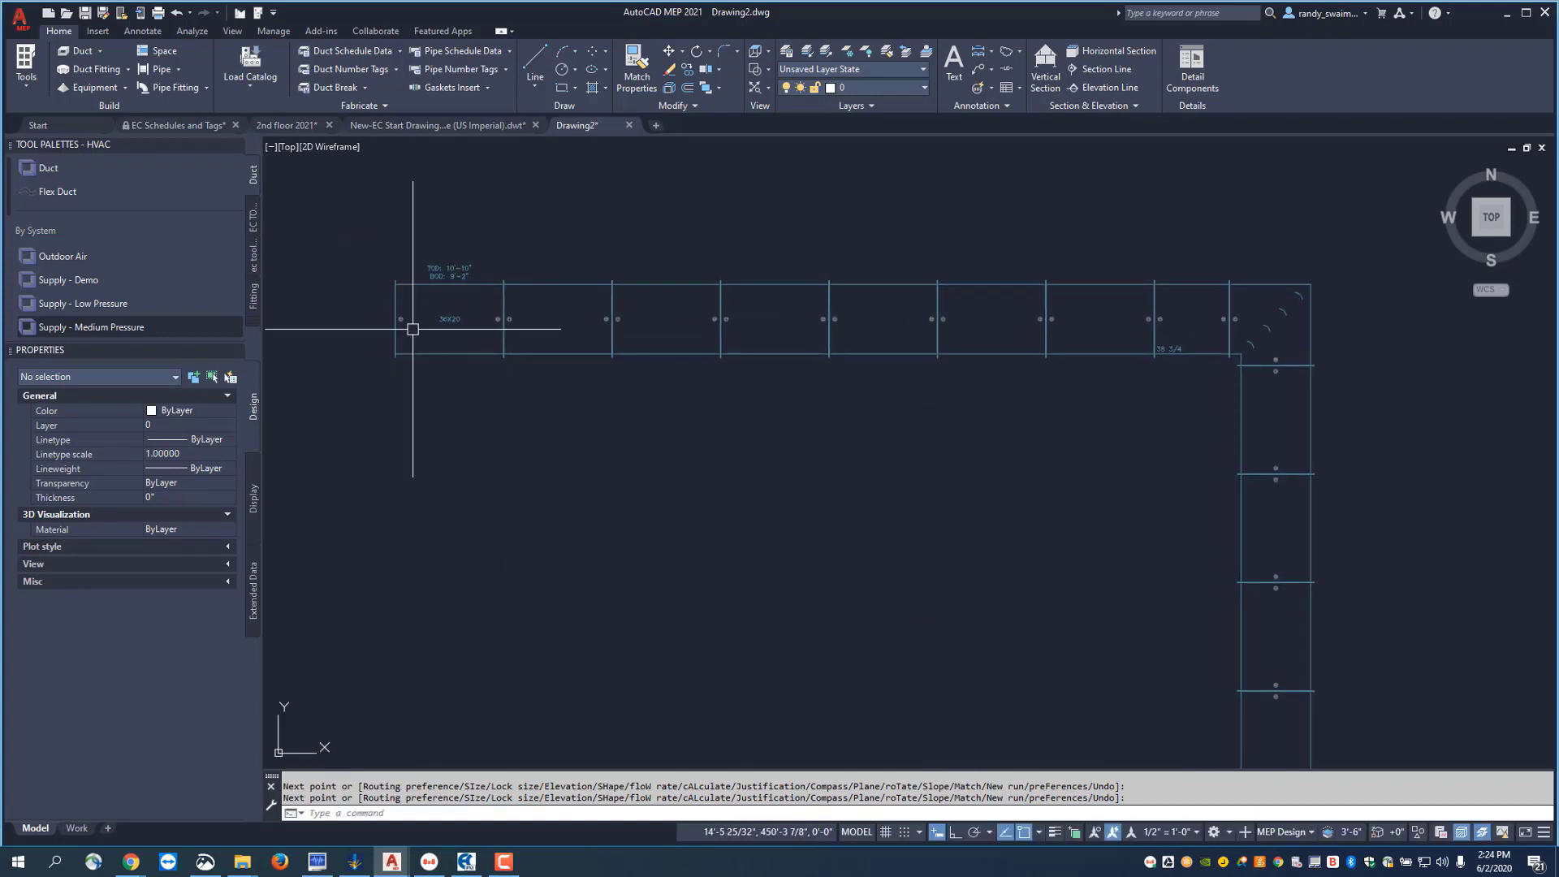
scroll(419, 271, "up", 3)
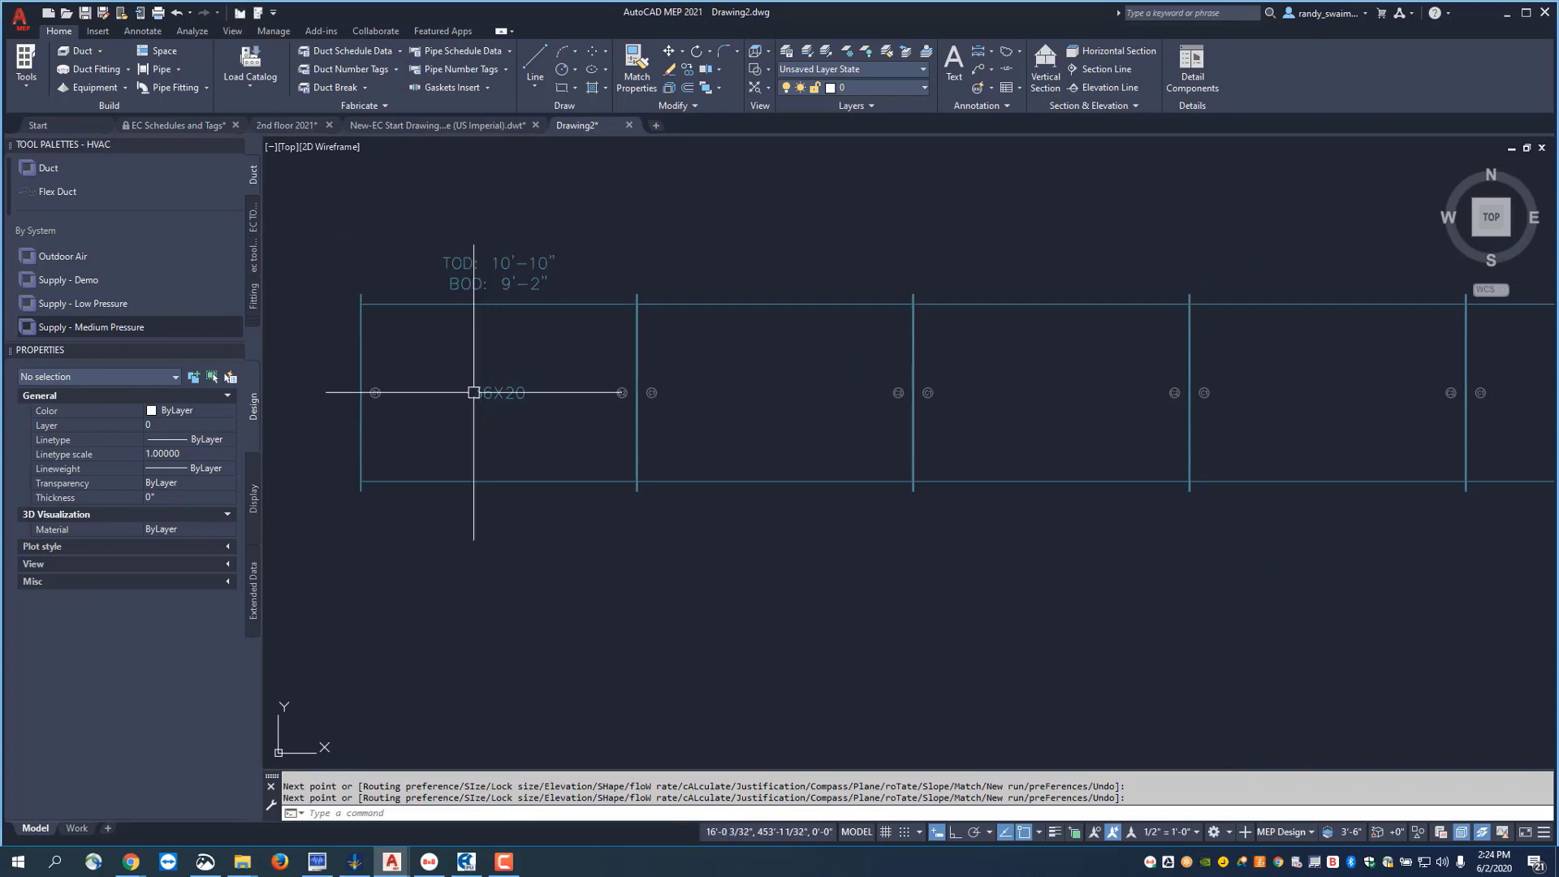
scroll(470, 421, "down", 3)
mouse_move(885, 560)
middle_mouse_down()
mouse_move(877, 574)
mouse_move(764, 416)
mouse_move(748, 417)
middle_mouse_up()
scroll(746, 419, "down", 2)
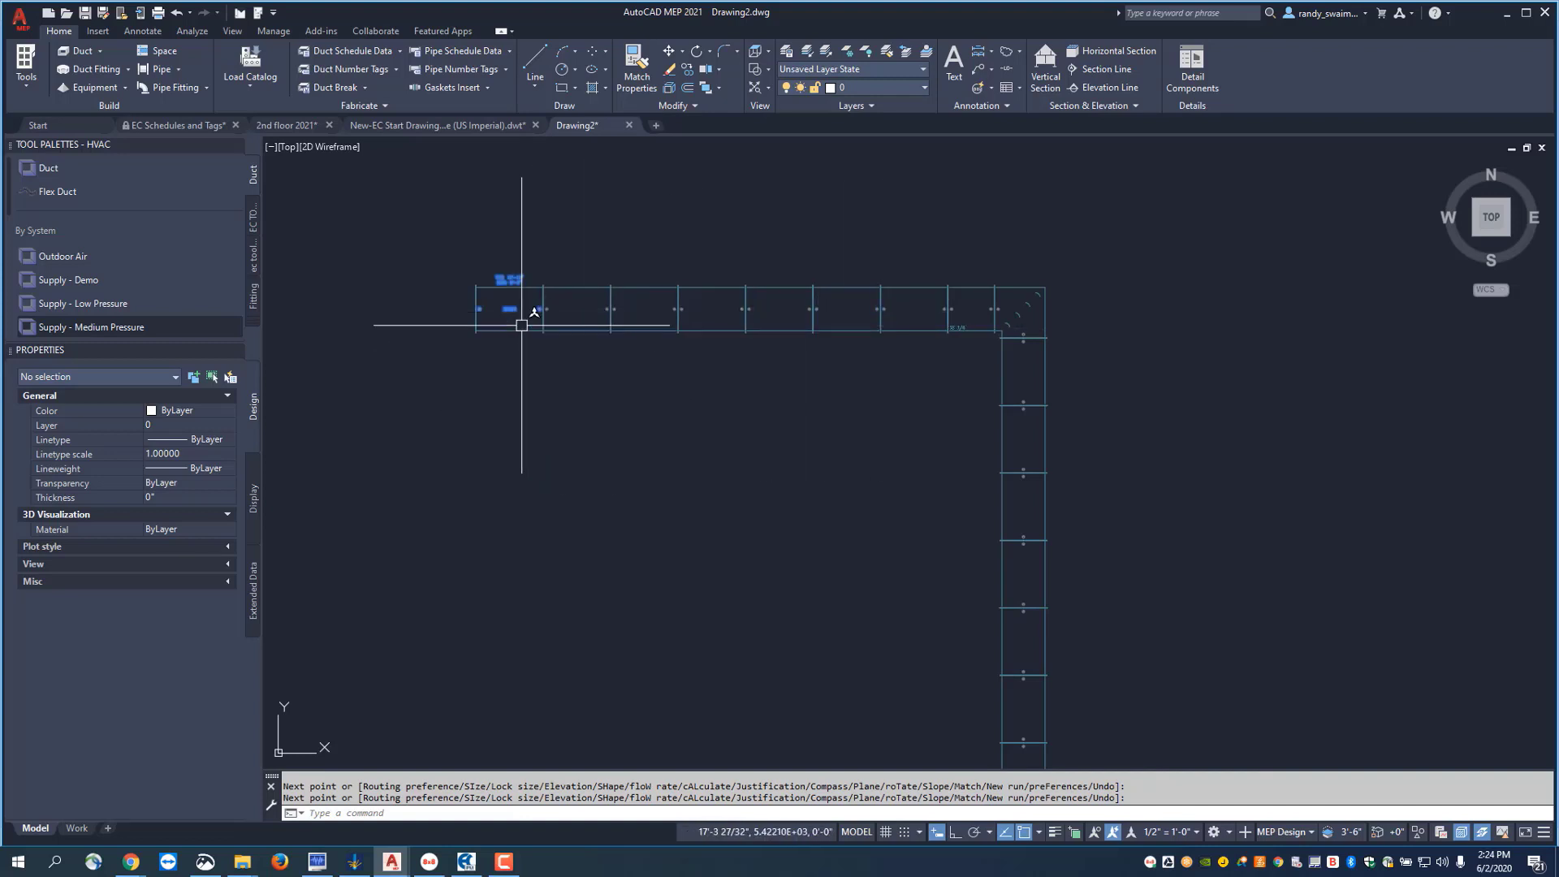
scroll(942, 332, "up", 2)
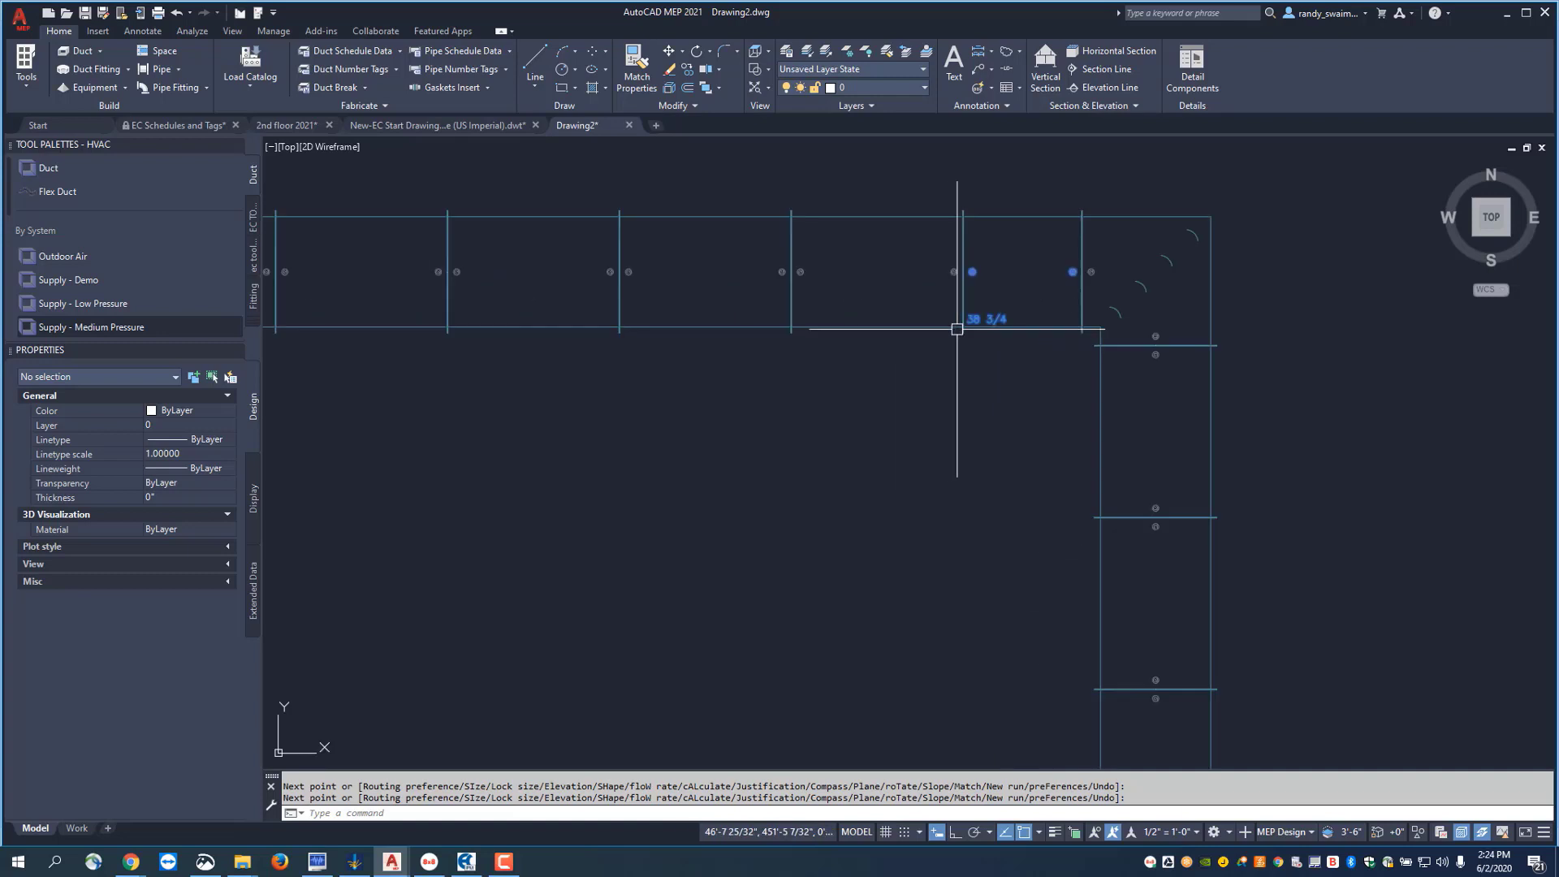
scroll(957, 329, "down", 3)
scroll(717, 513, "down", 2)
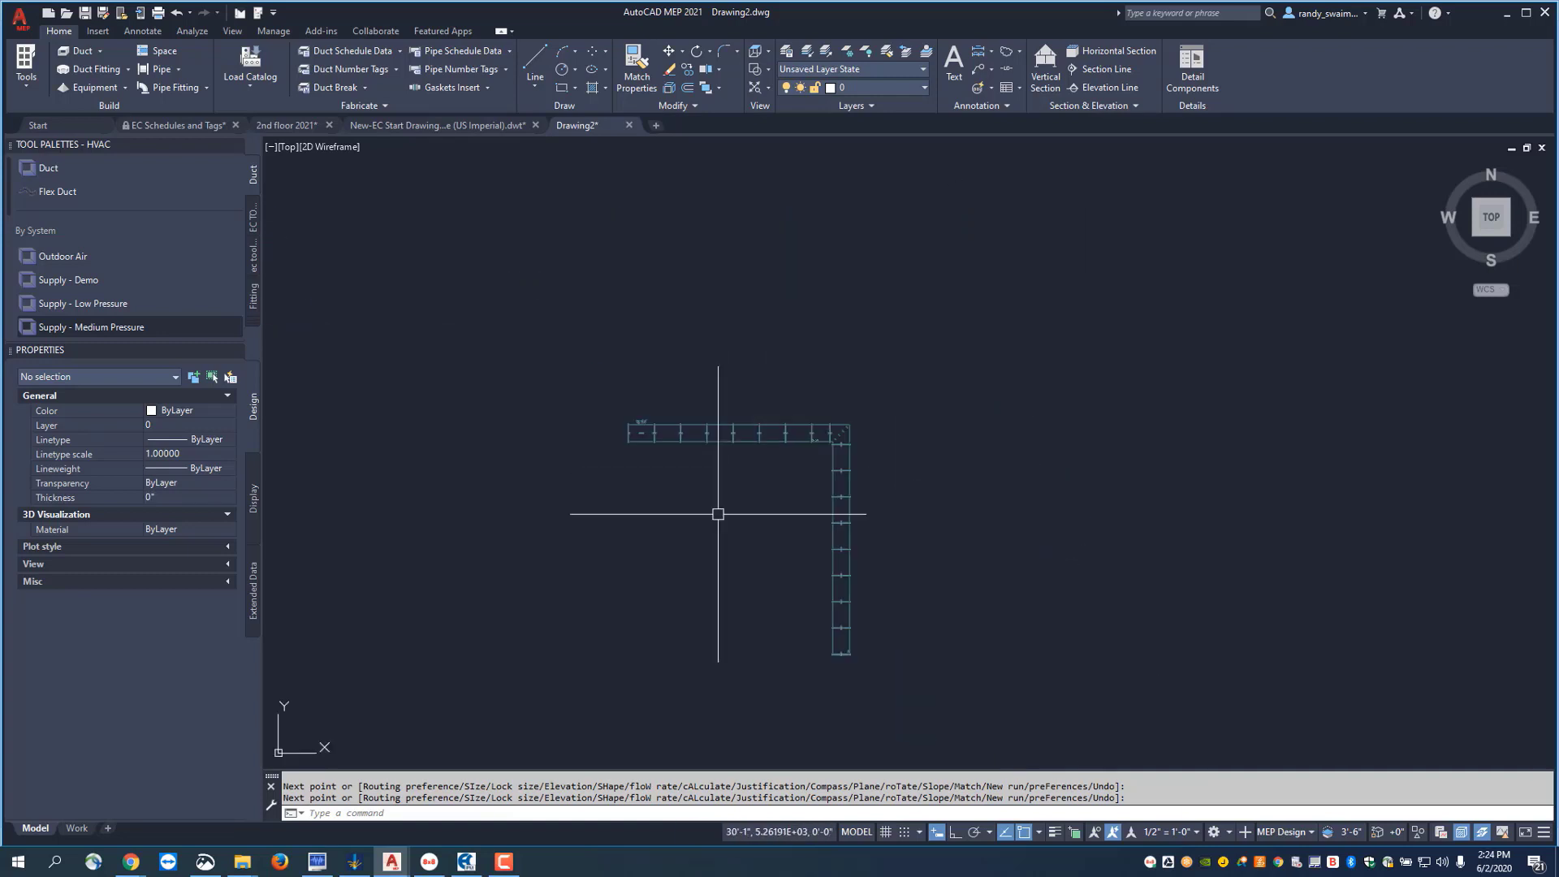
scroll(763, 470, "up", 3)
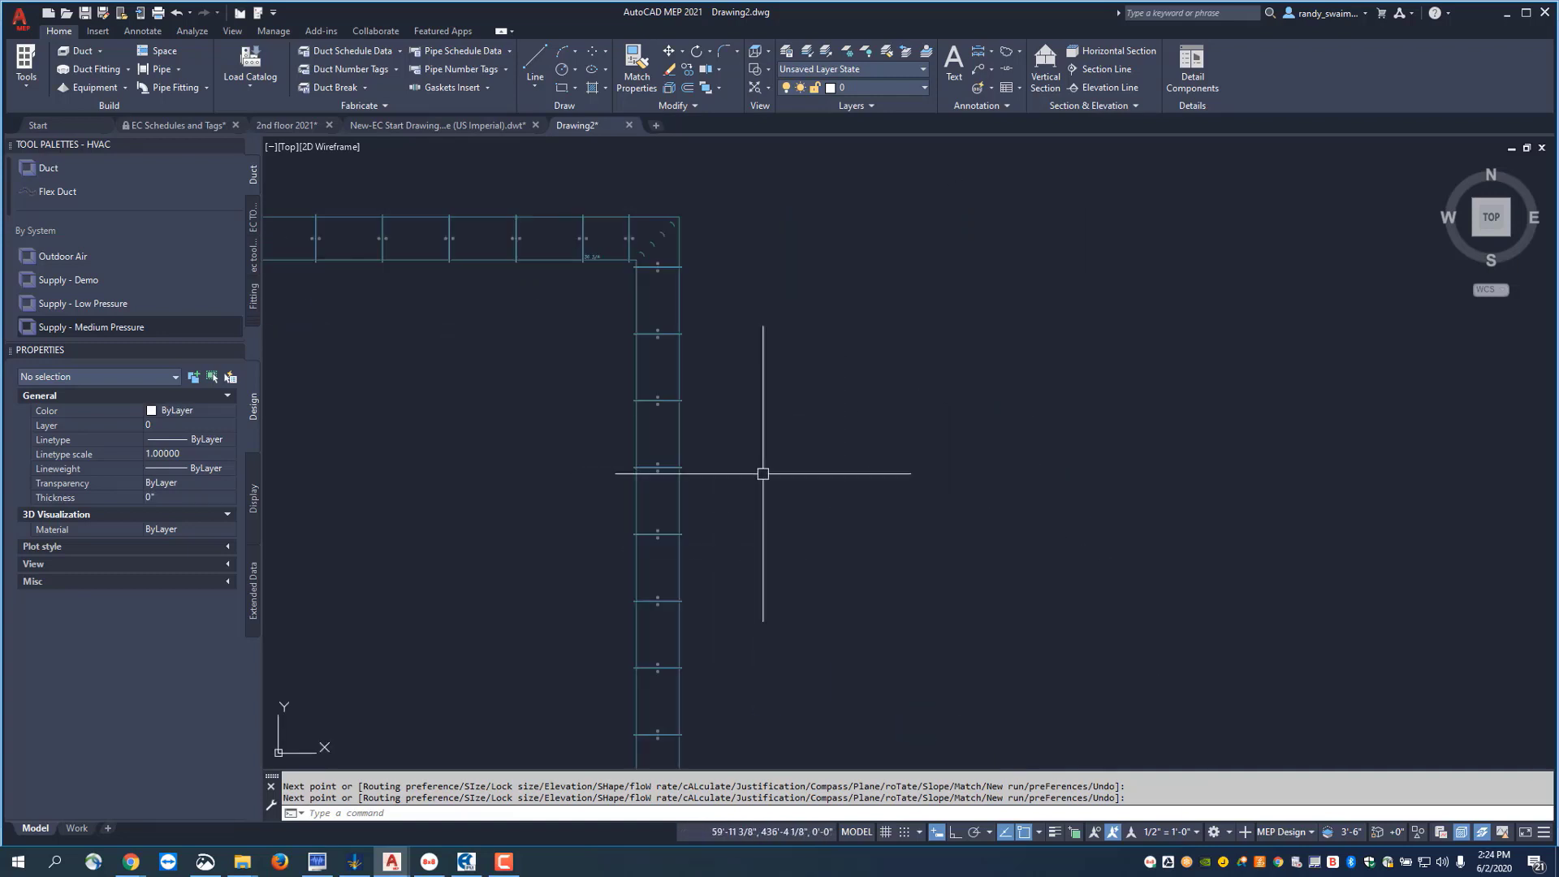
Start a branch from the vertical trunk's + grip, accepting a smaller size
key("Escape")
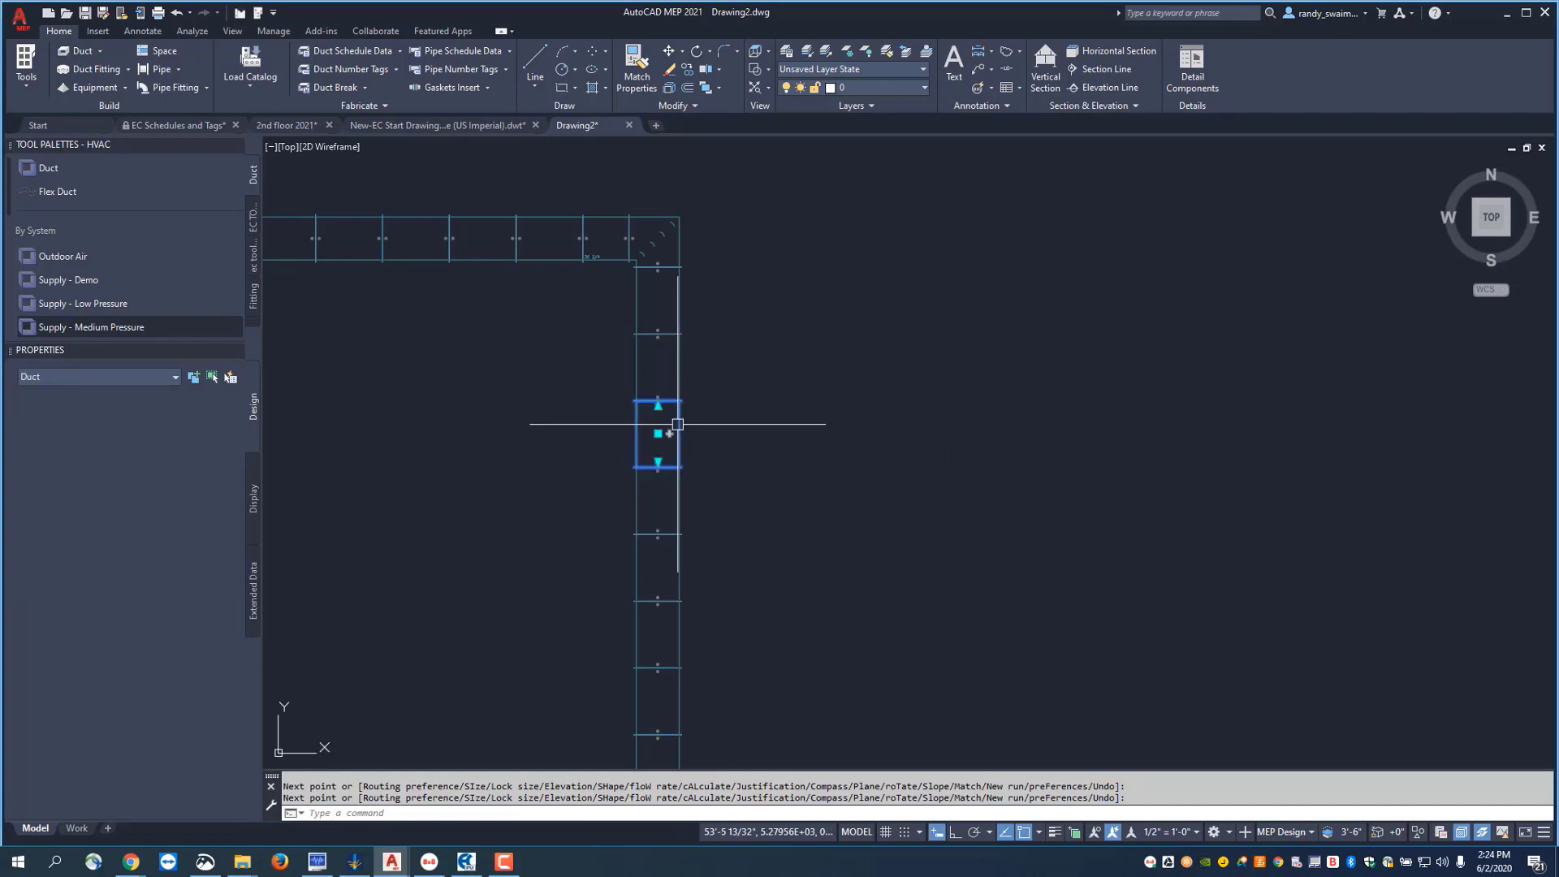
left_click(678, 424)
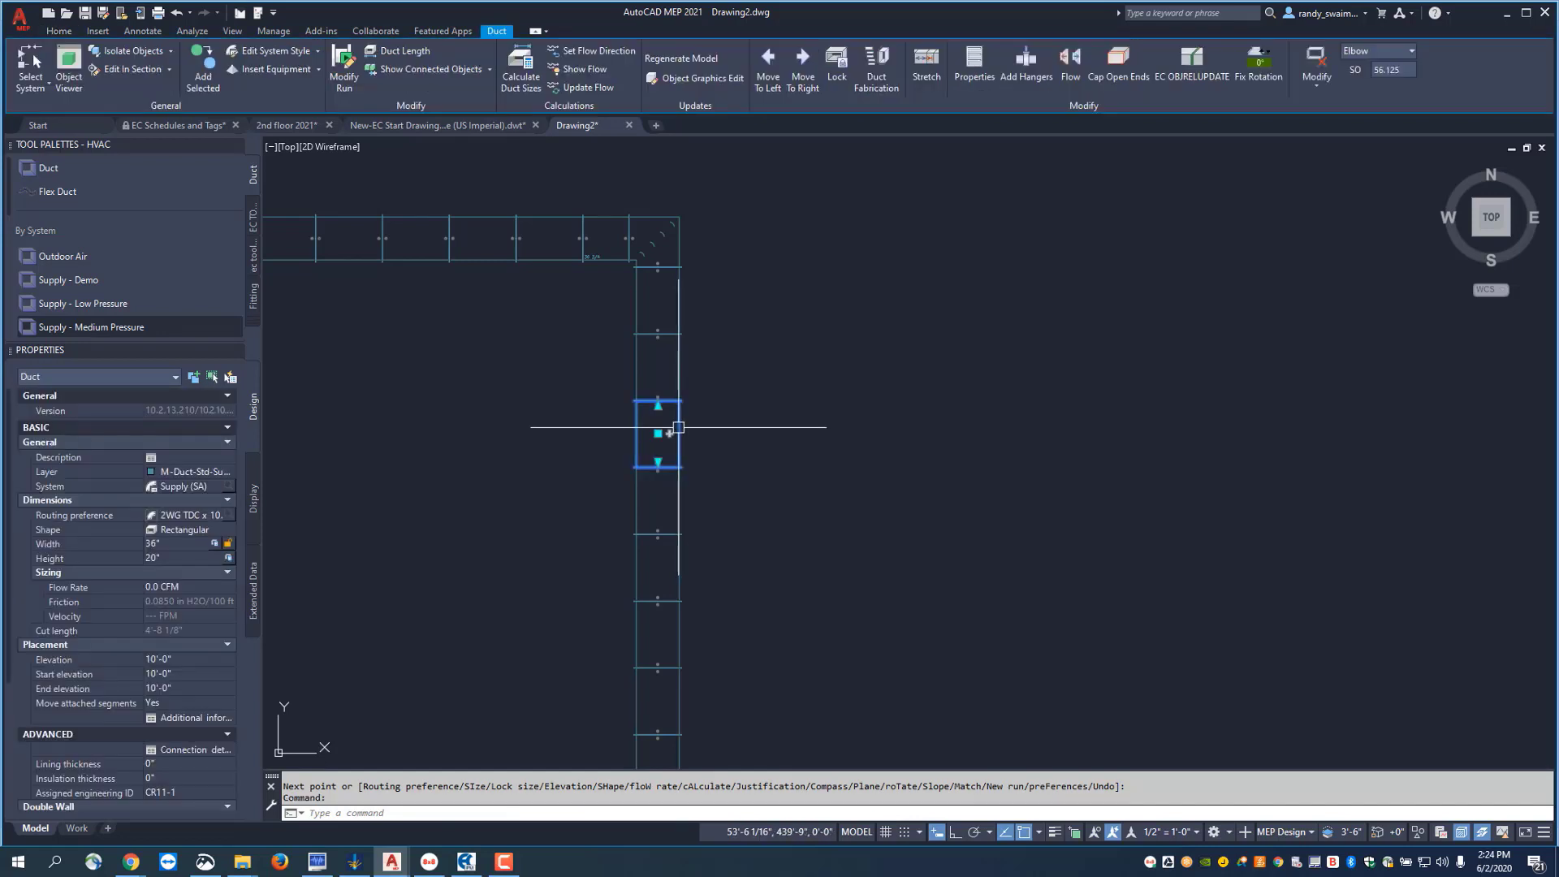
left_click(669, 434)
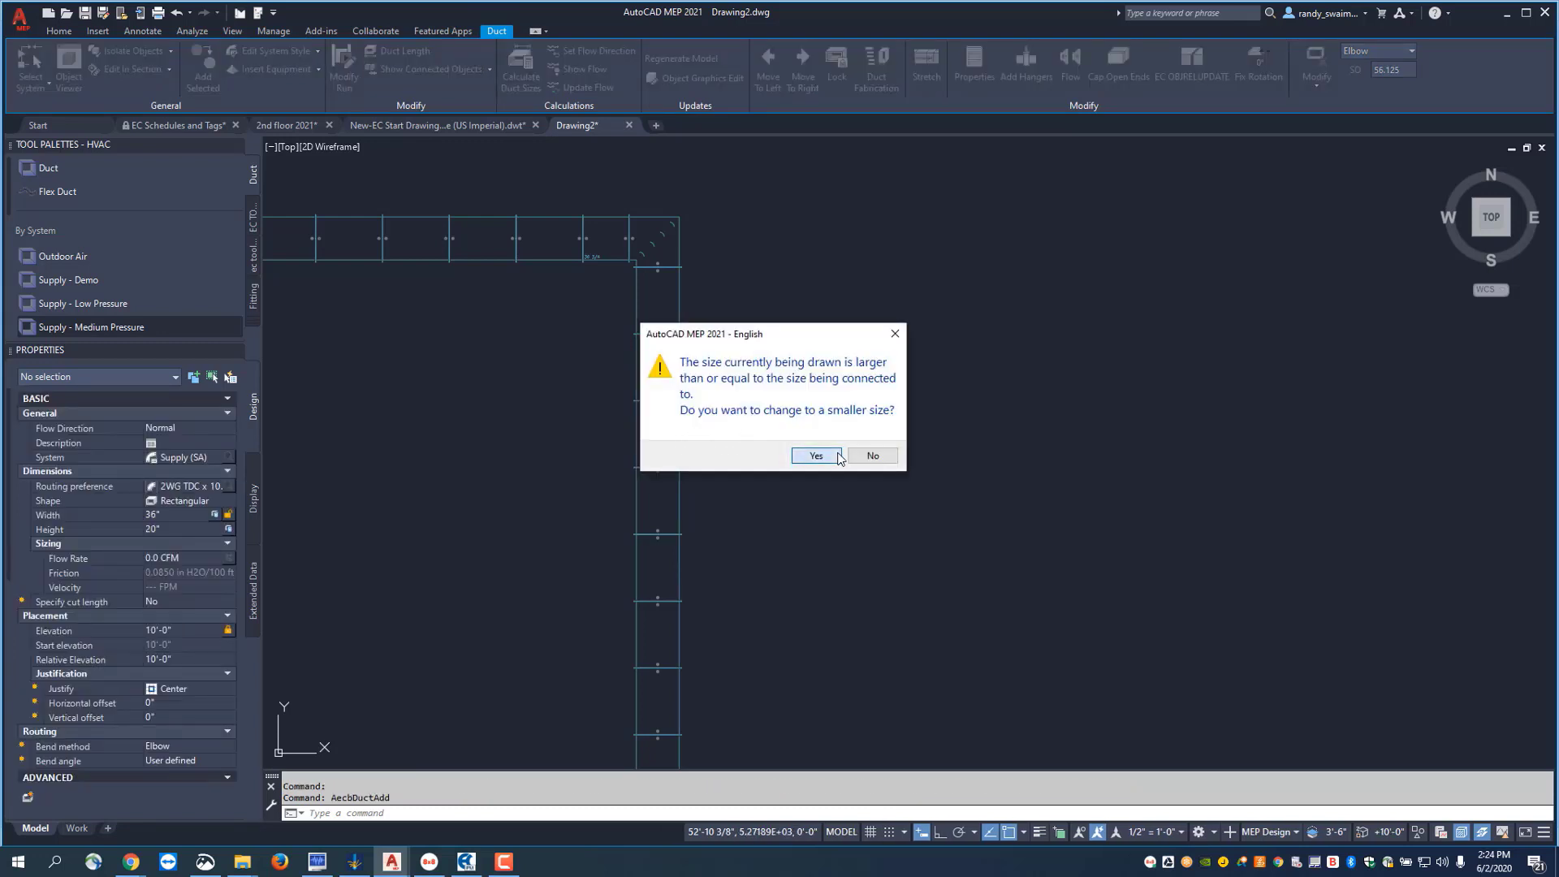
left_click(835, 453)
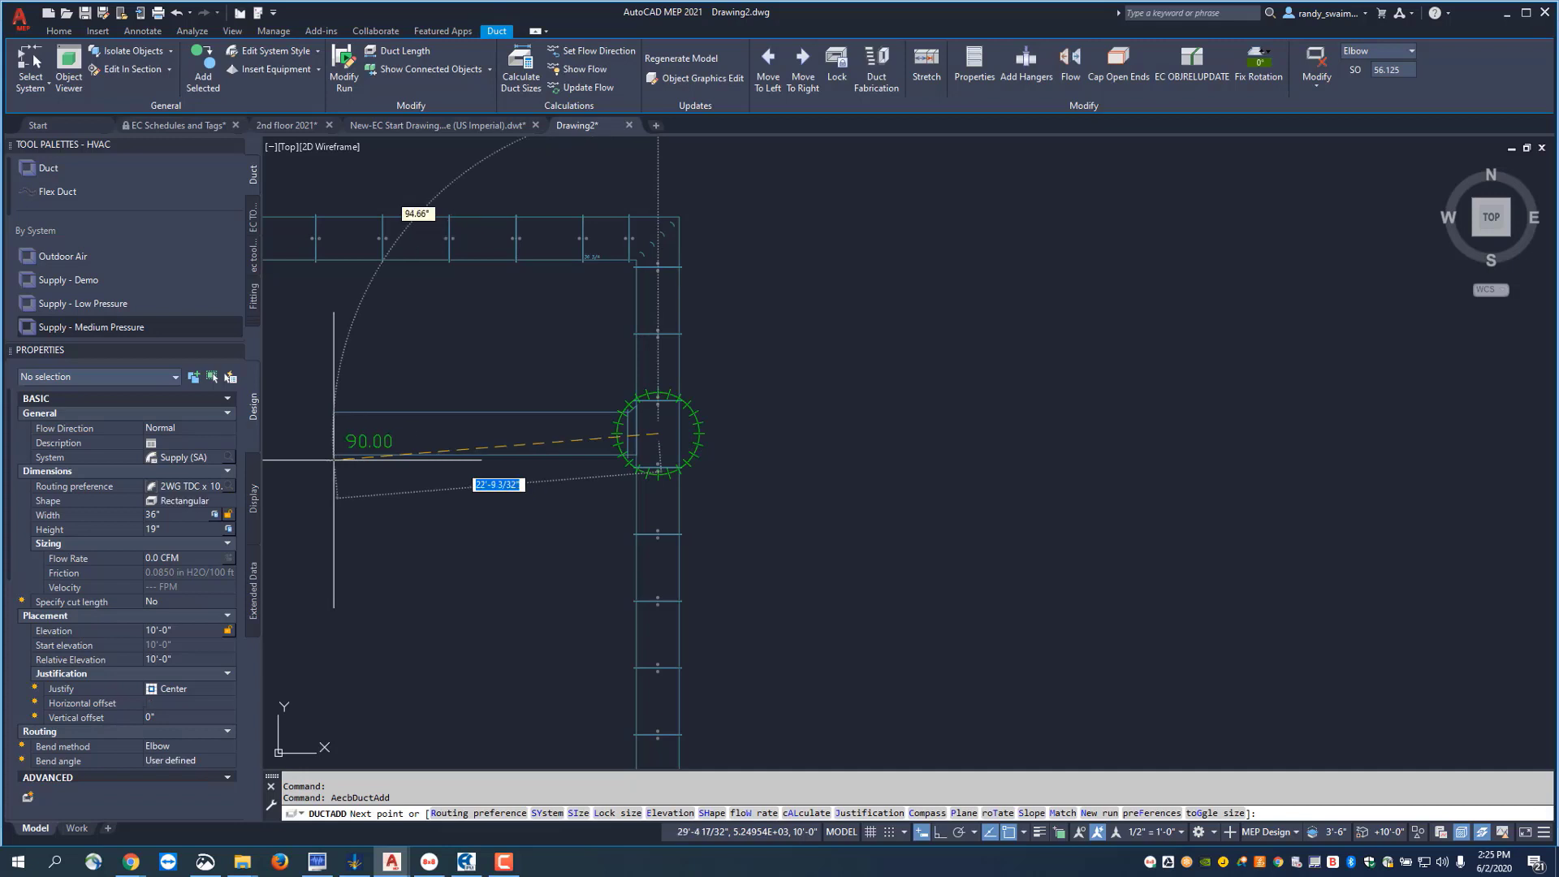
Size the branch 20" x 12" and place its end to the west
left_click(168, 517)
type("2")
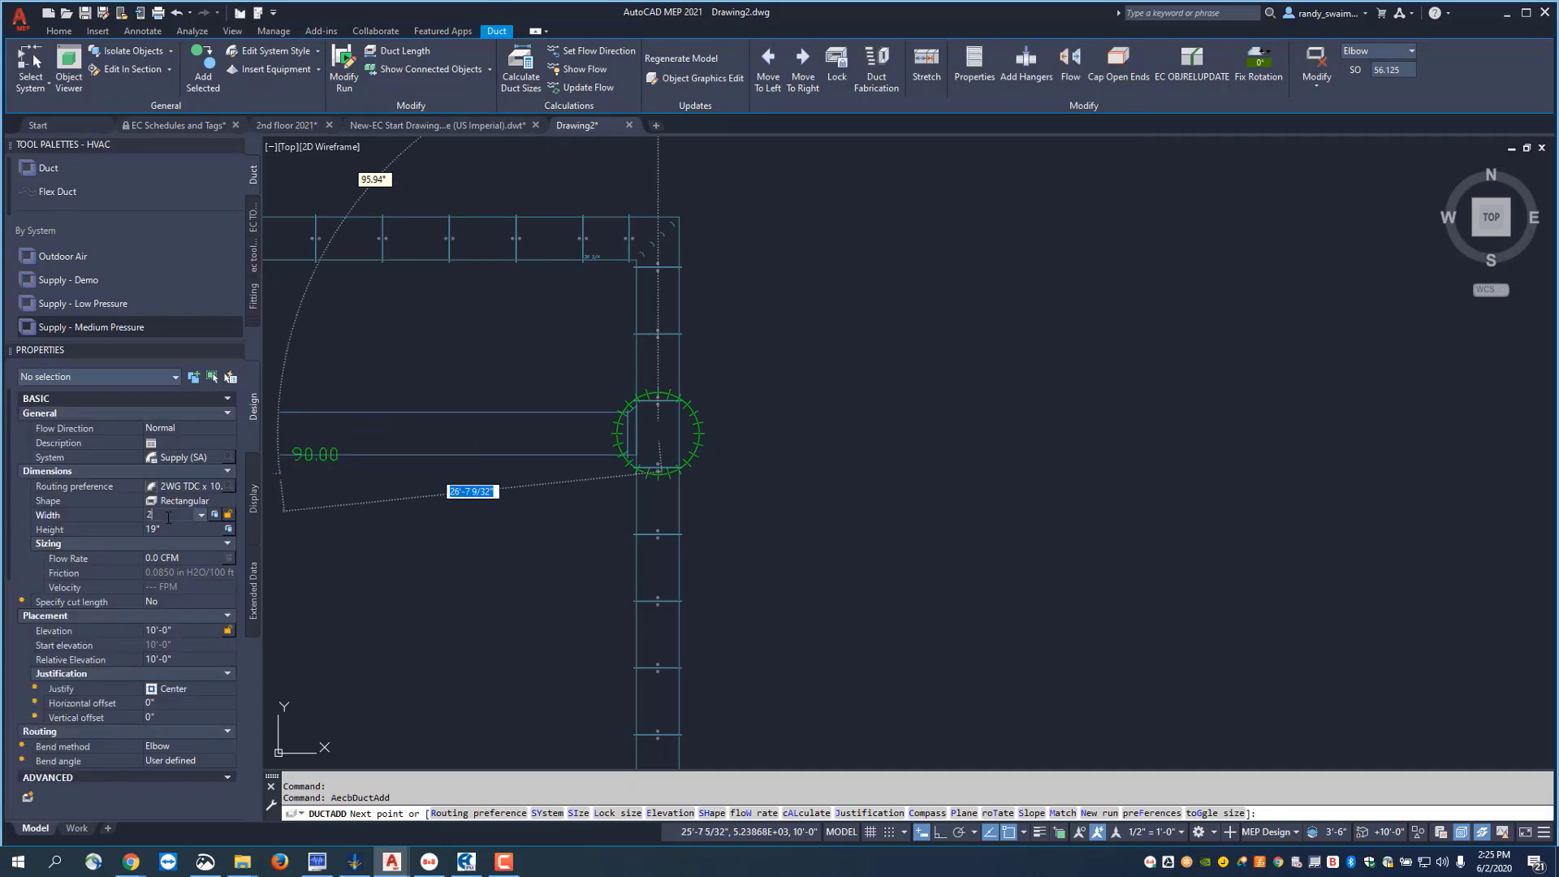
type("0")
key("Tab")
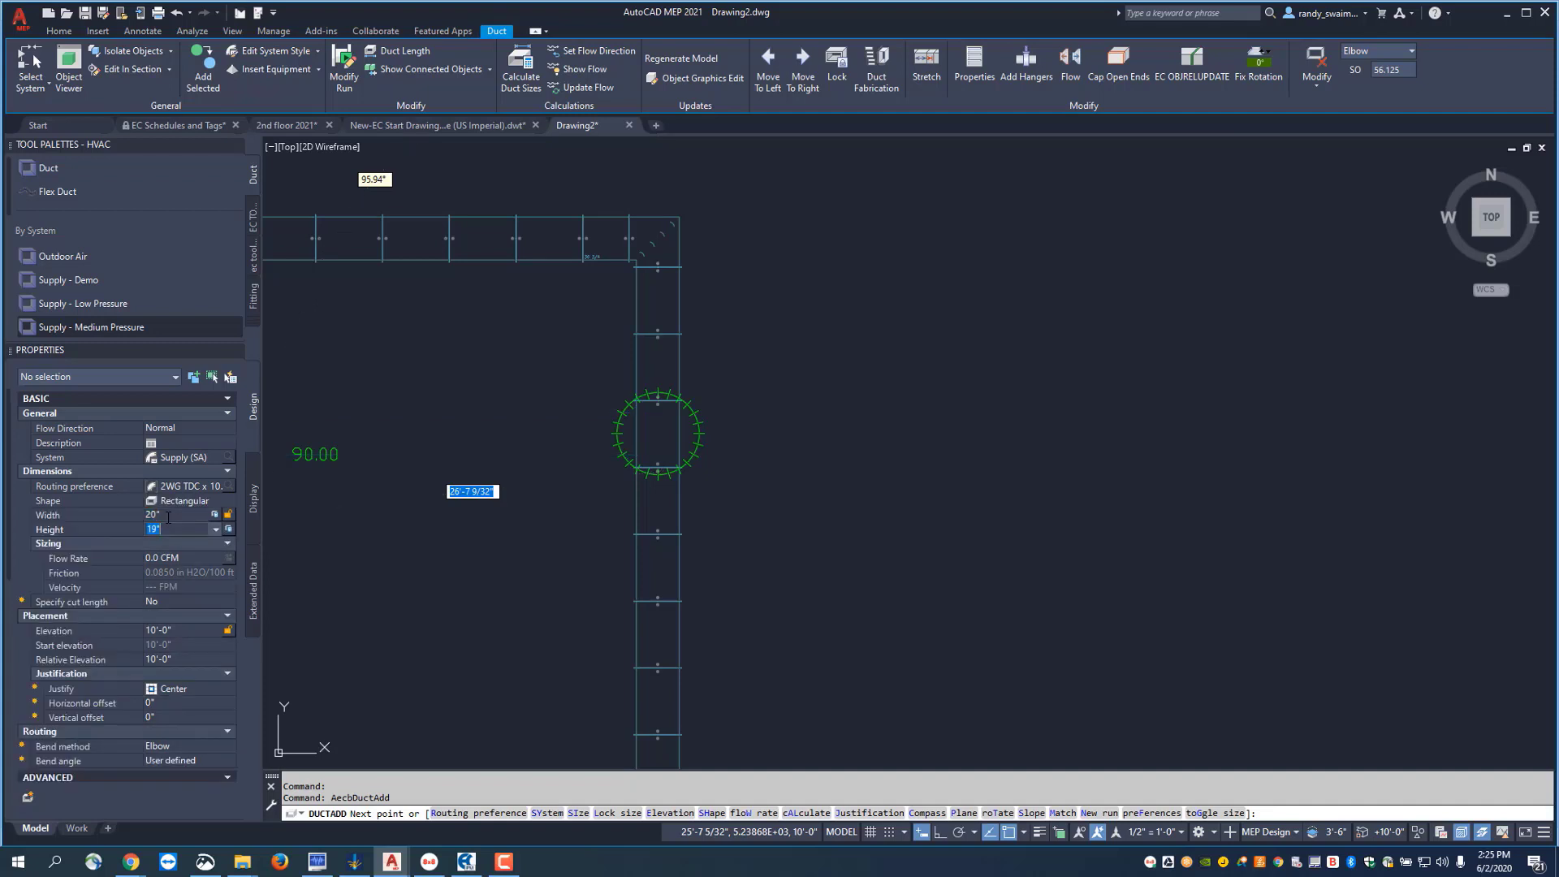
type("12")
key("Return")
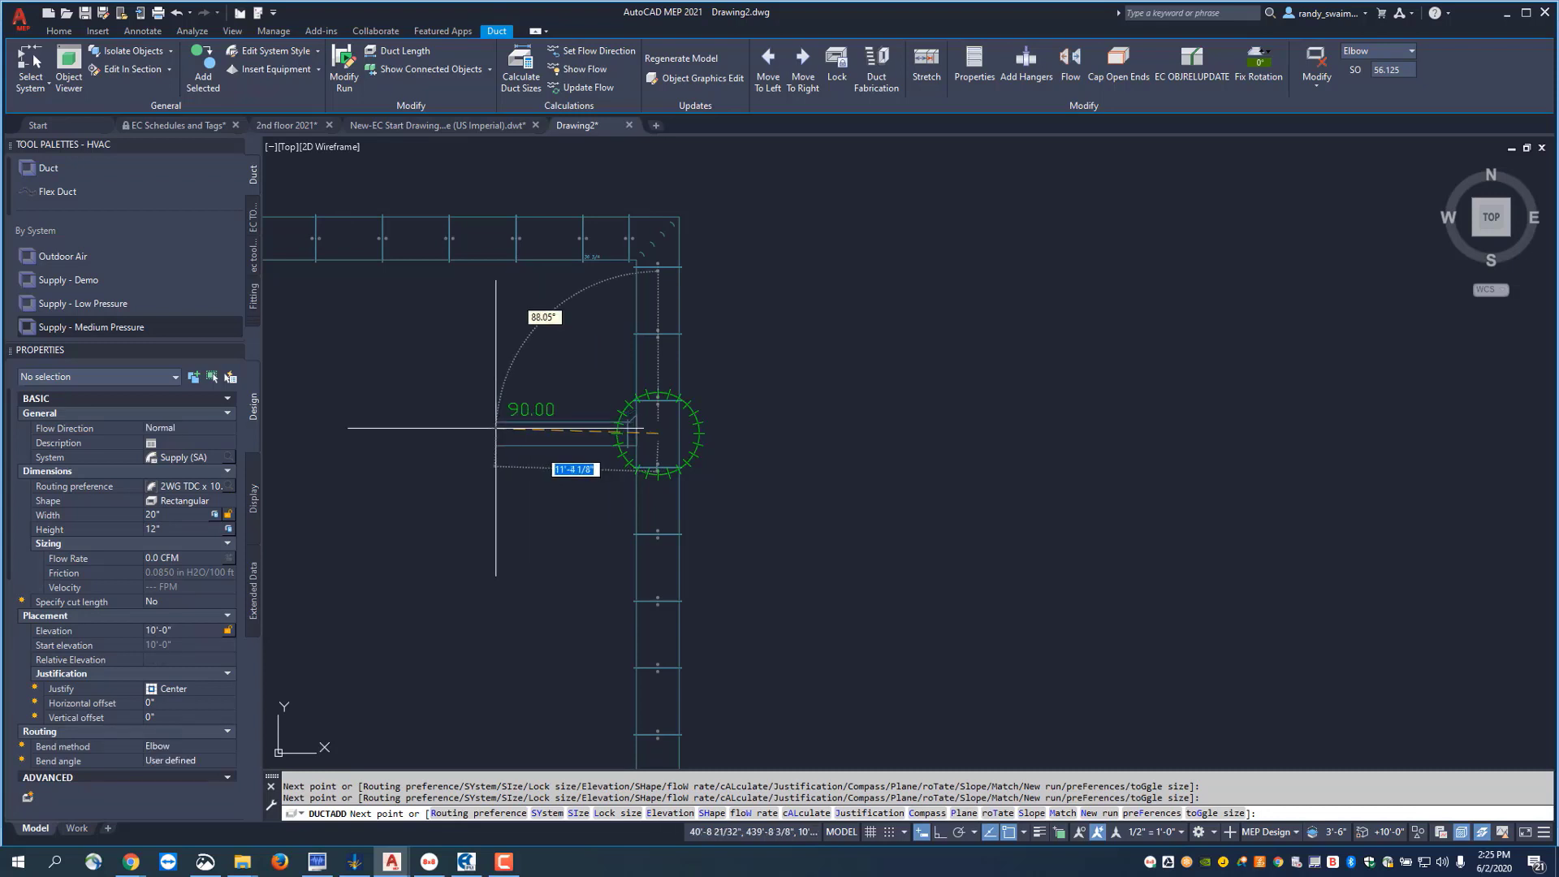
left_click(496, 433)
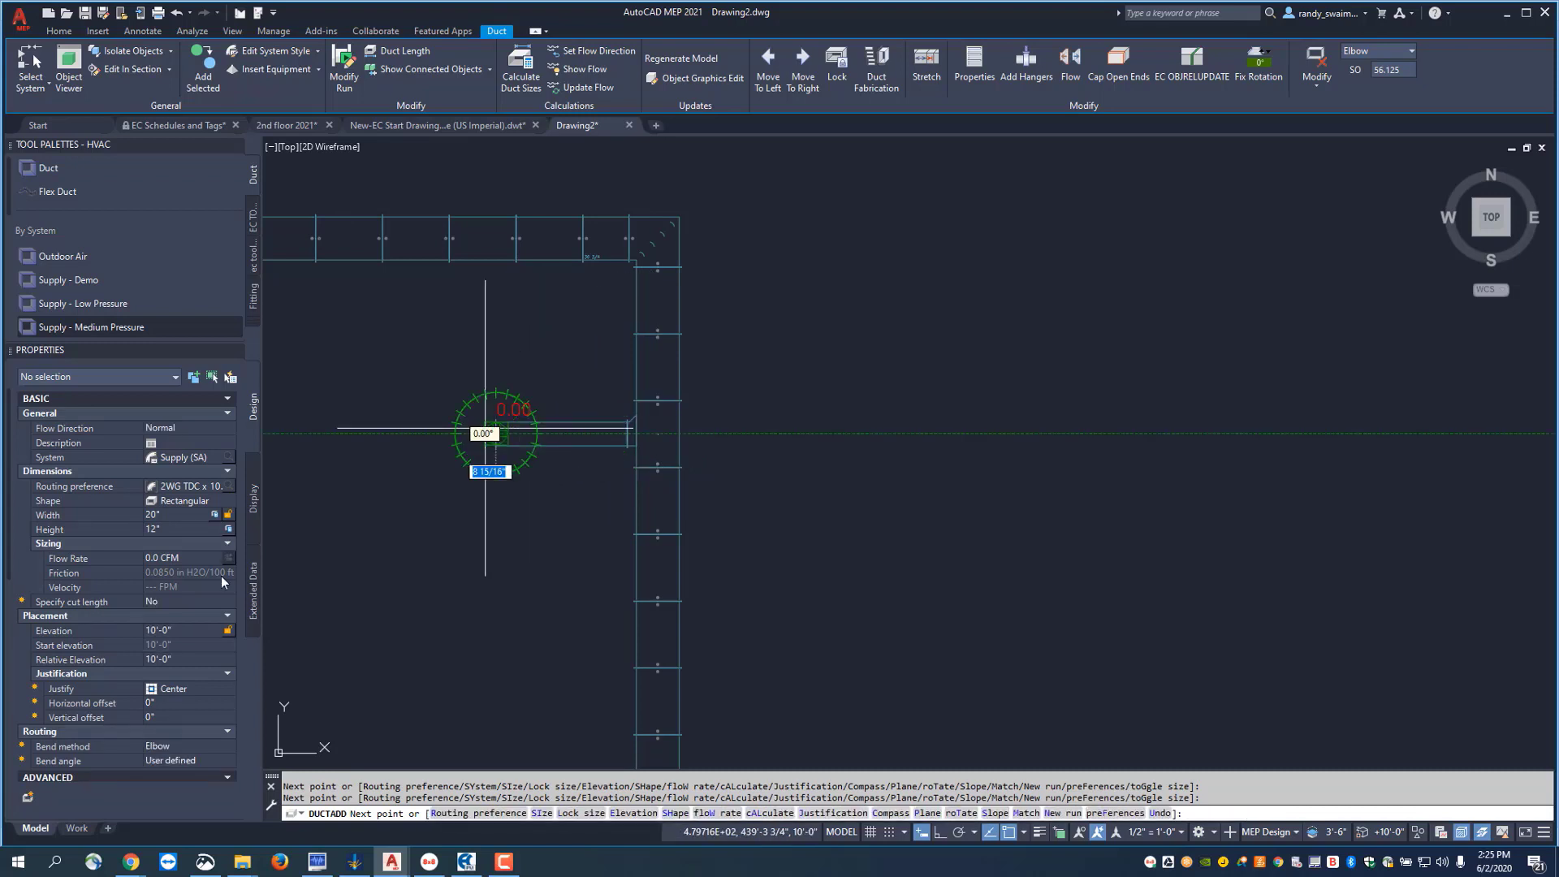
Set the next duct piece's elevation to -1'-0"
left_click(205, 631)
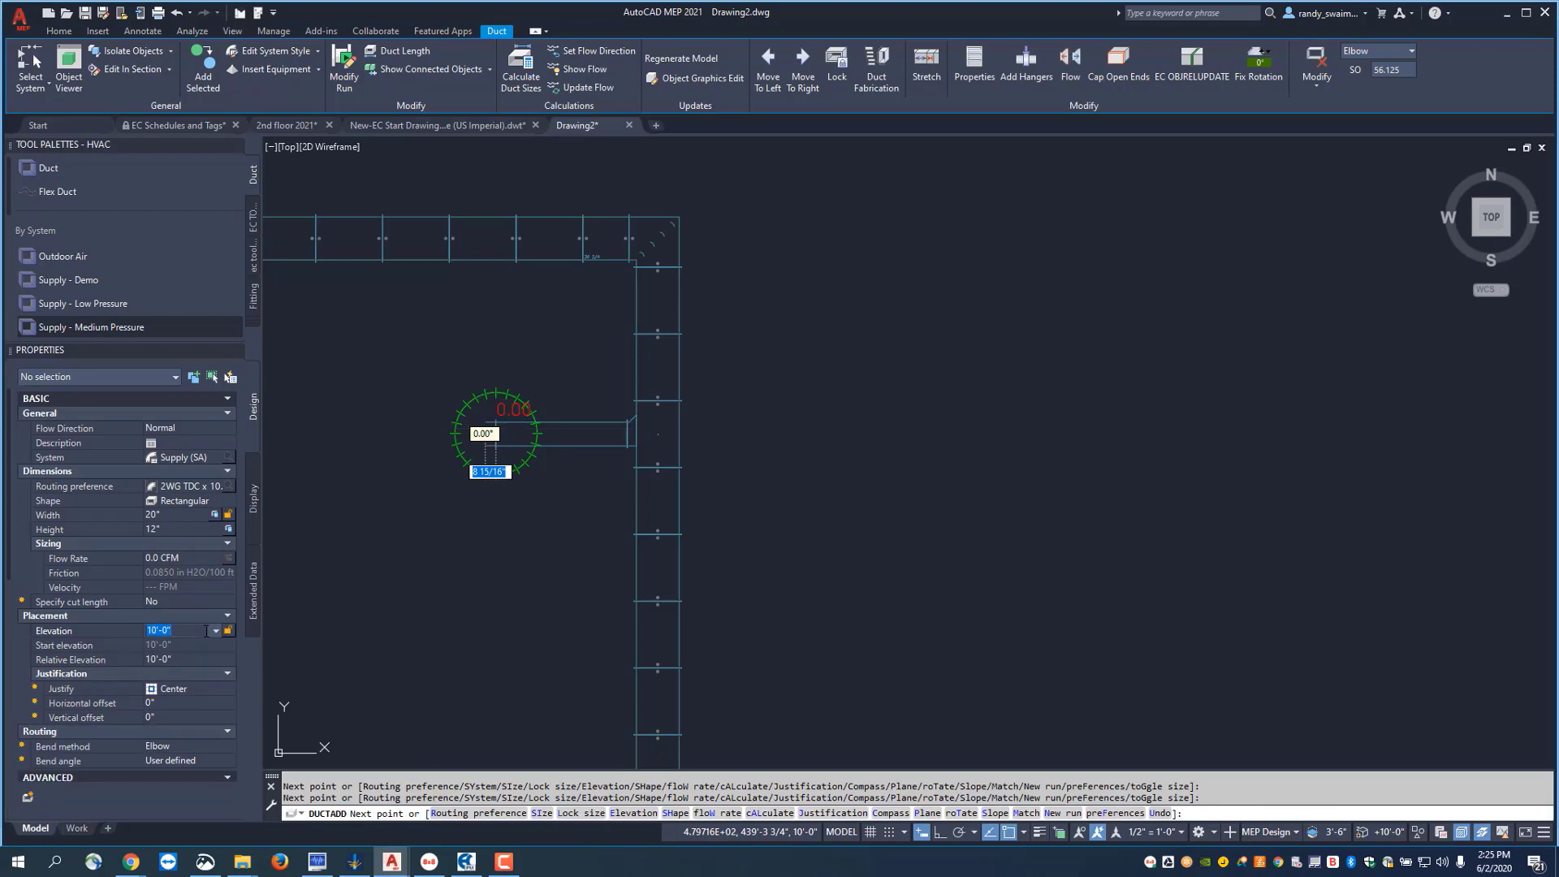
type("-")
key("Return")
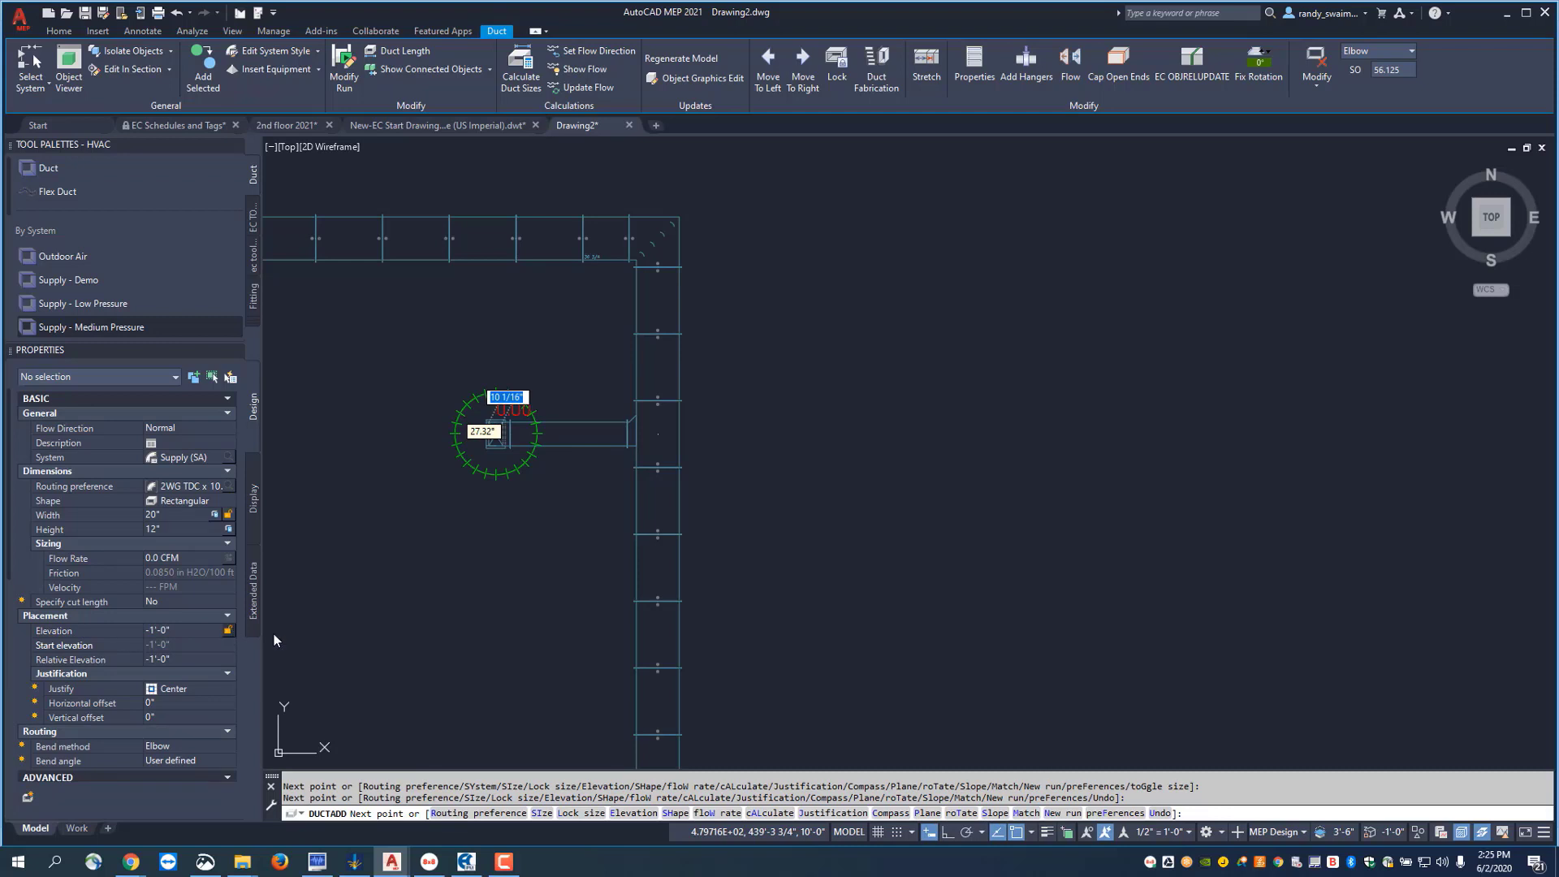
End the 20x12 tap run so it drops at its west end, then zoom to check it
right_click(304, 631)
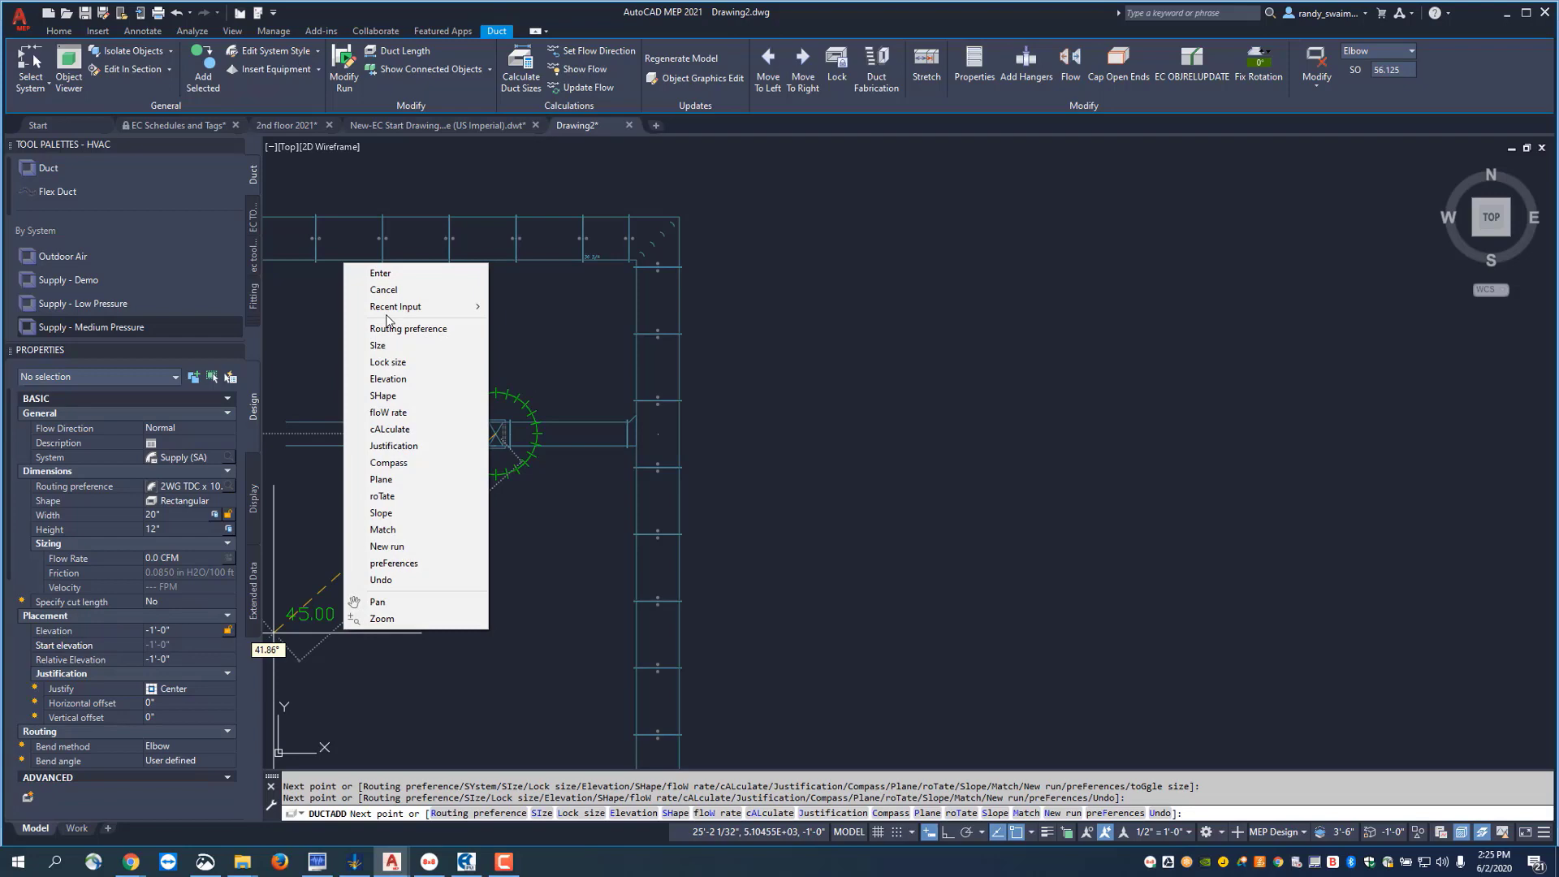
left_click(375, 275)
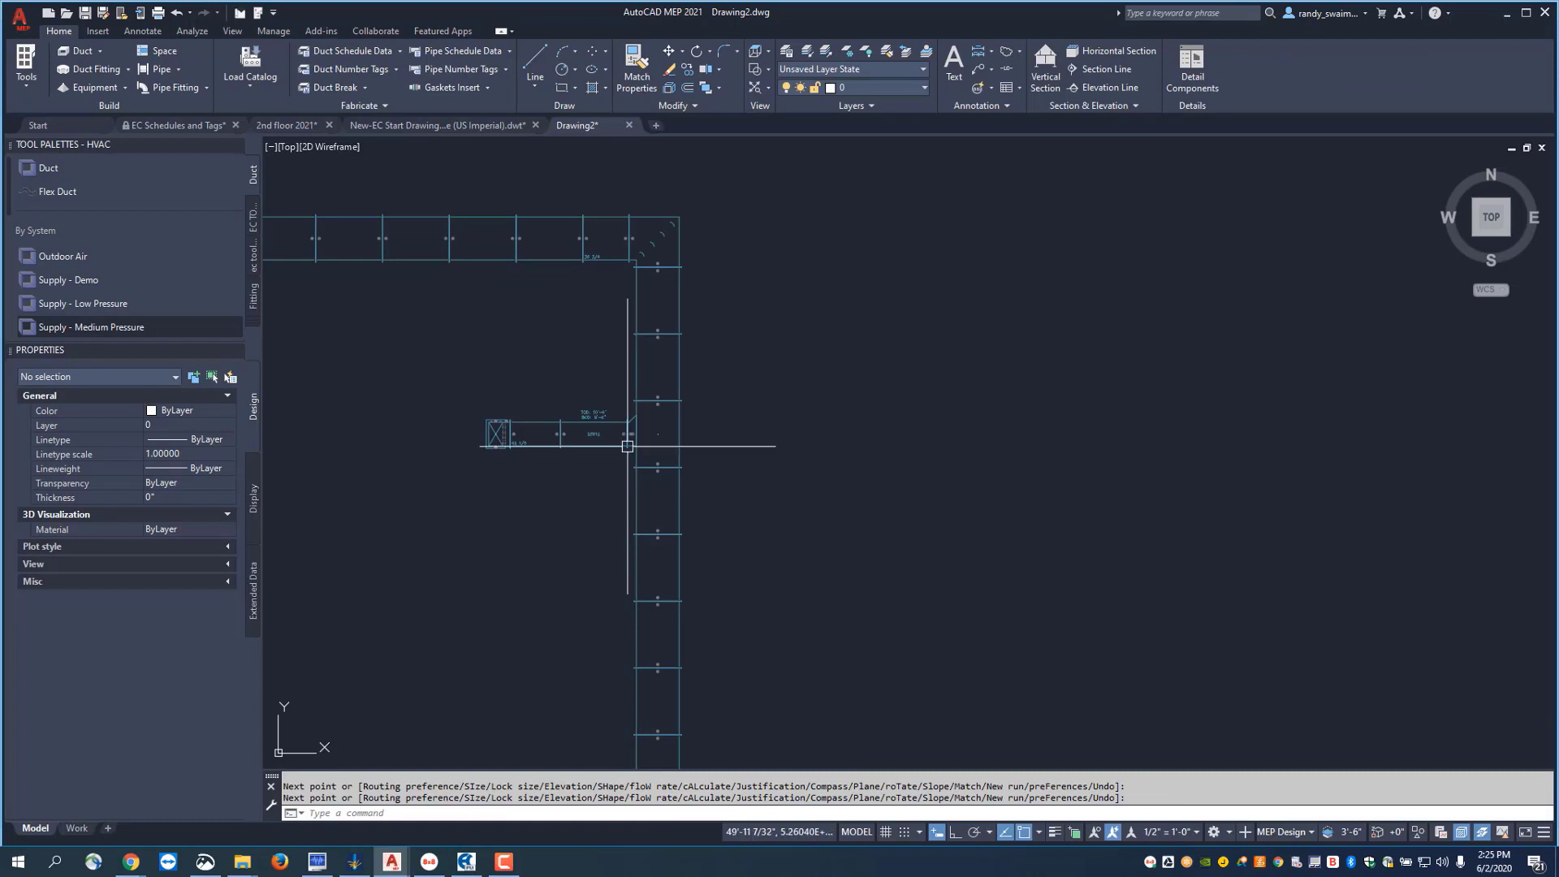
scroll(578, 445, "up", 4)
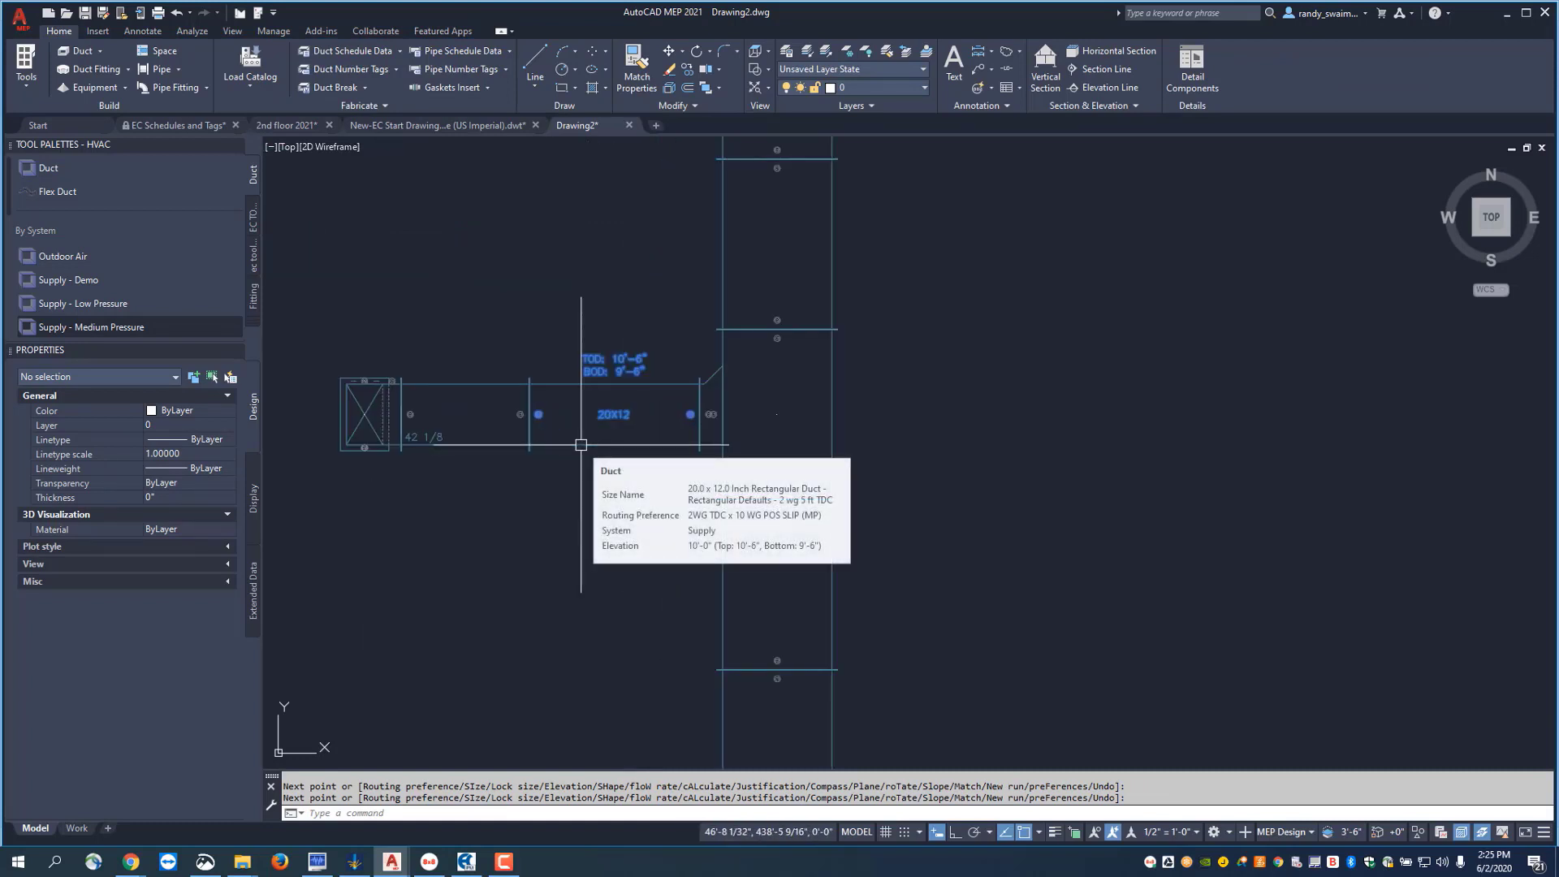
scroll(580, 445, "down", 4)
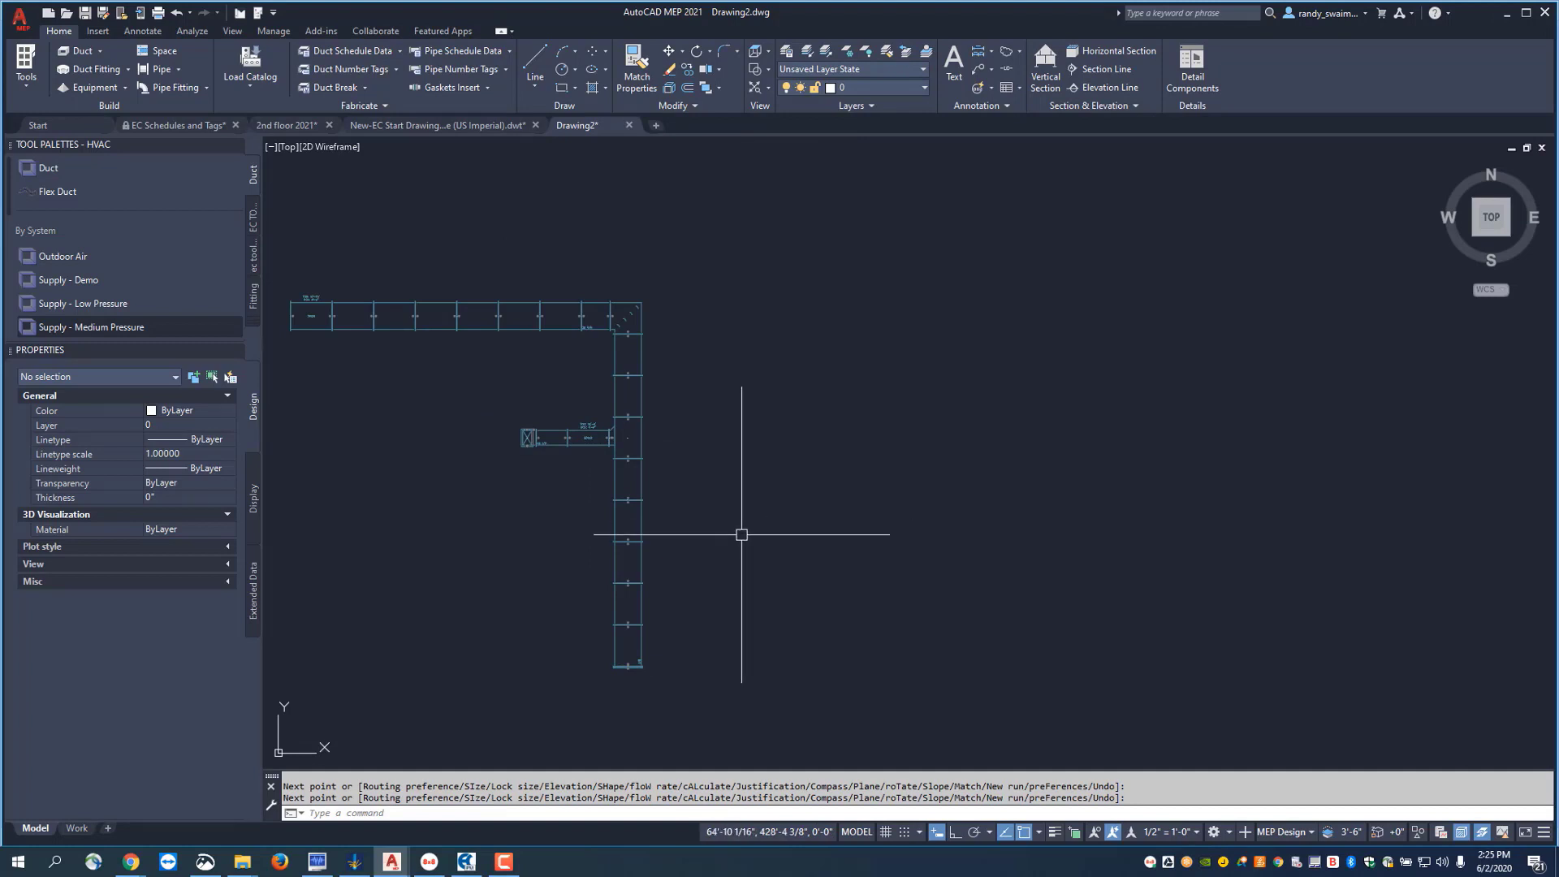
Exit routing and select the lower trunk segment
key("Escape")
left_click(641, 605)
mouse_move(640, 604)
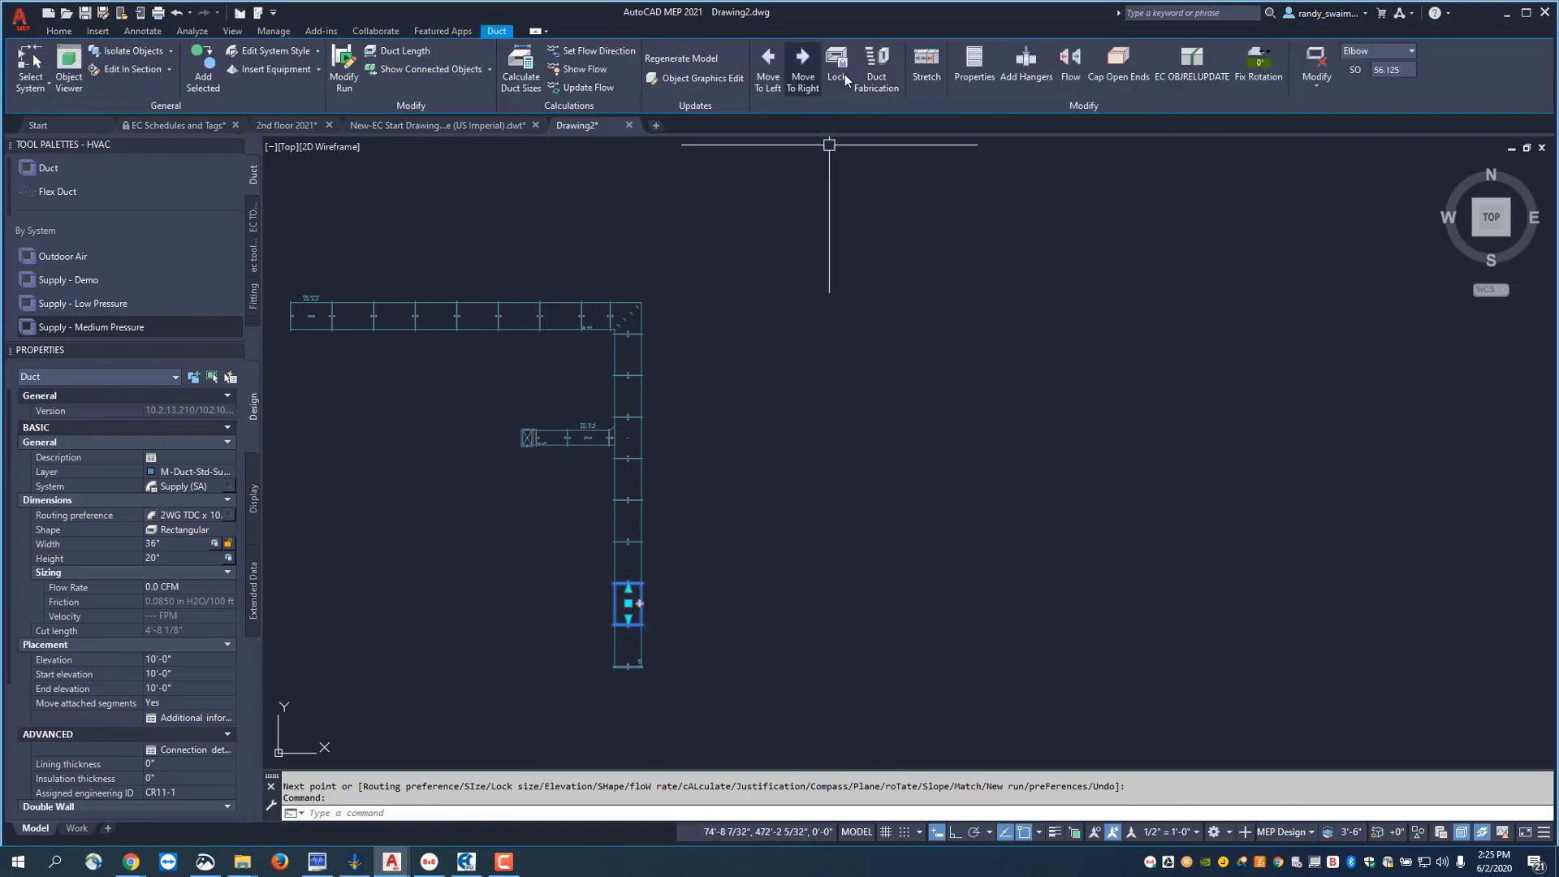
Show the 36x20 trunk piece in the EC-CAD Properties Palette, then zoom to its open bottom end
left_click(976, 62)
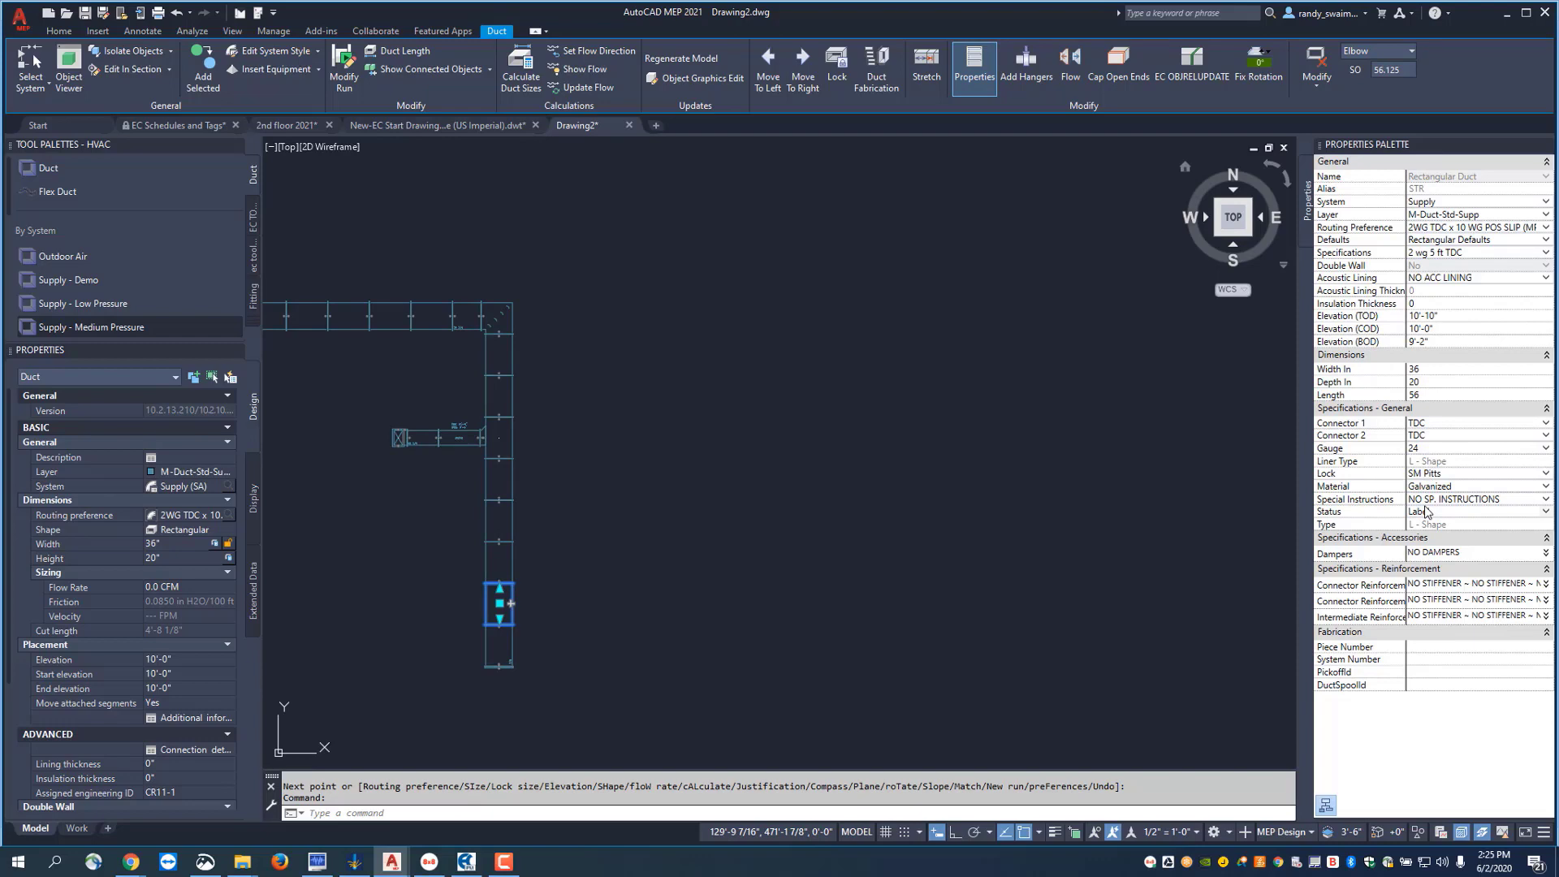
key("Escape")
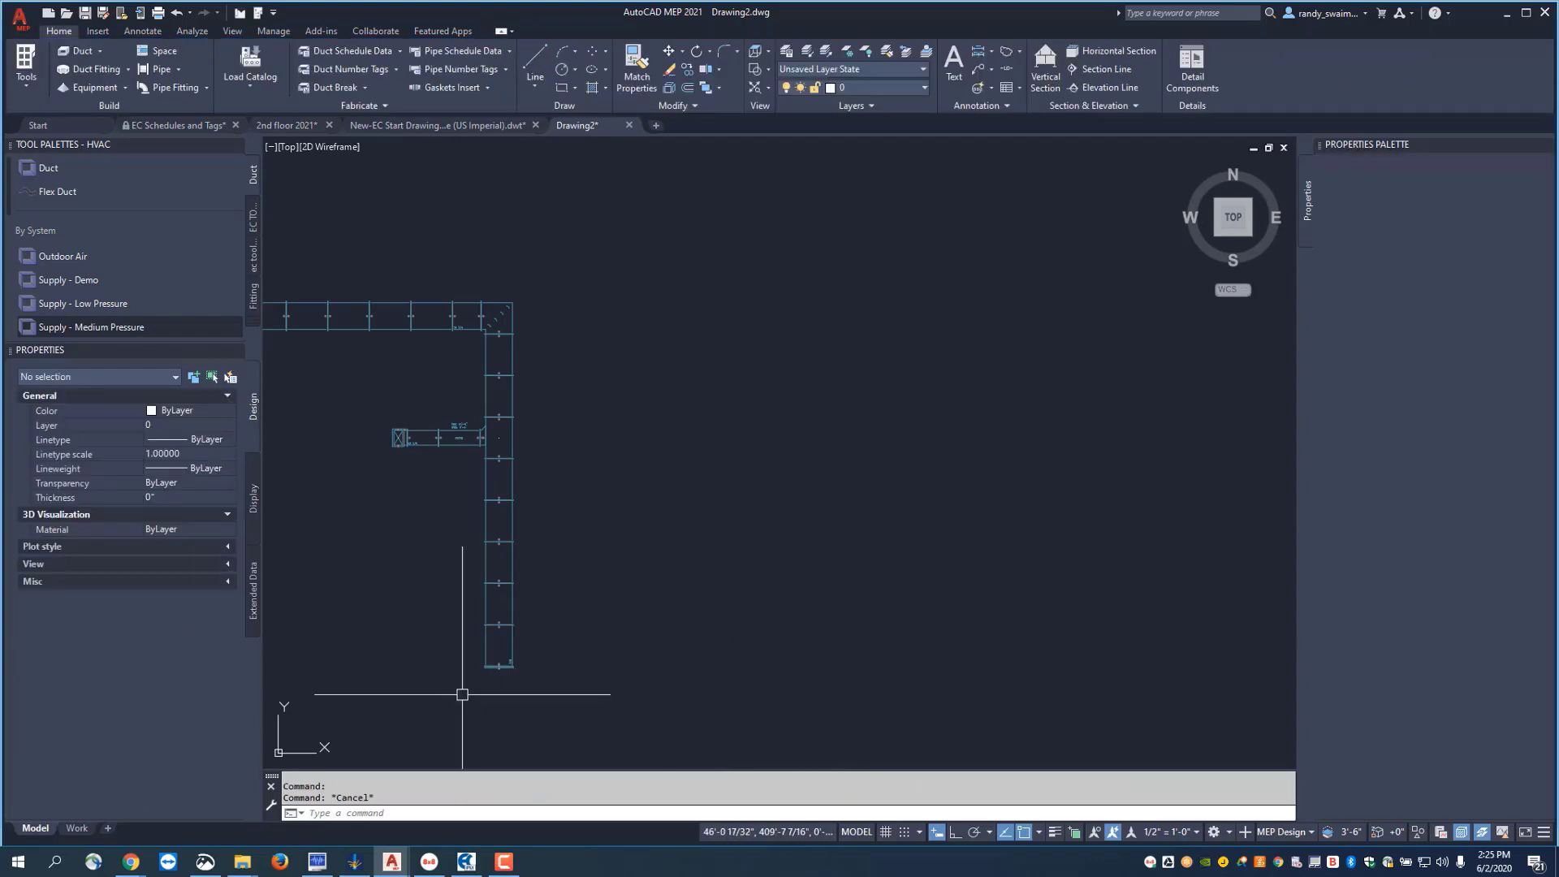
scroll(469, 686, "up", 5)
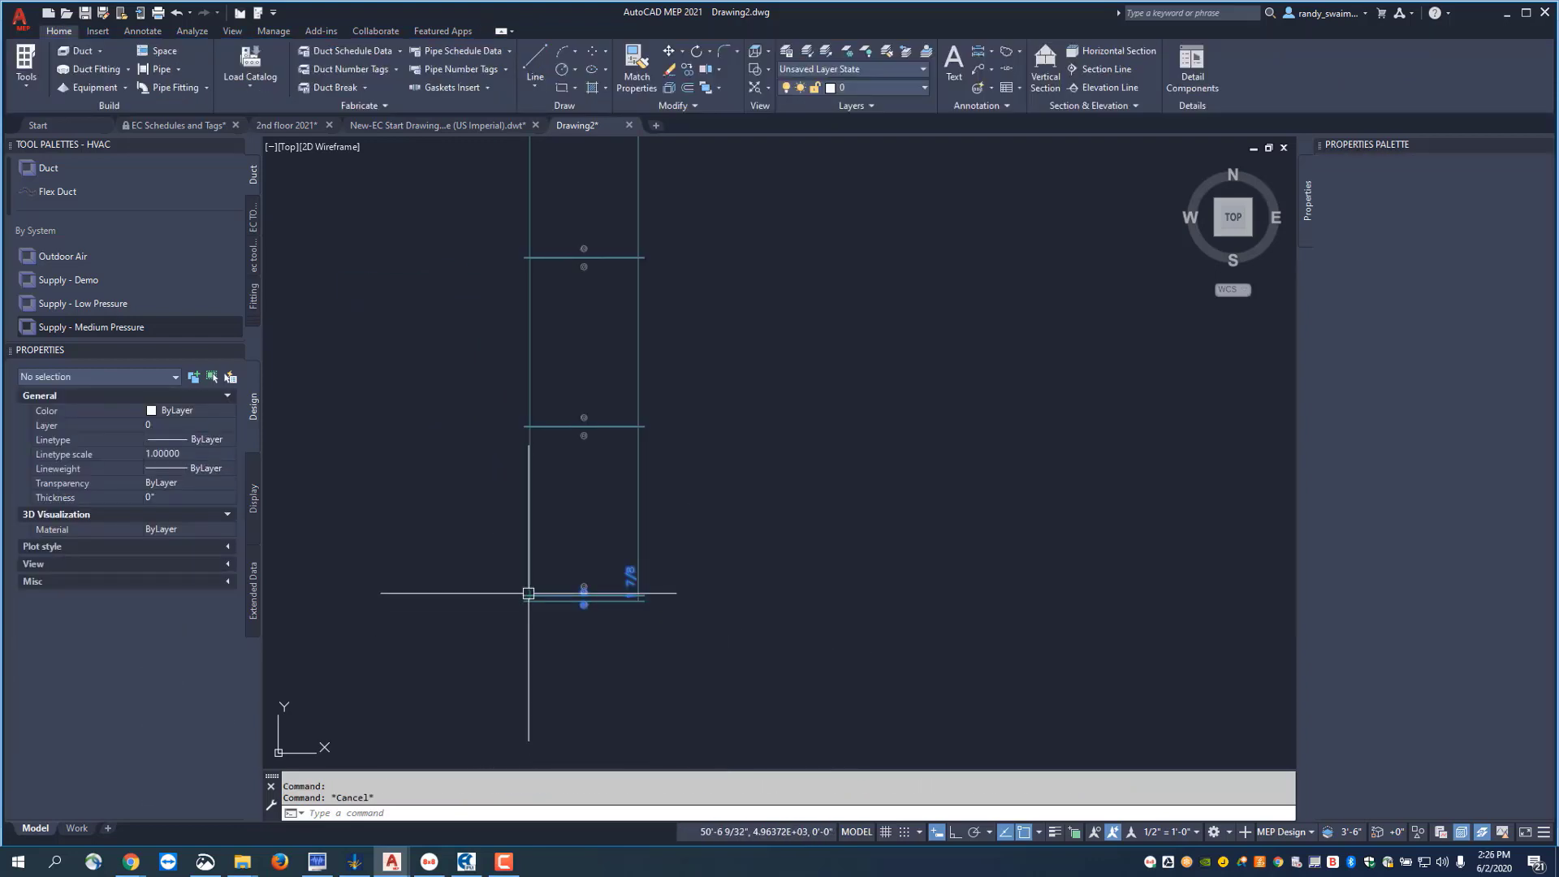
Route a 30-inch-wide duct downward from the trunk's bottom end, adding a 36-to-30 transition
scroll(558, 634, "up", 4)
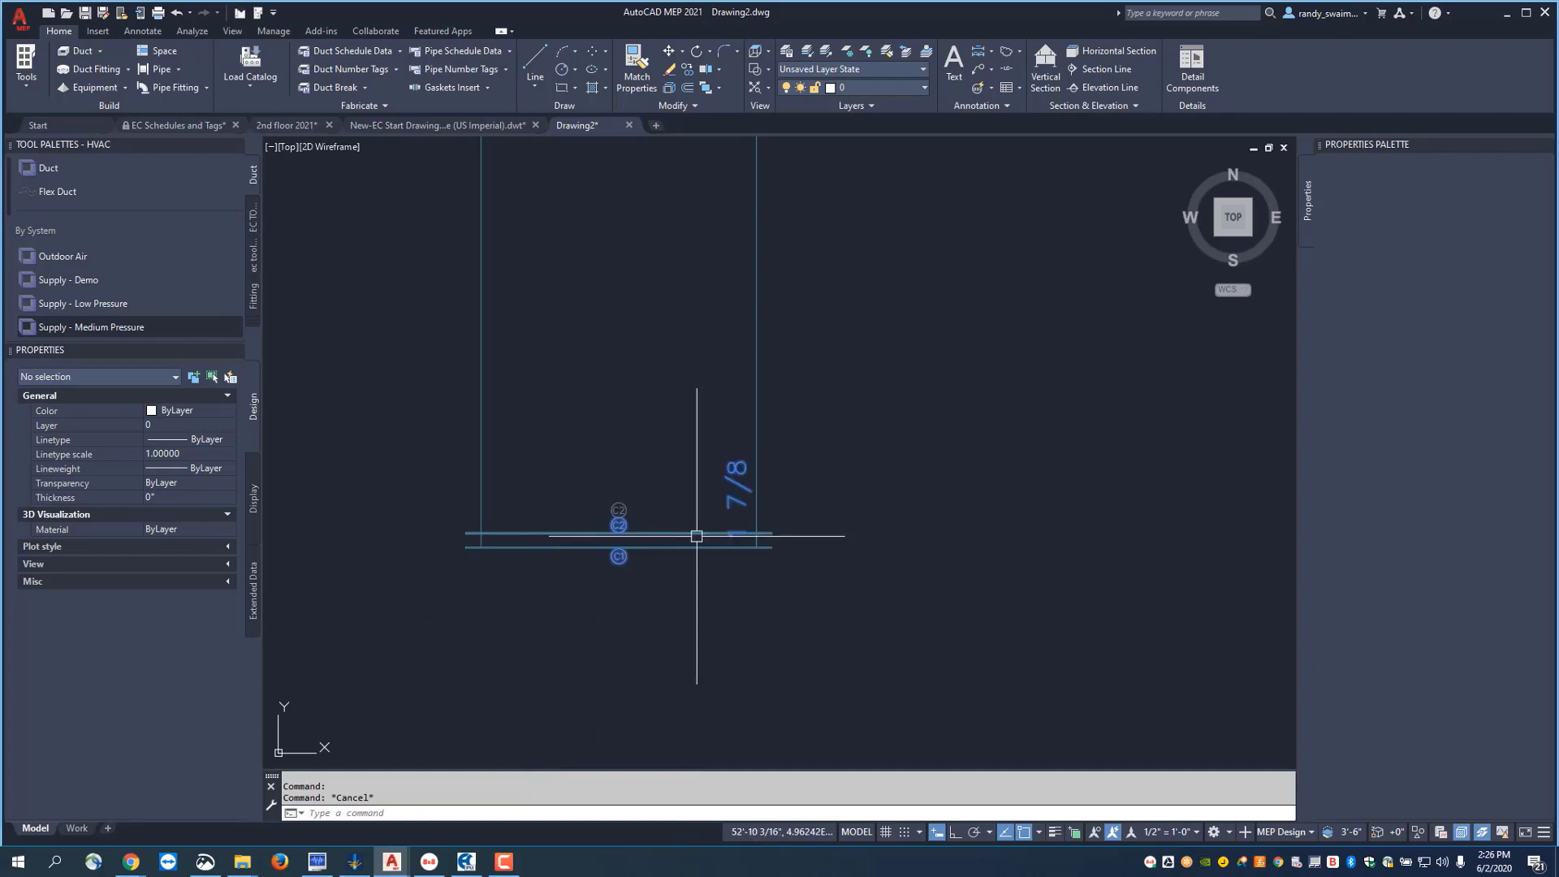
left_click(630, 545)
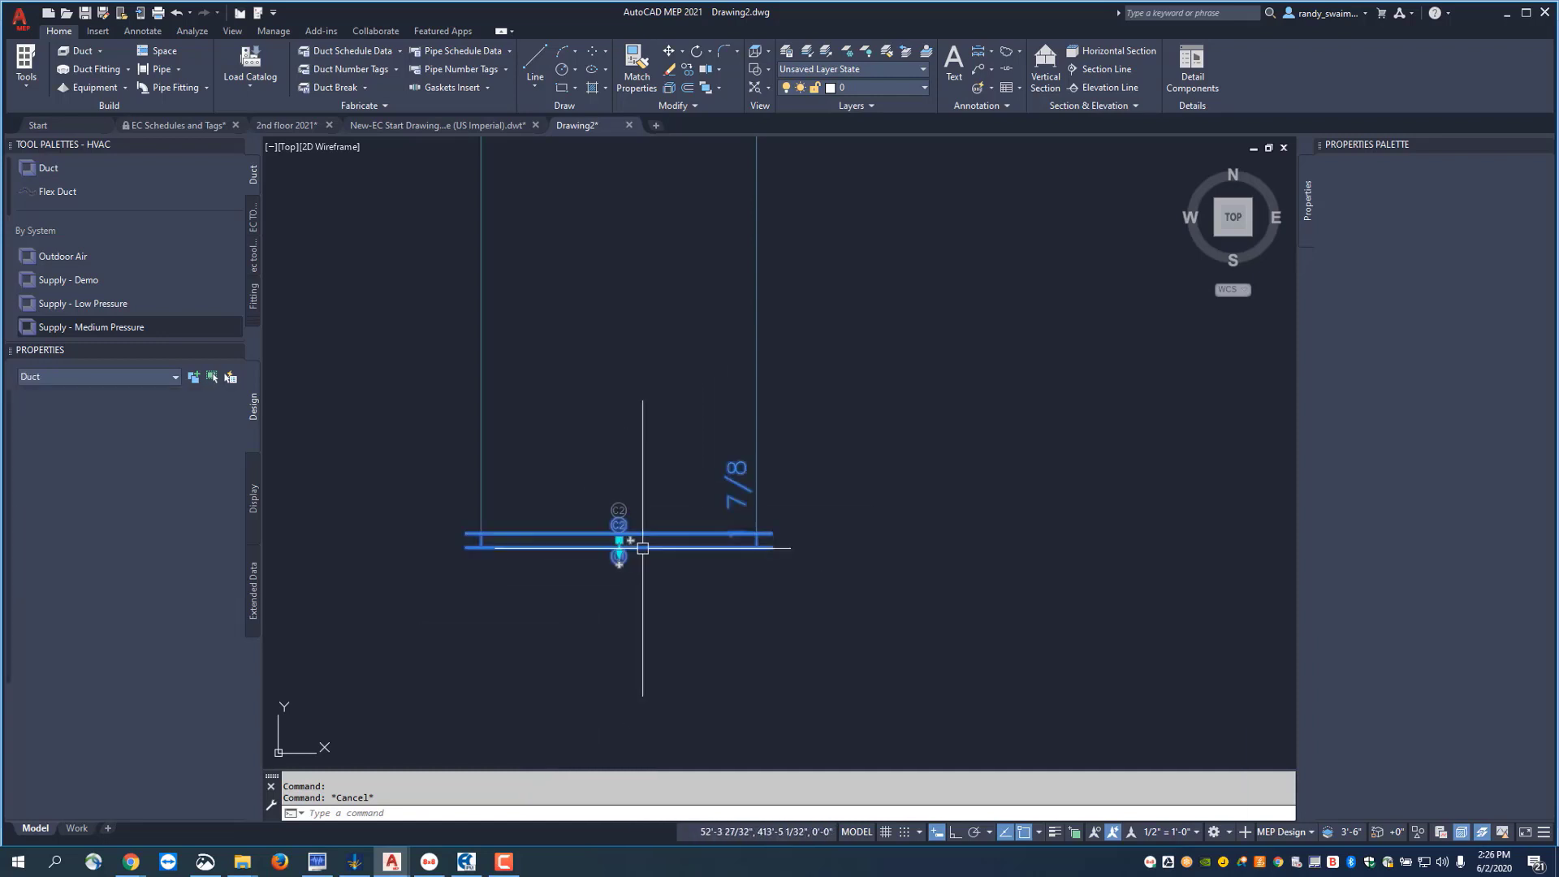
left_click(619, 556)
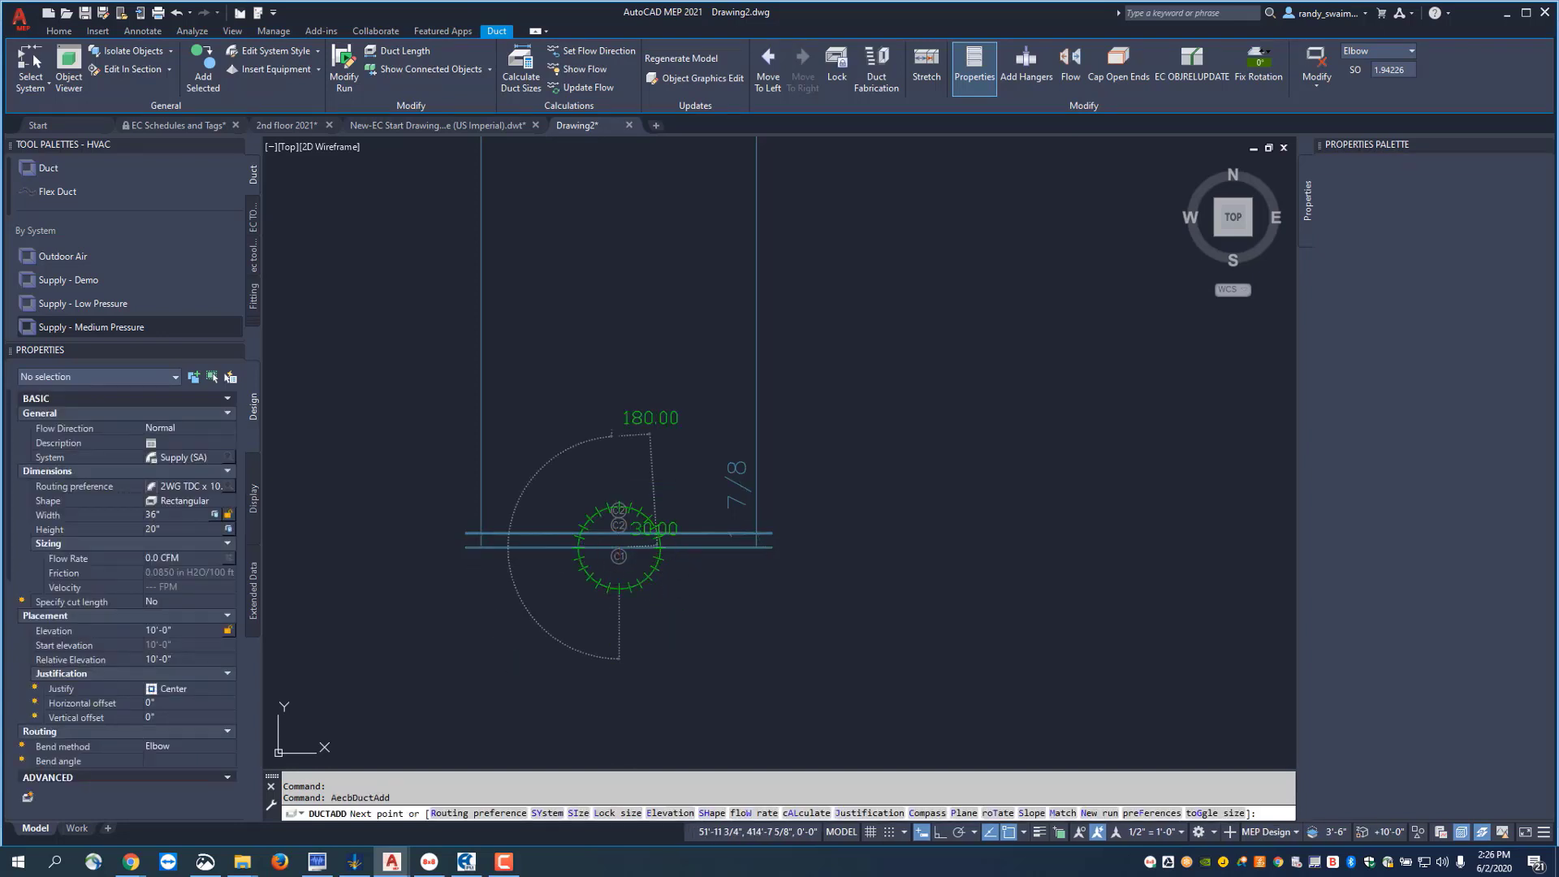
scroll(610, 468, "down", 2)
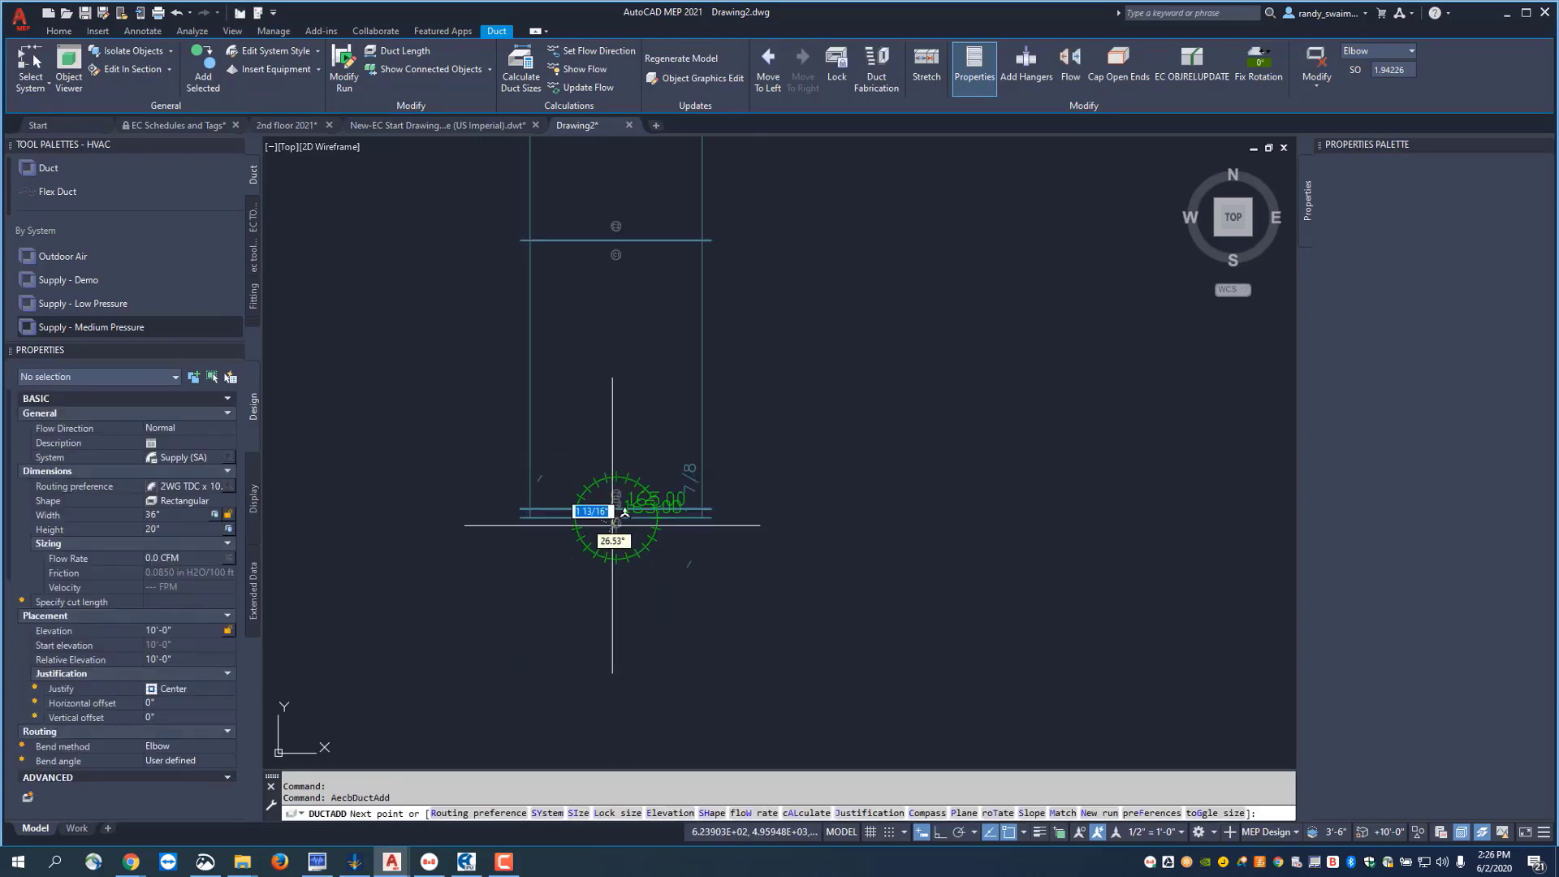
left_click(165, 516)
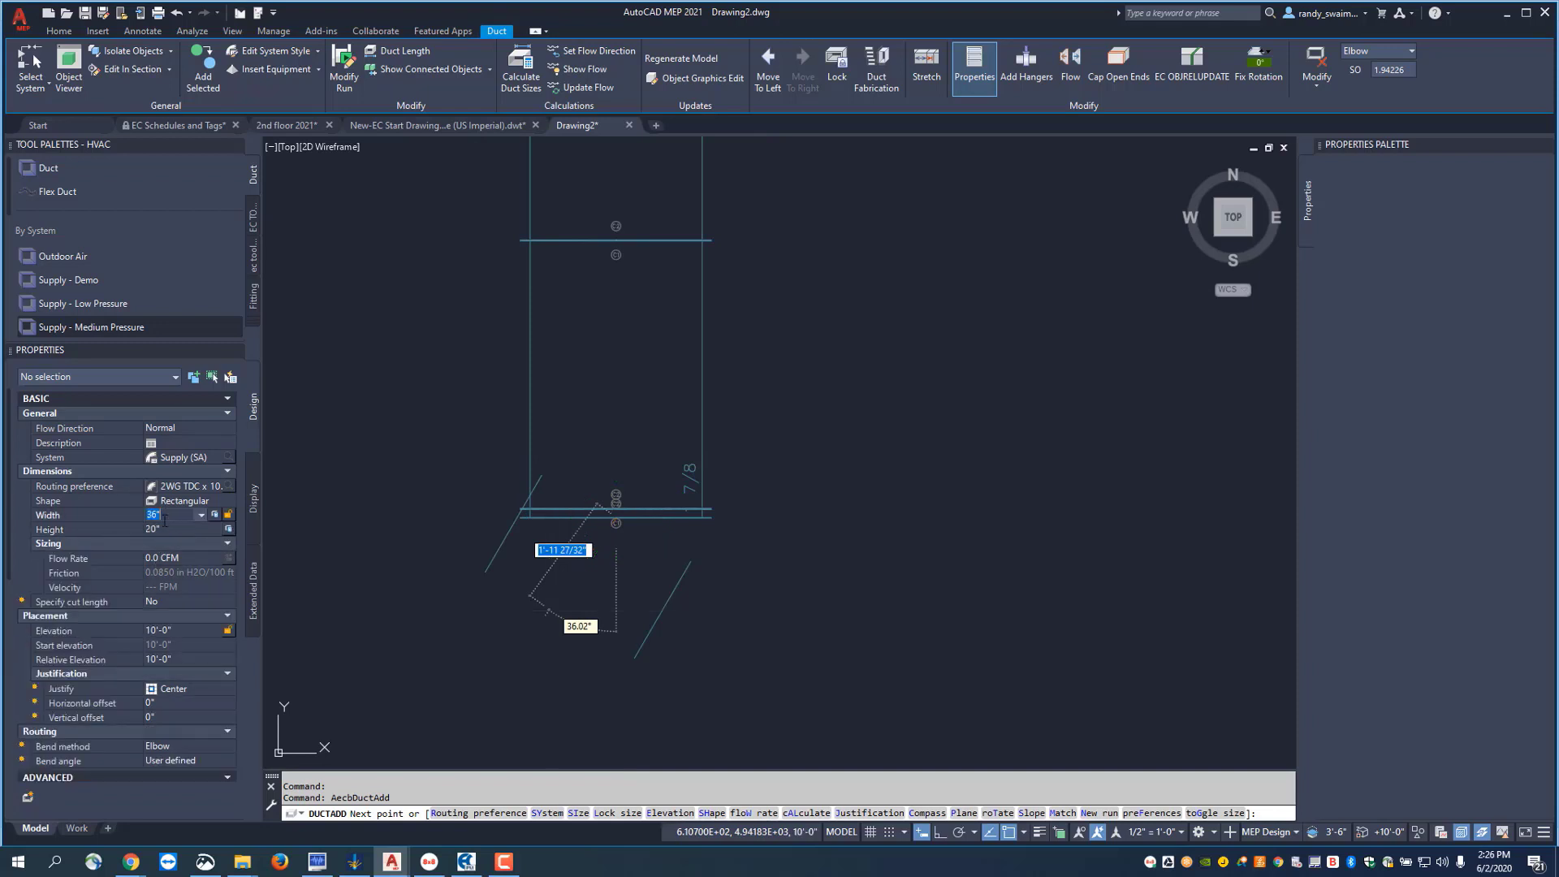
key("Tab")
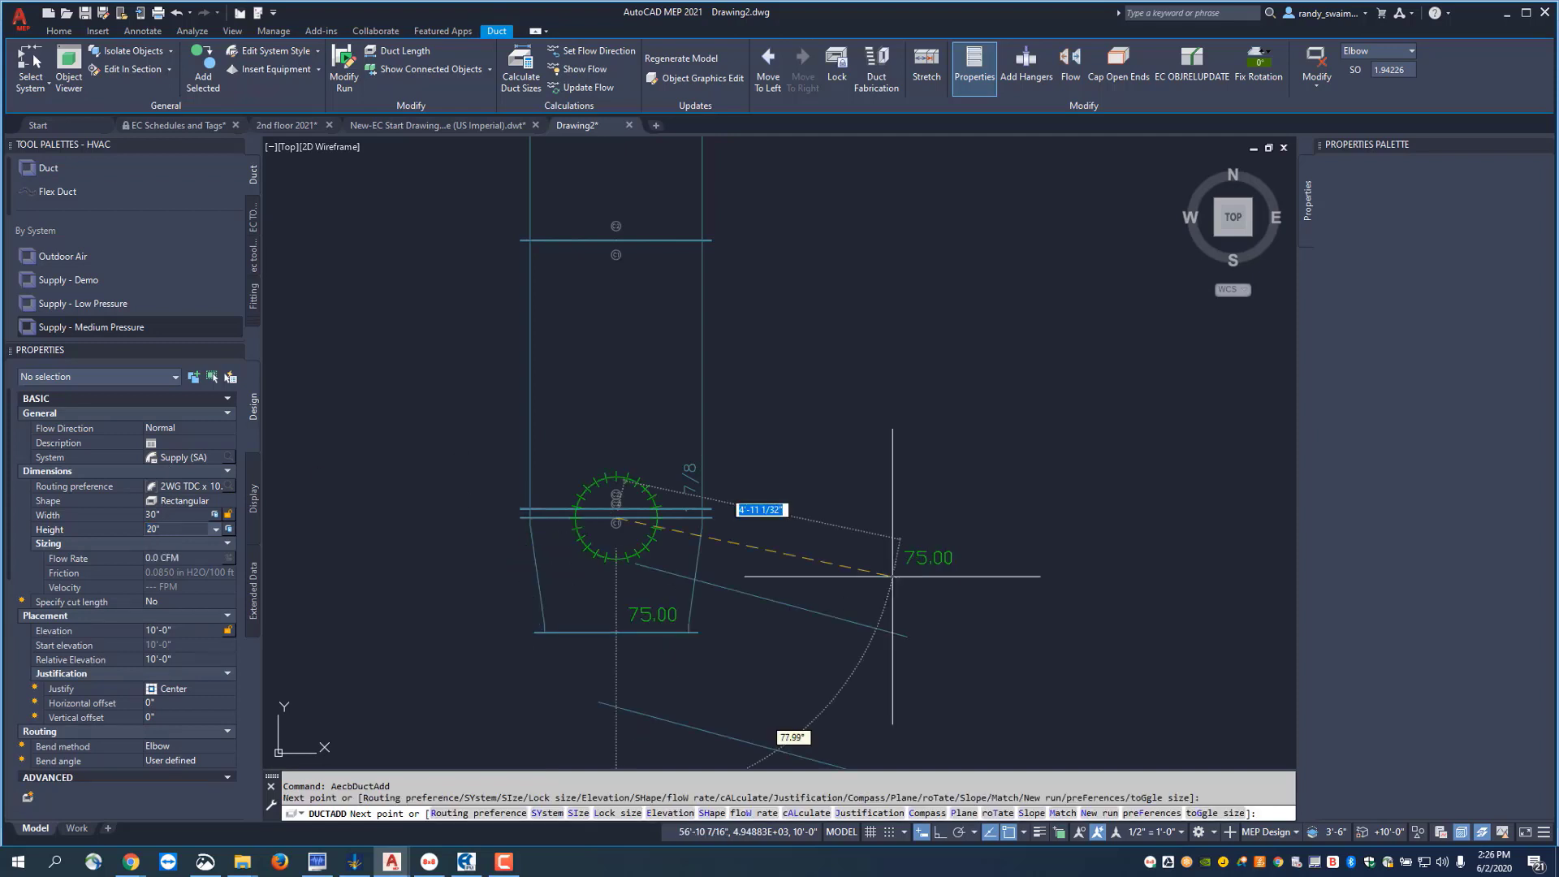
scroll(739, 649, "up", 2)
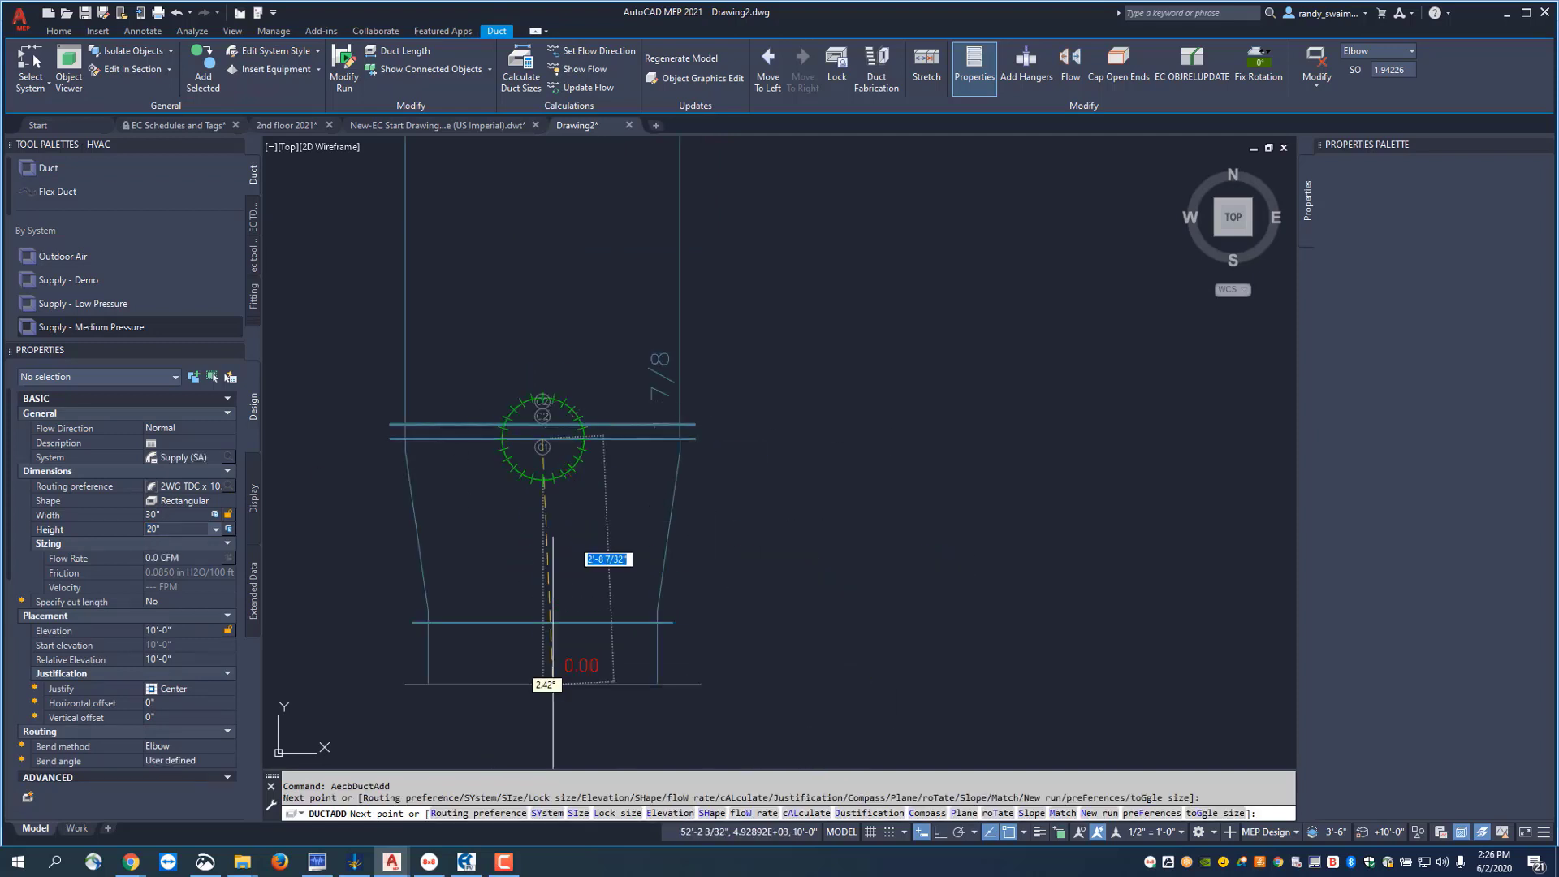
left_click(524, 733)
right_click(525, 733)
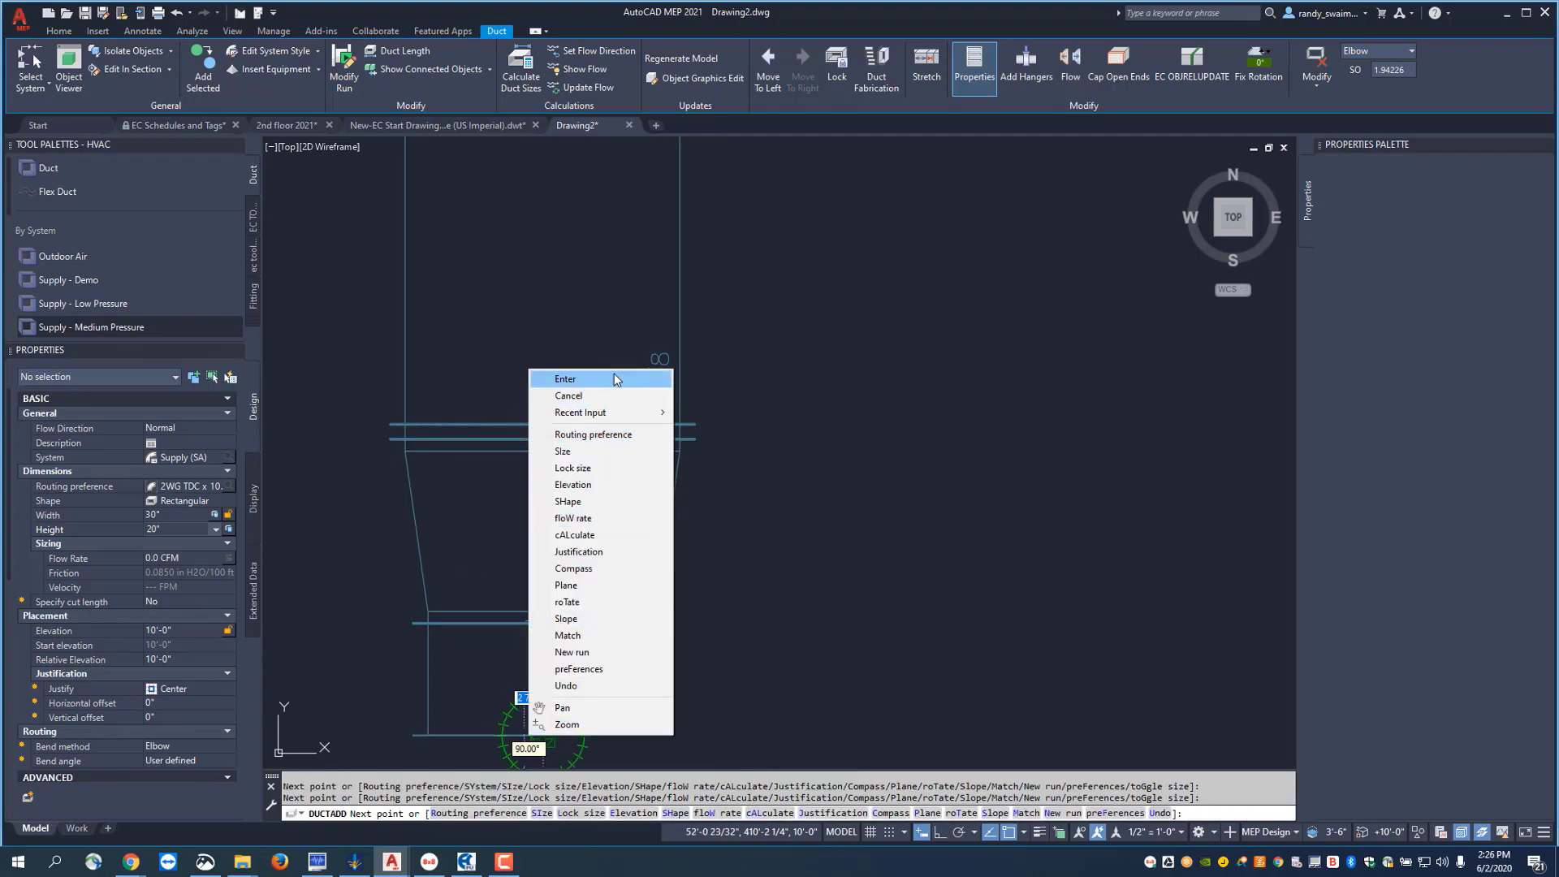
Finish the downward 30x20 duct run
left_click(578, 379)
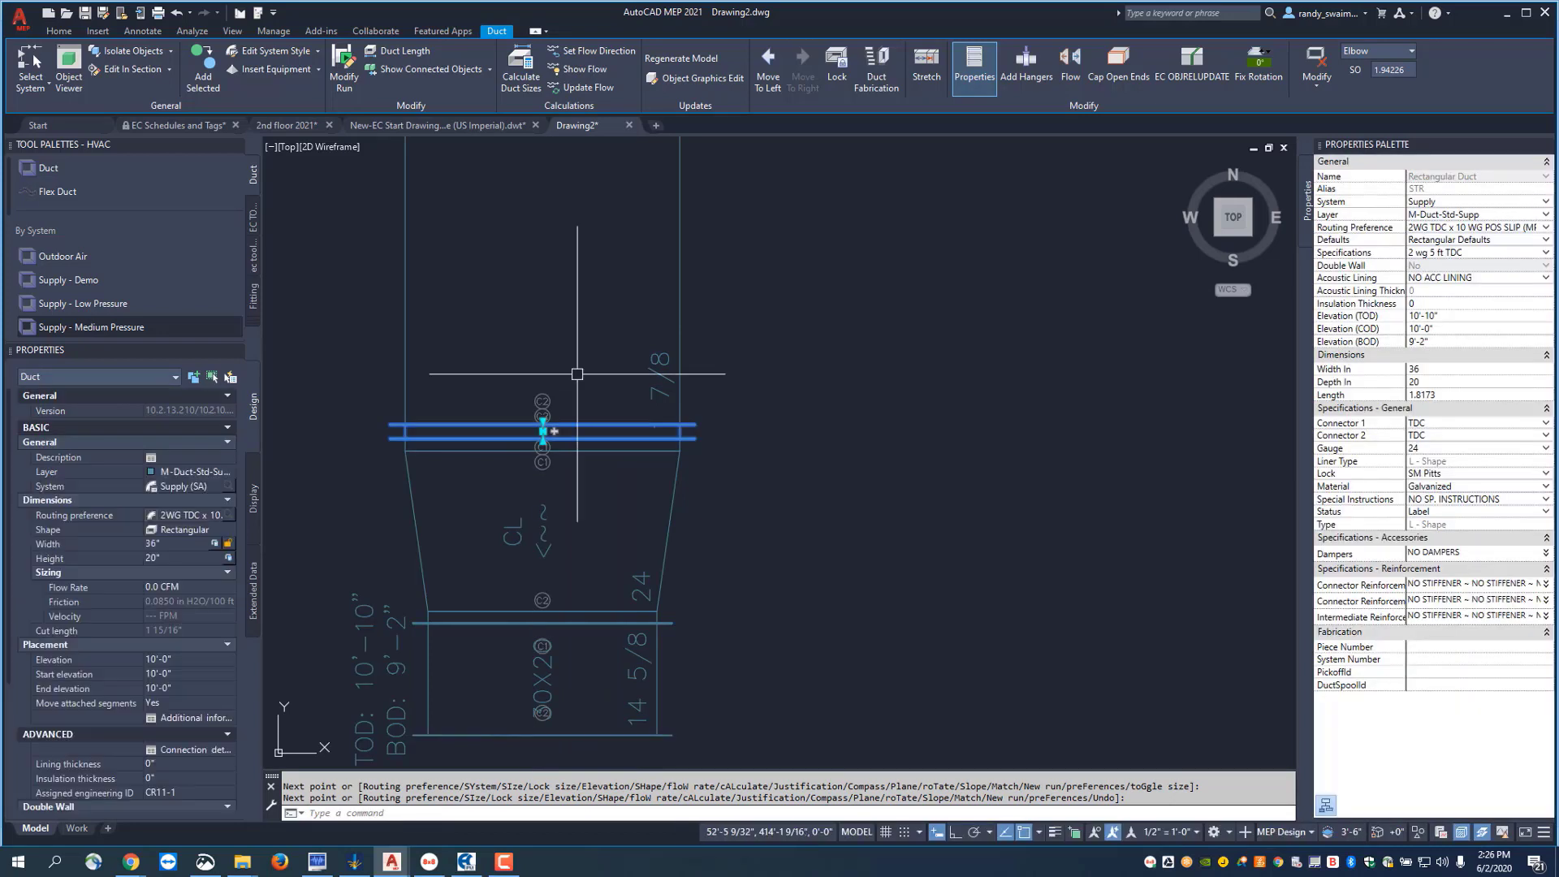
middle_click_drag(812, 531, 883, 477)
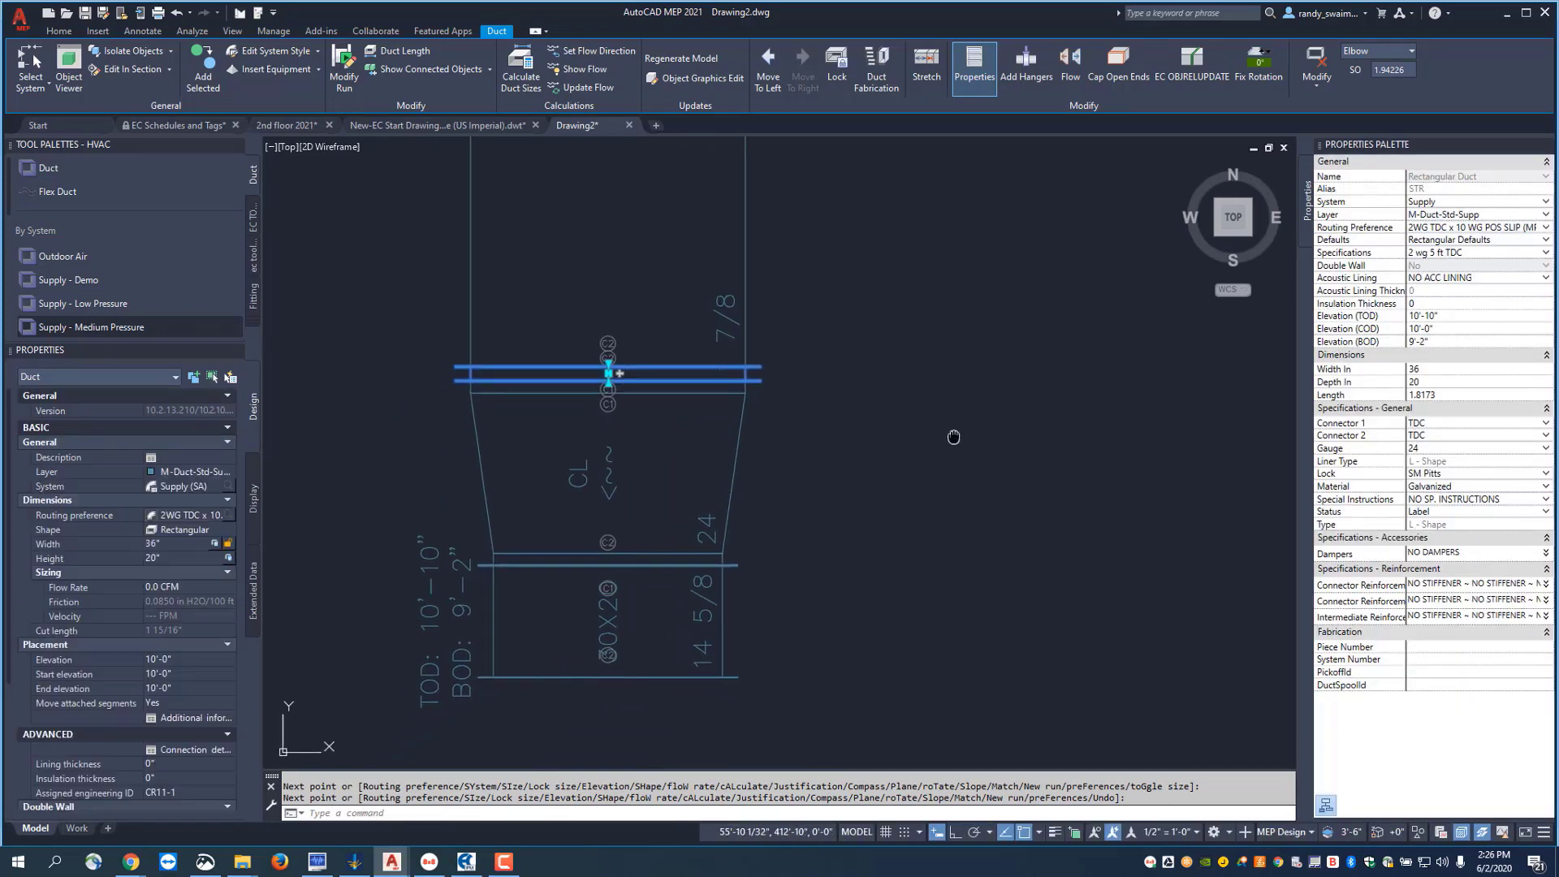
scroll(845, 388, "up", 4)
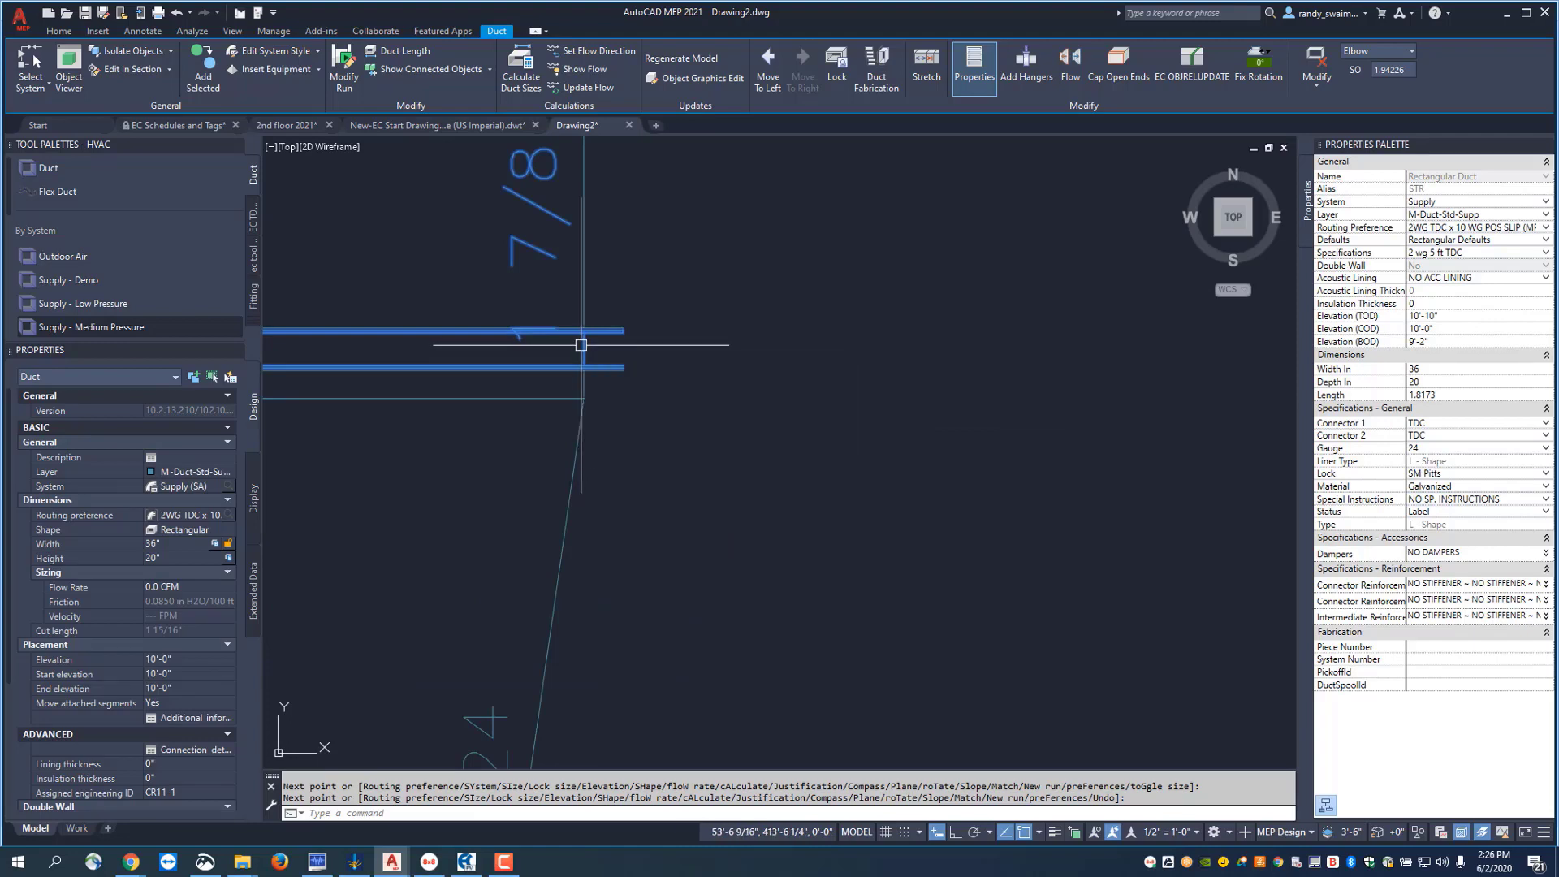
key("Return")
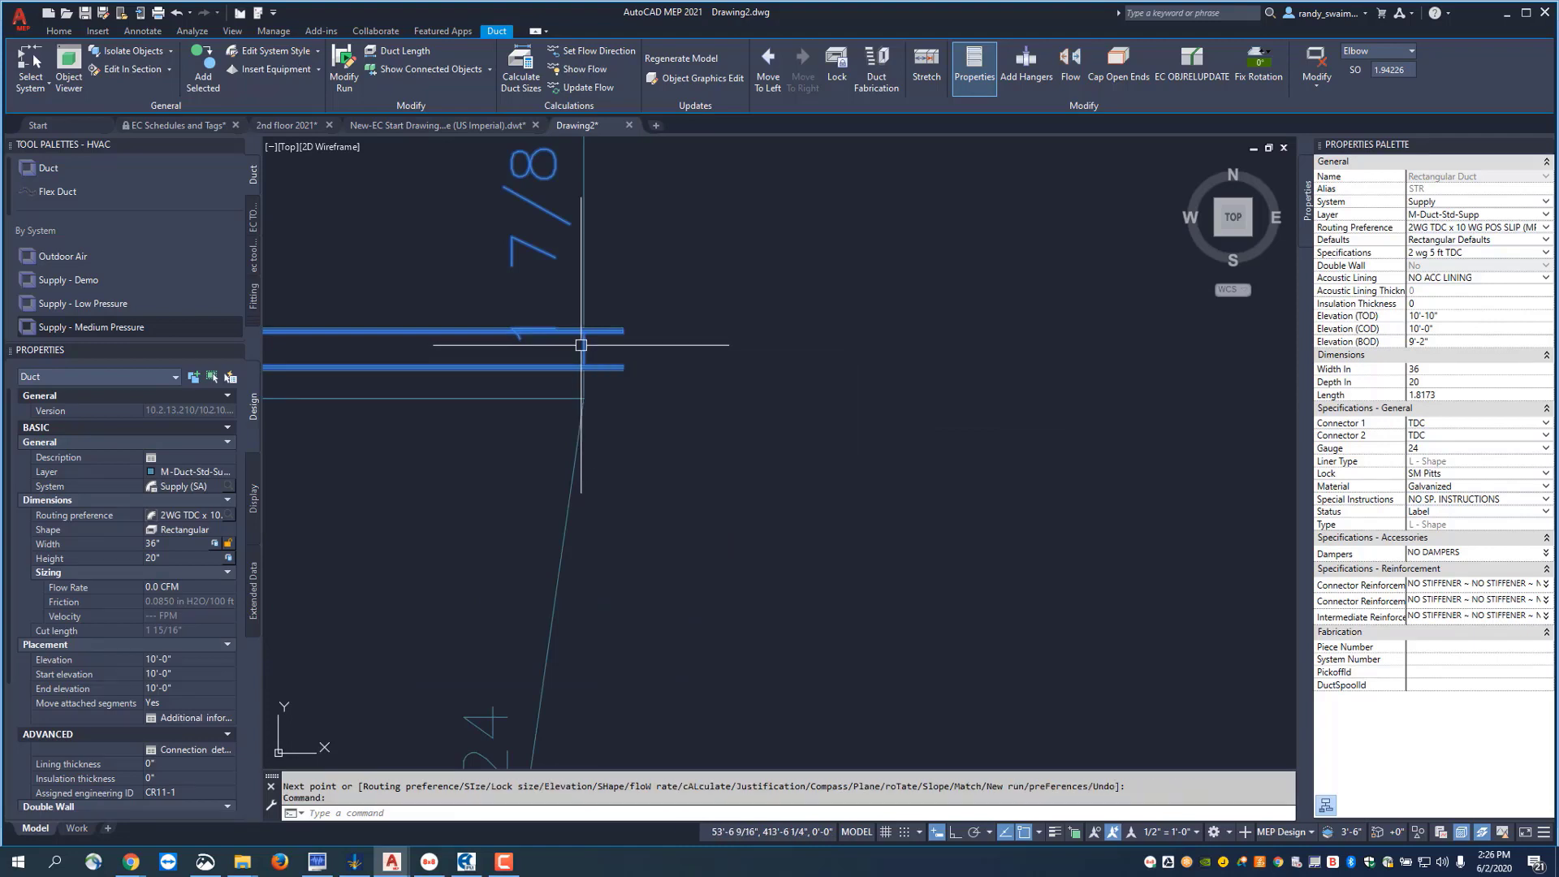
Keep the transition's length at 1.94226 with zero offset, and center the view on it
left_click(1399, 51)
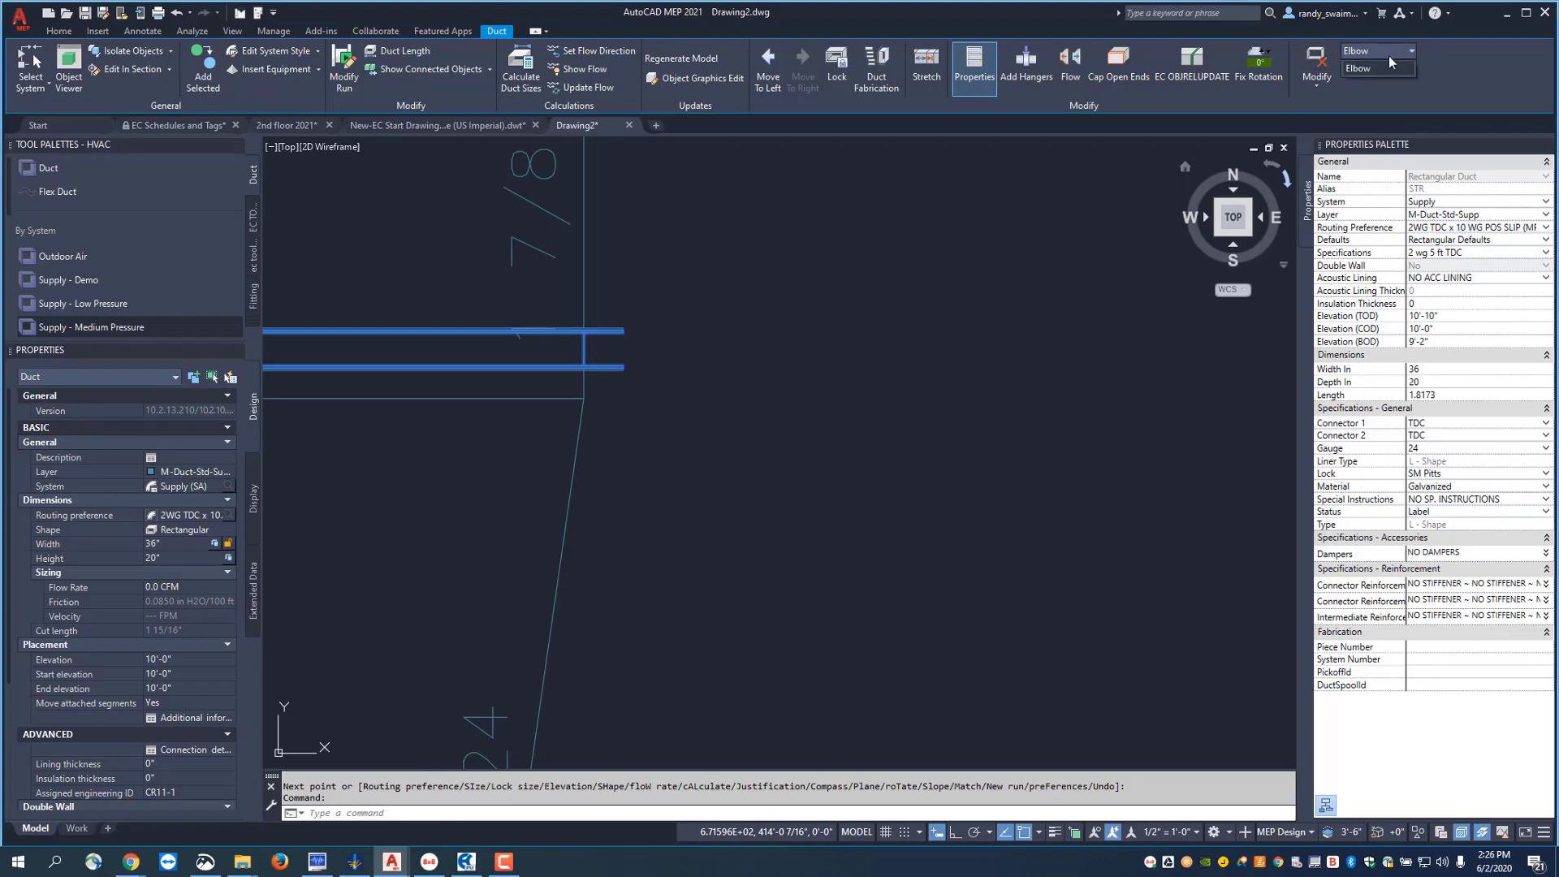
key("Escape")
key("Escape")
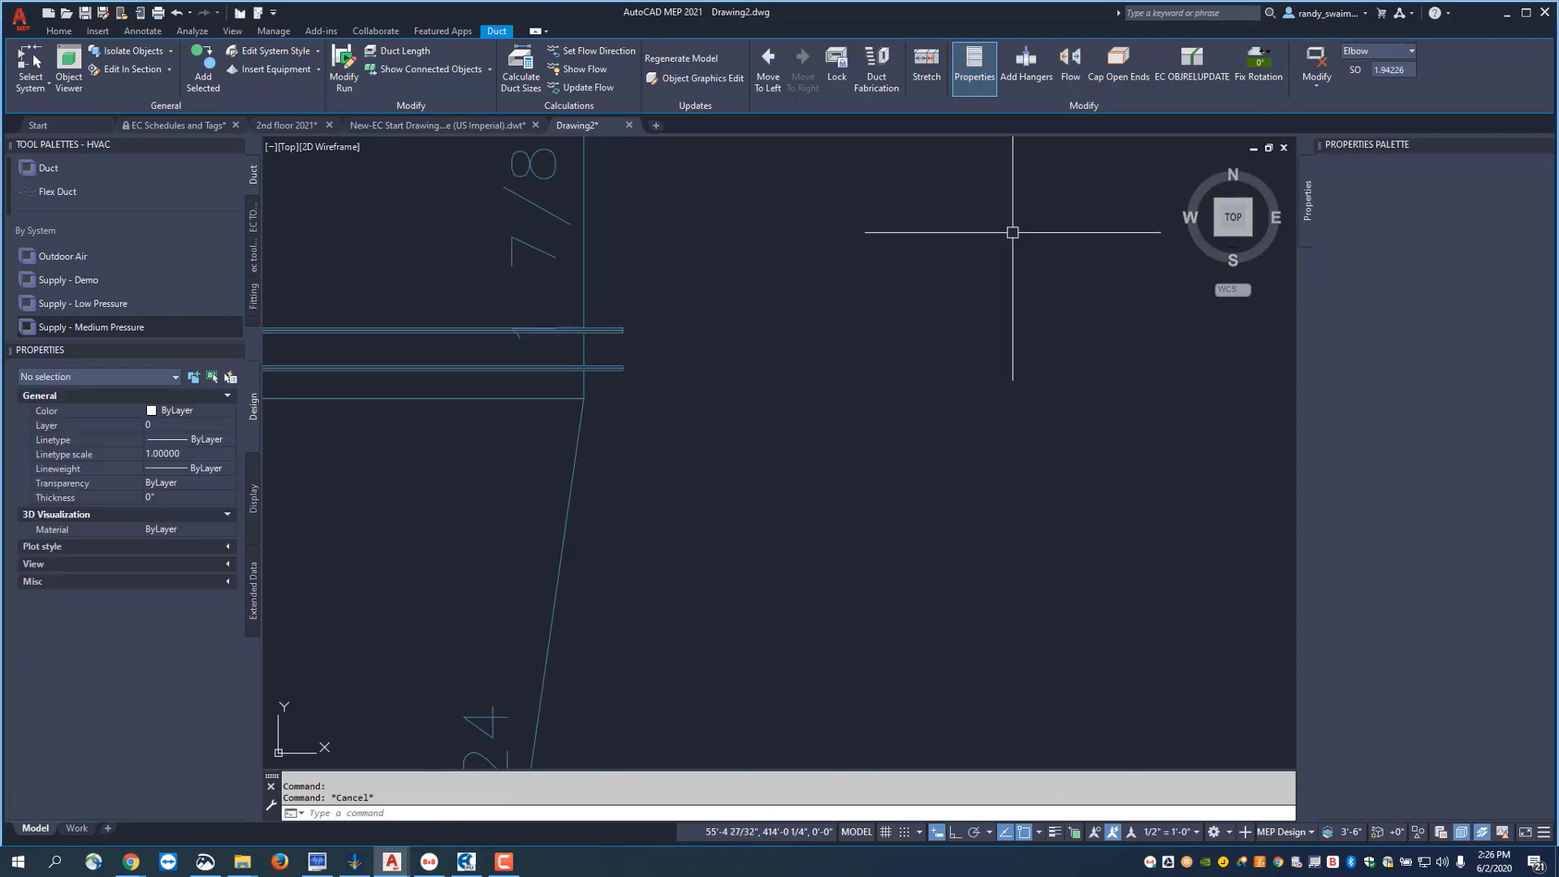
left_click(578, 342)
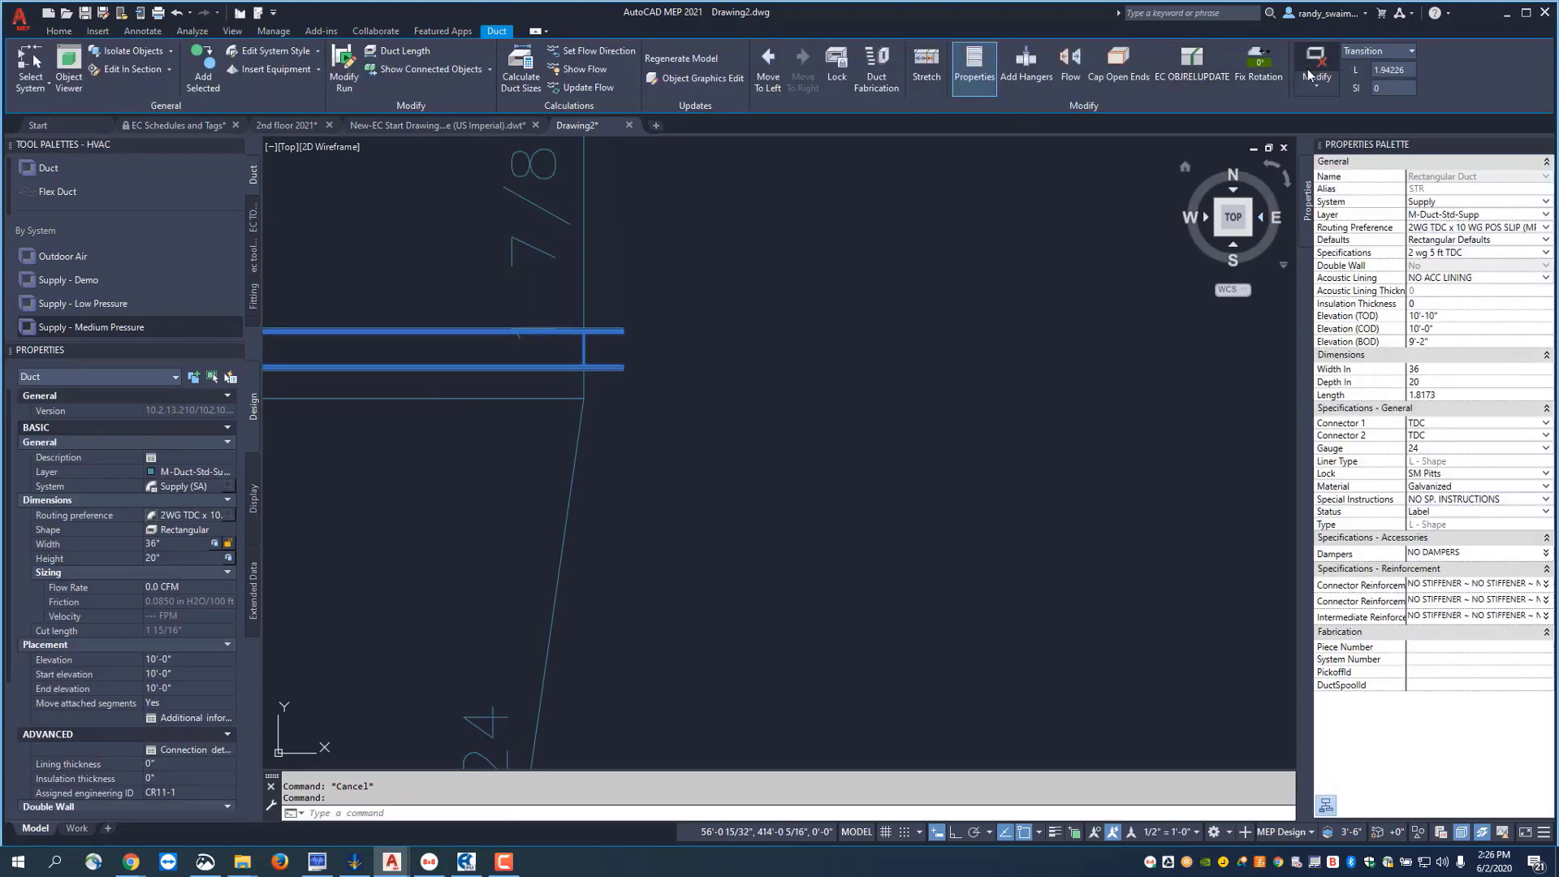
left_click(1315, 65)
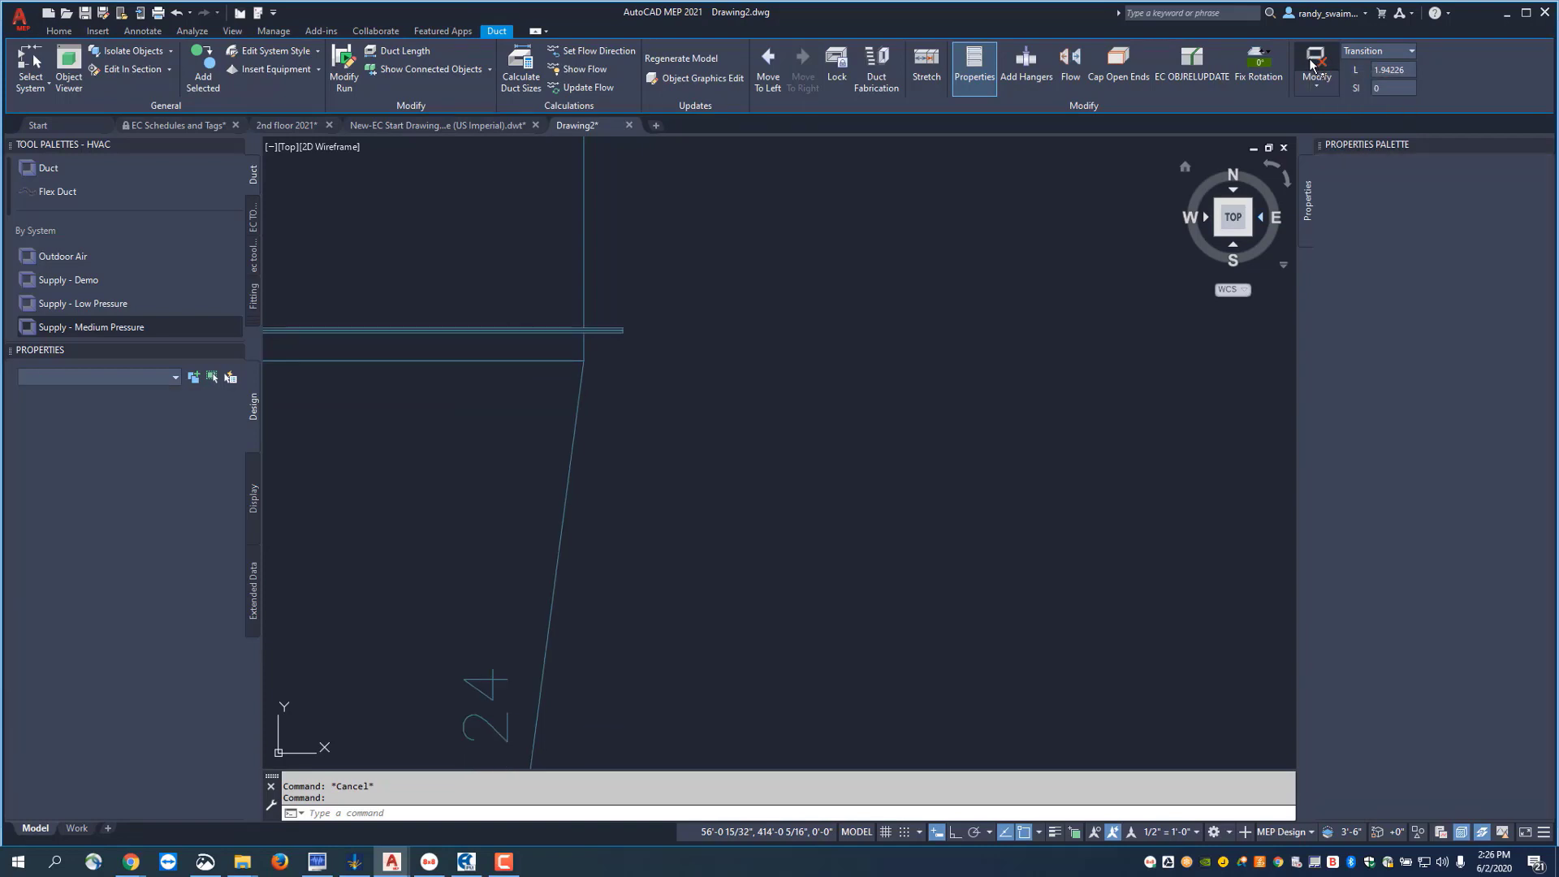
scroll(853, 552, "up", 5)
middle_click_drag(833, 593, 933, 477)
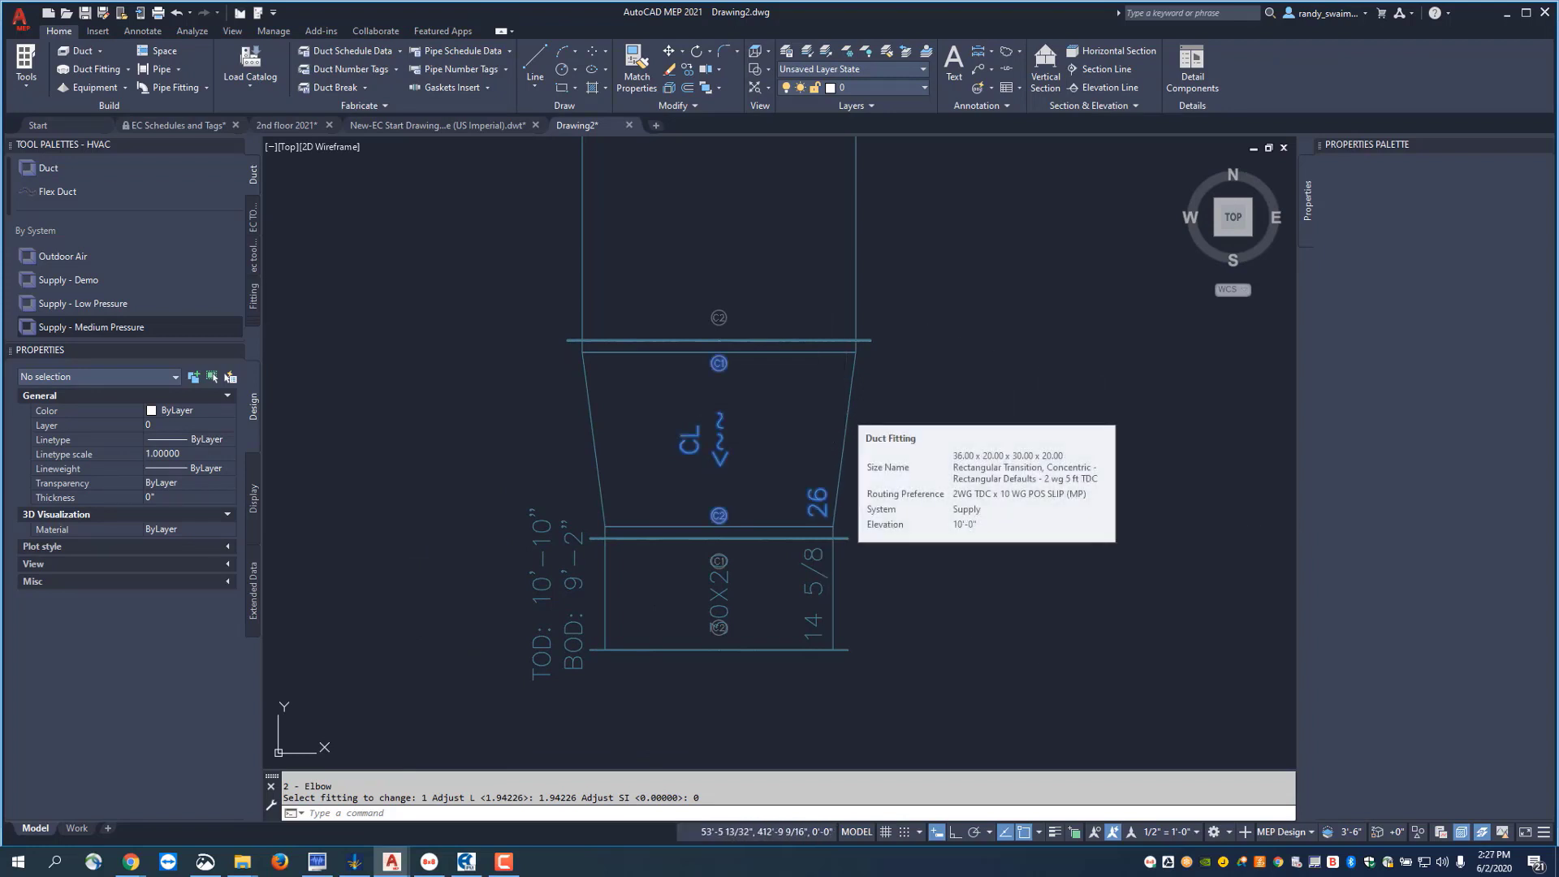
Set the transition's Right Set to 0, leaving Left Set at 6
left_click(845, 412)
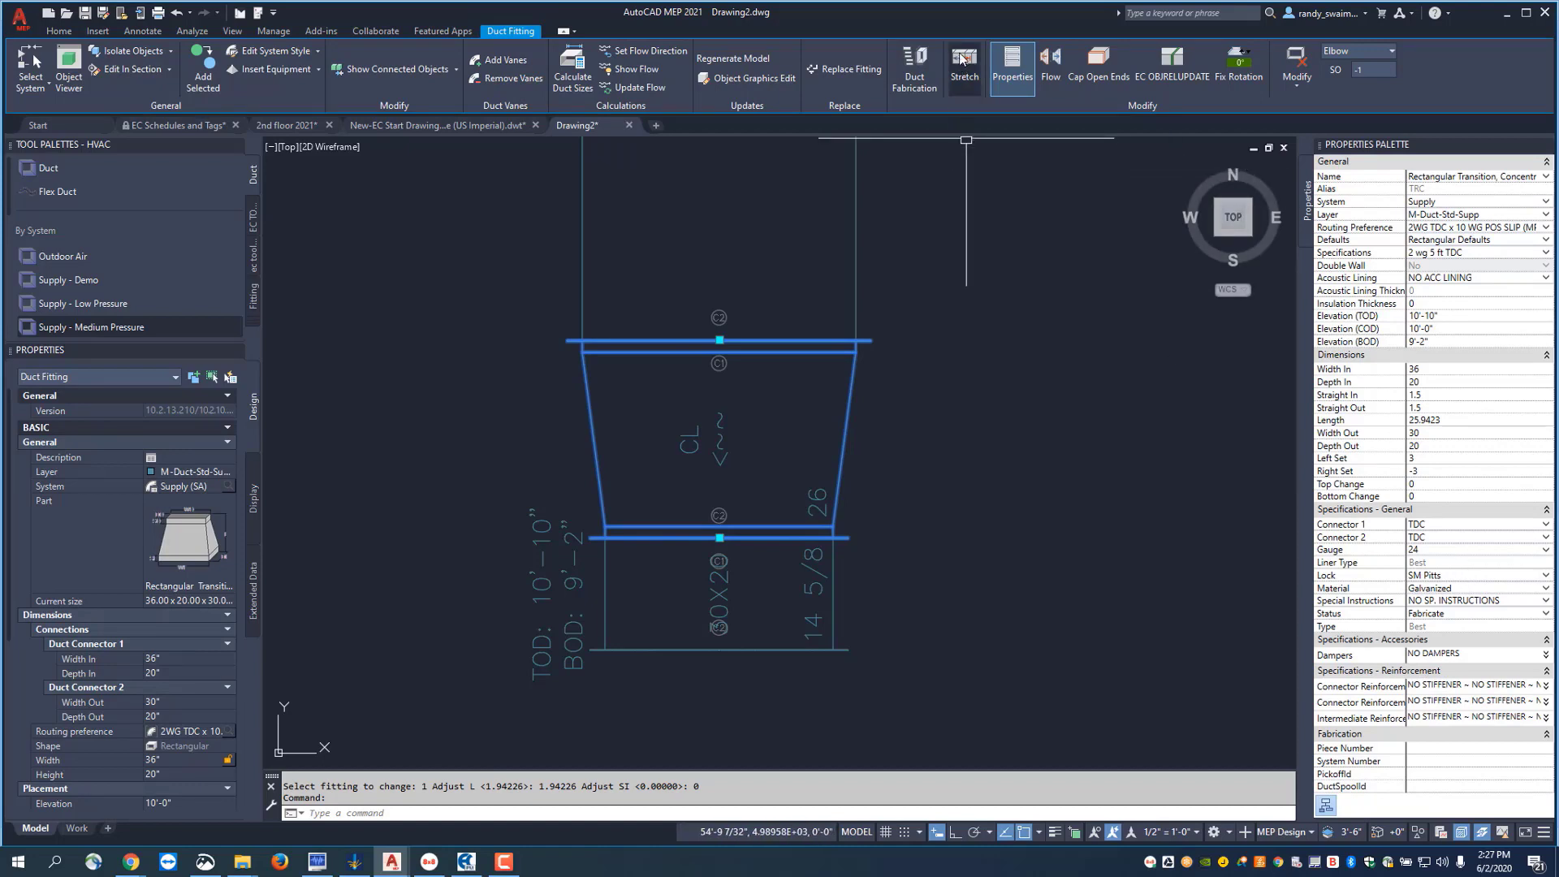
left_click(1421, 471)
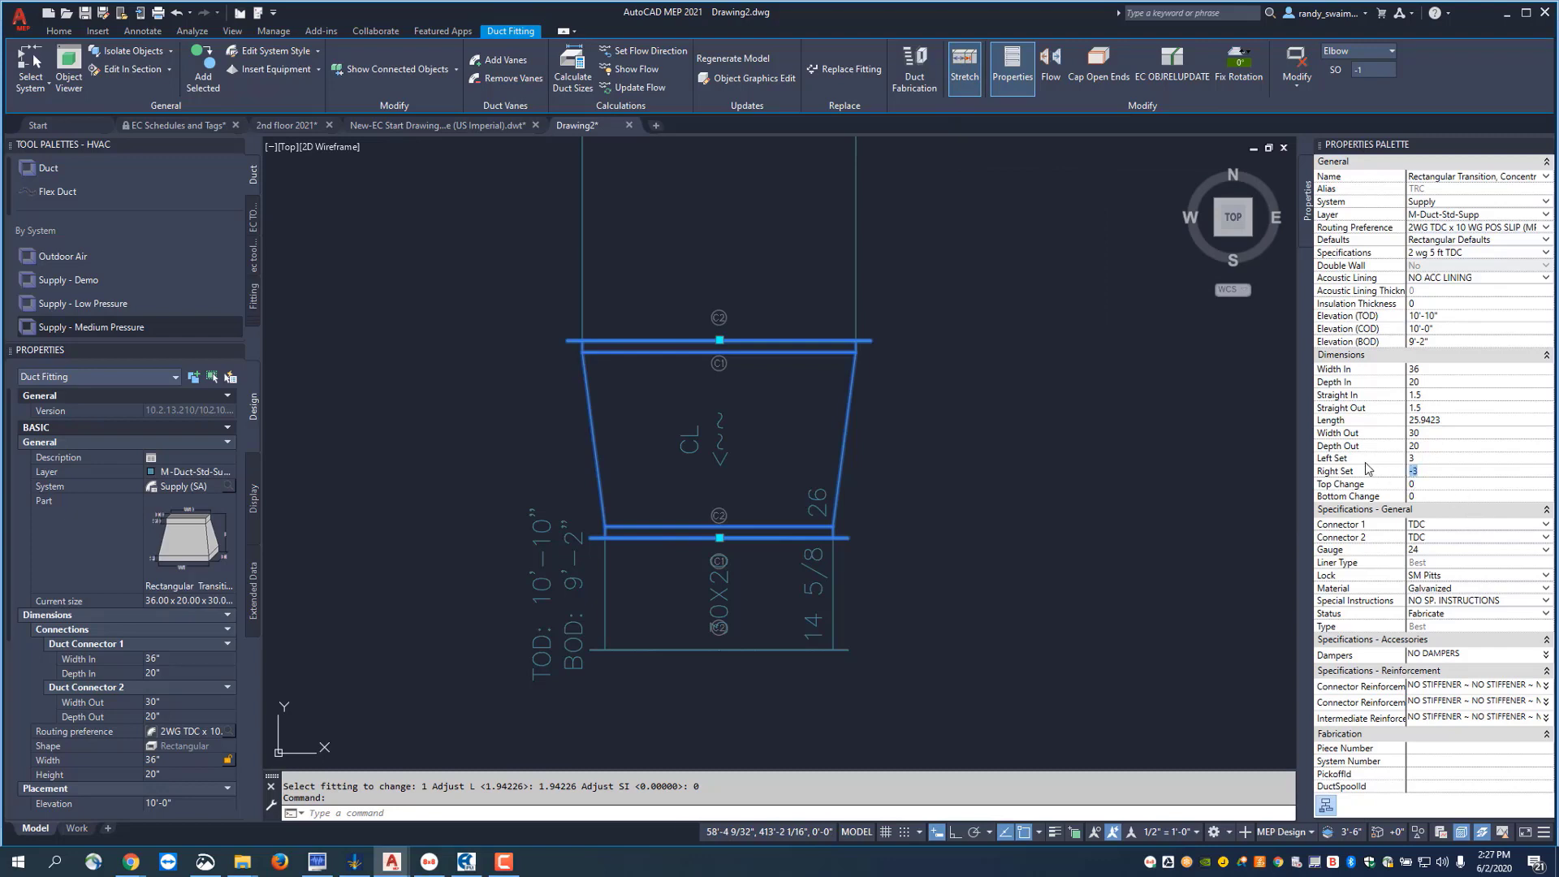
key("Tab")
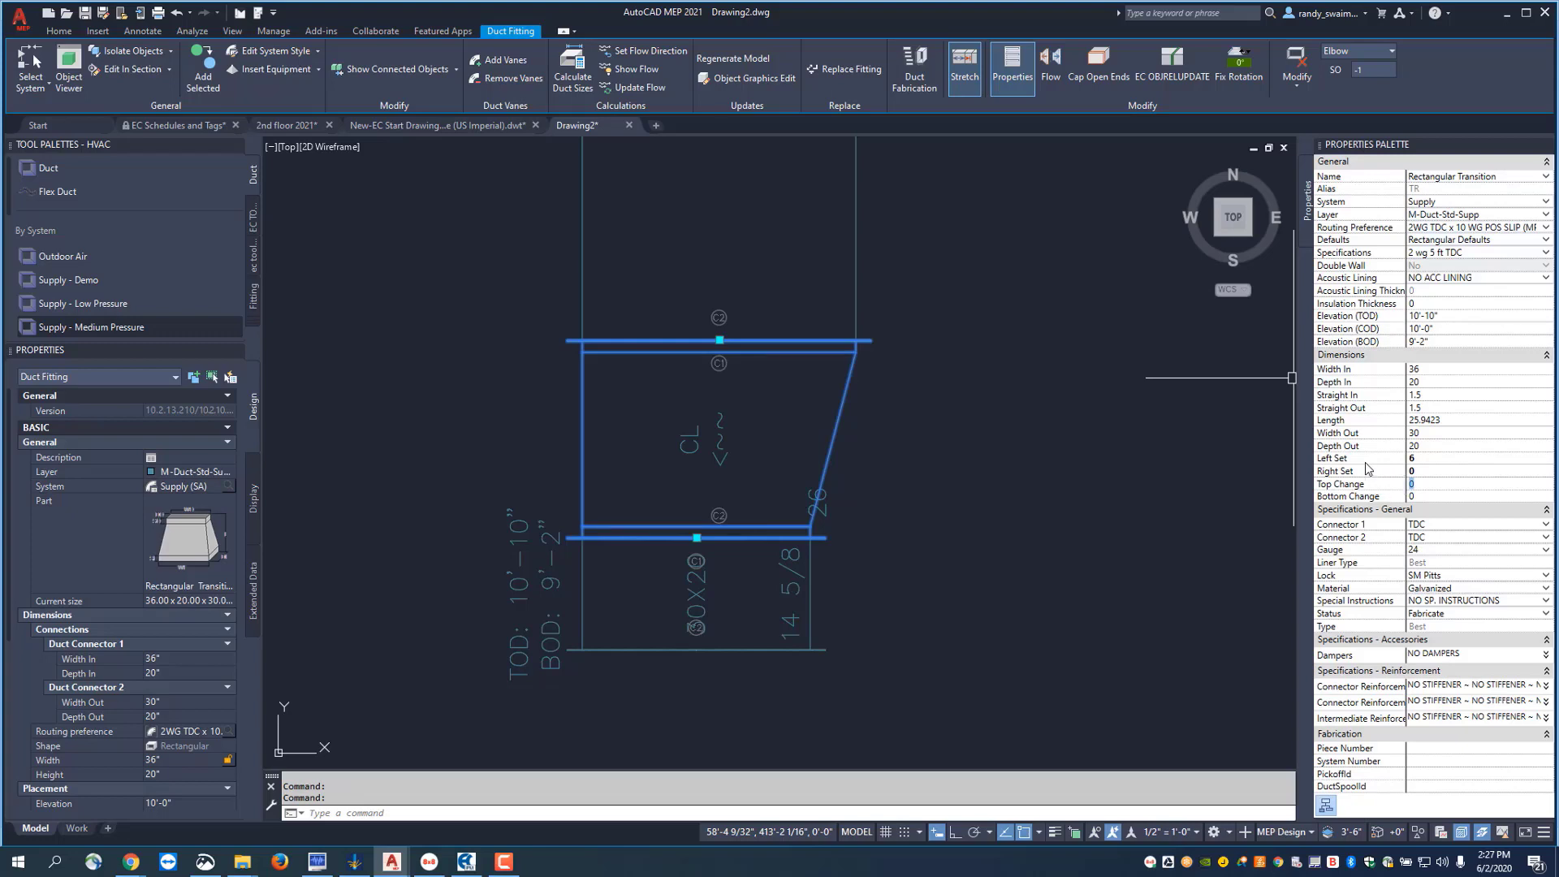
Stretch the 30x20 duct's bottom end downward until its length reads 36 5/8
scroll(1088, 506, "down", 3)
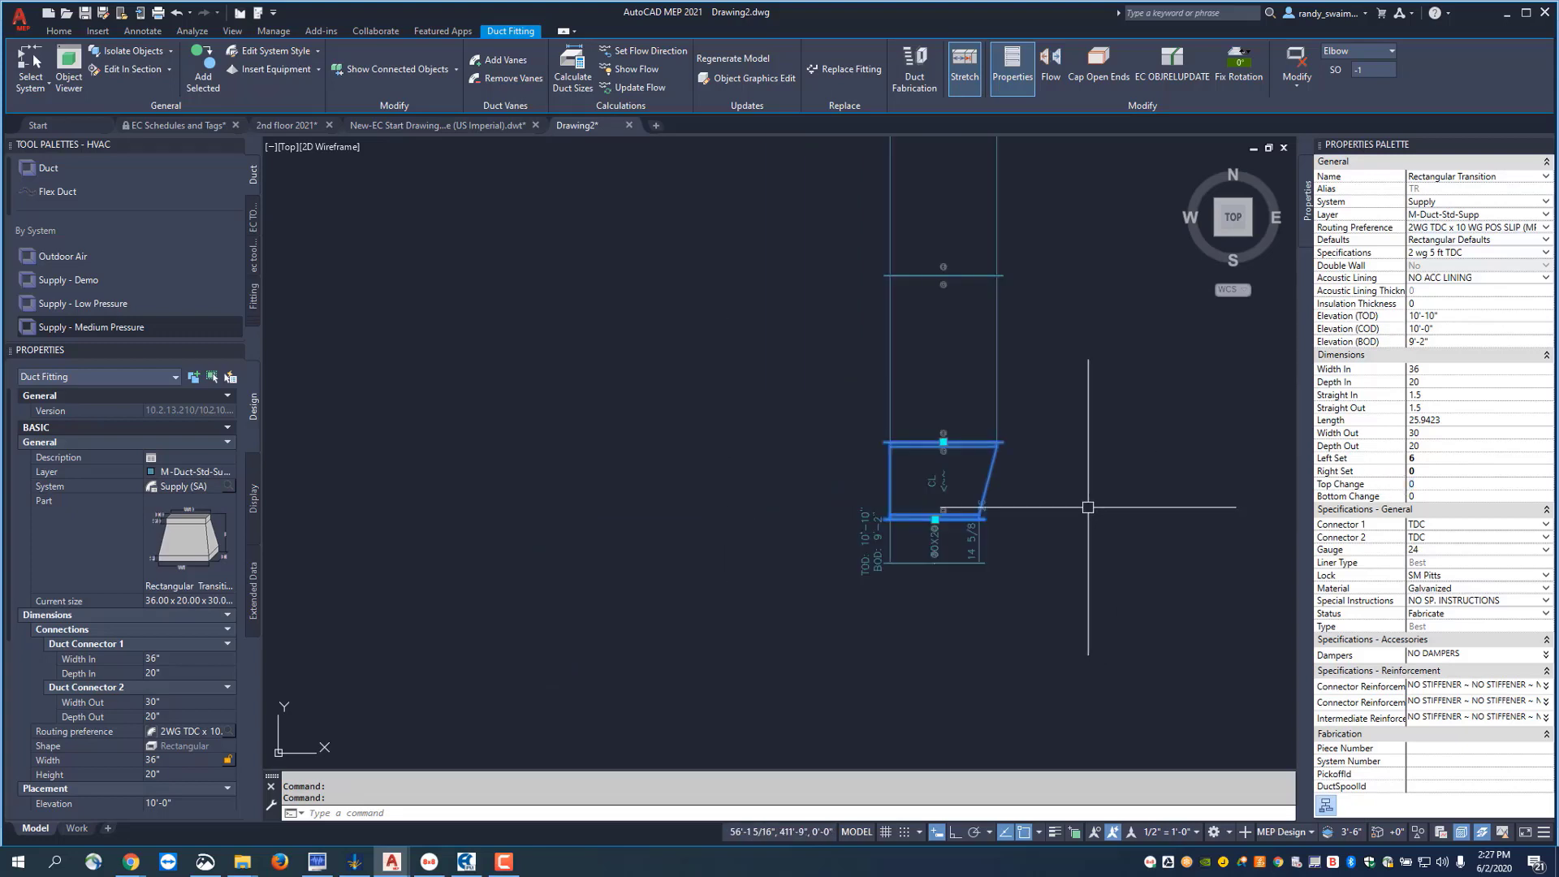
key("Escape")
key("Escape")
middle_click_drag(1015, 577, 886, 484)
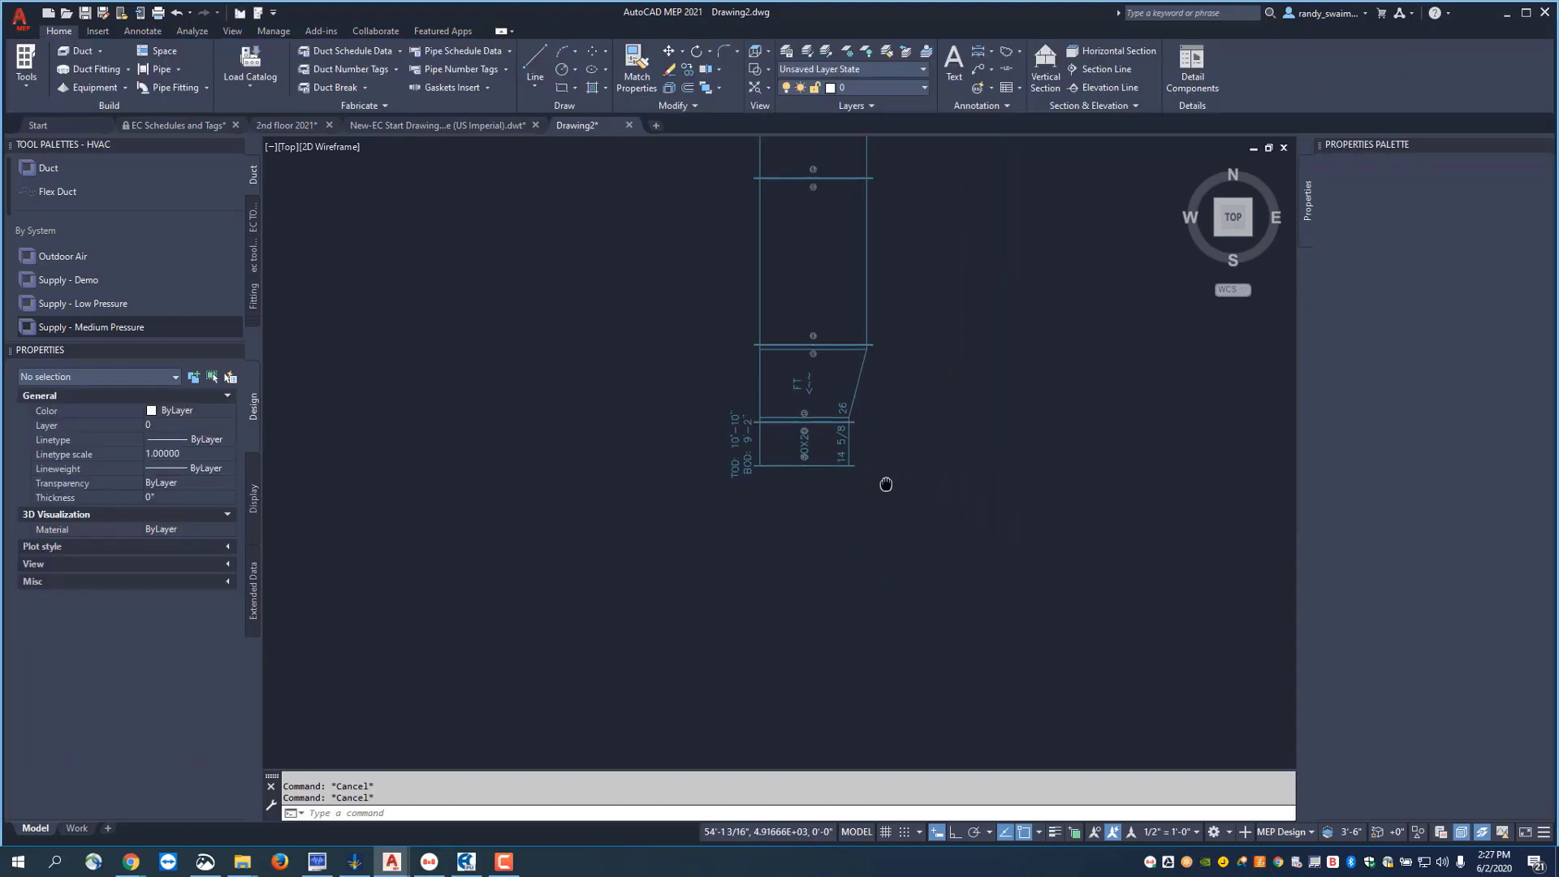
left_click(828, 465)
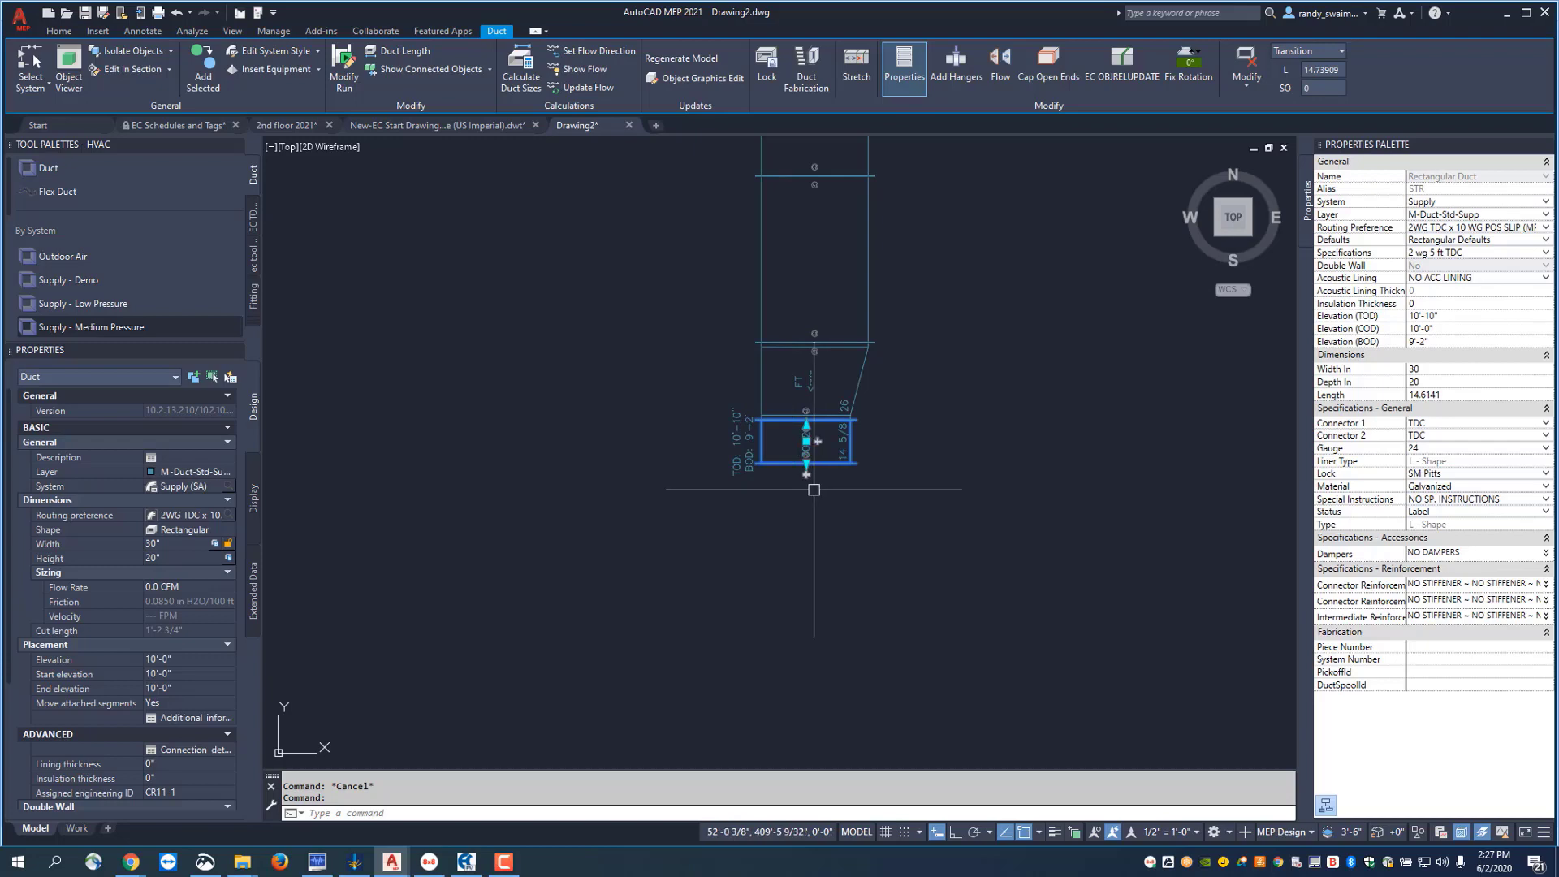
scroll(813, 489, "up", 4)
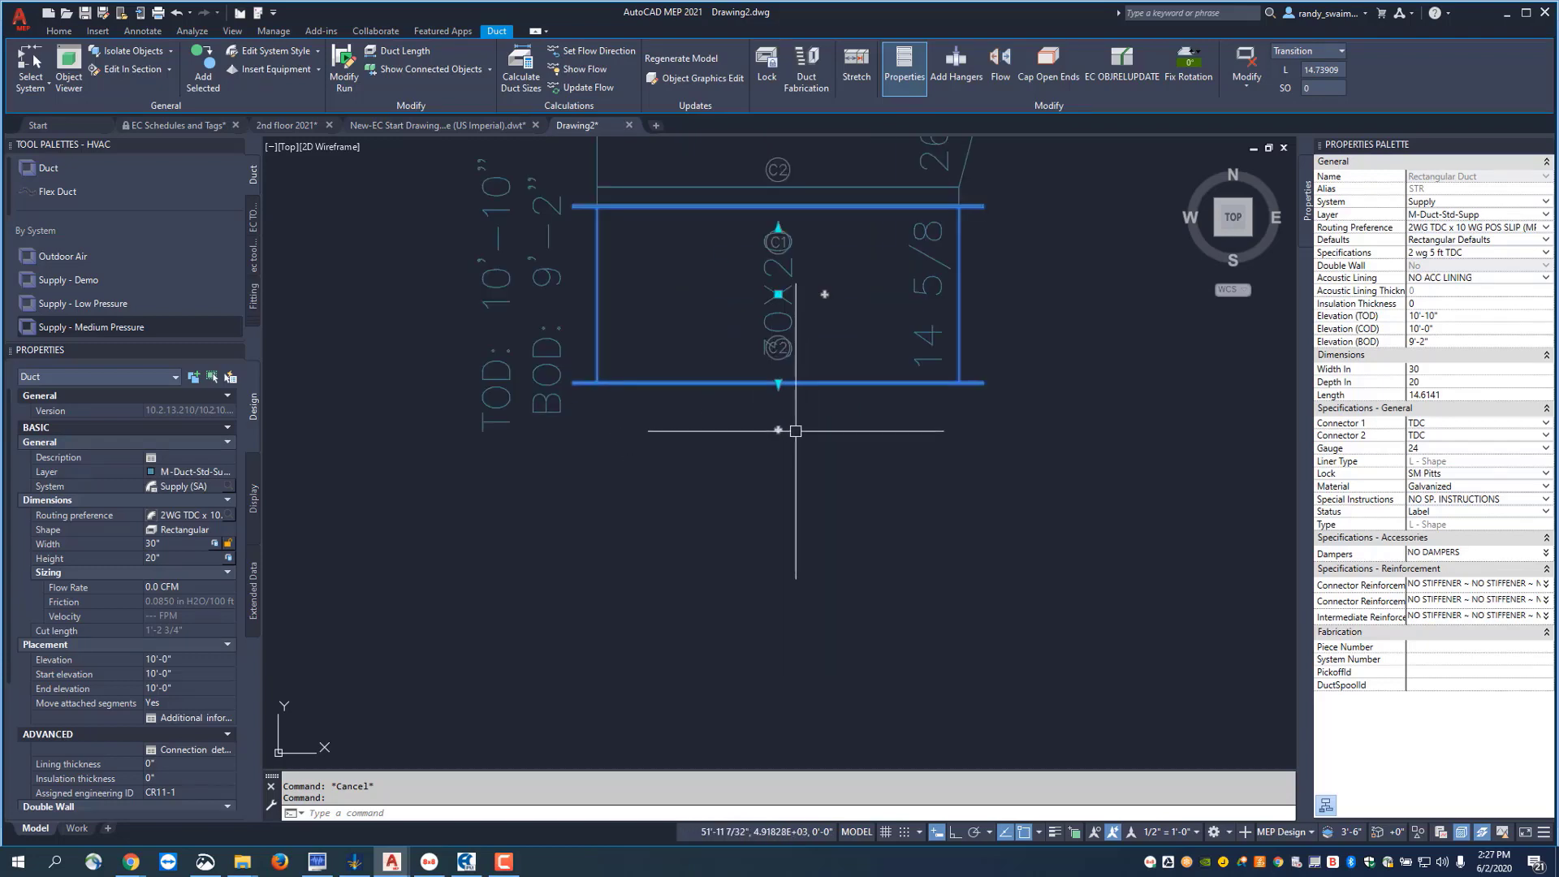
mouse_move(778, 429)
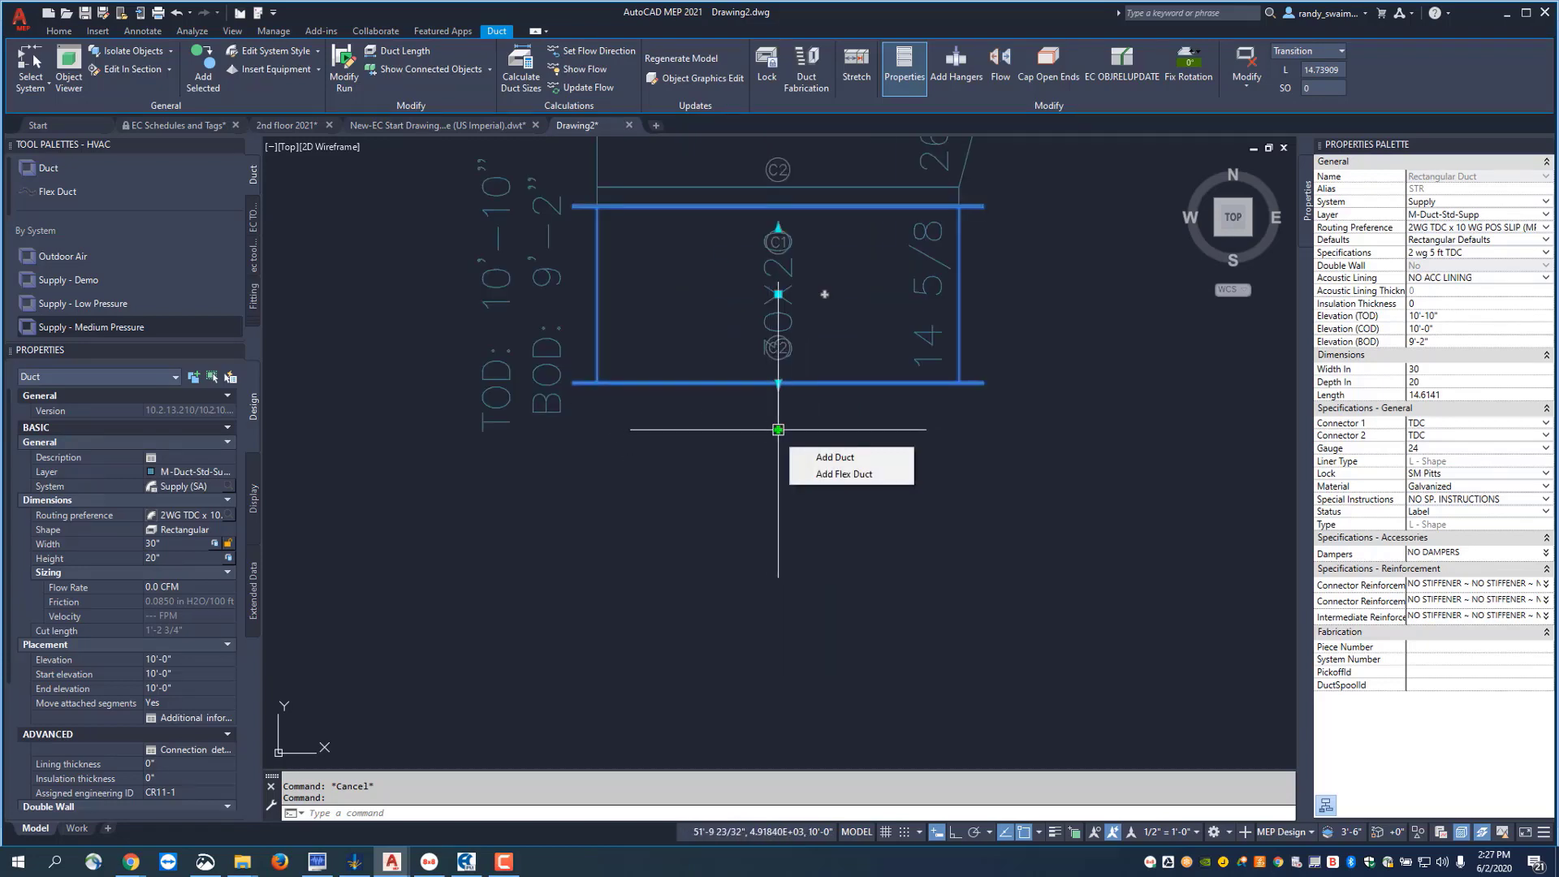
left_click(778, 383)
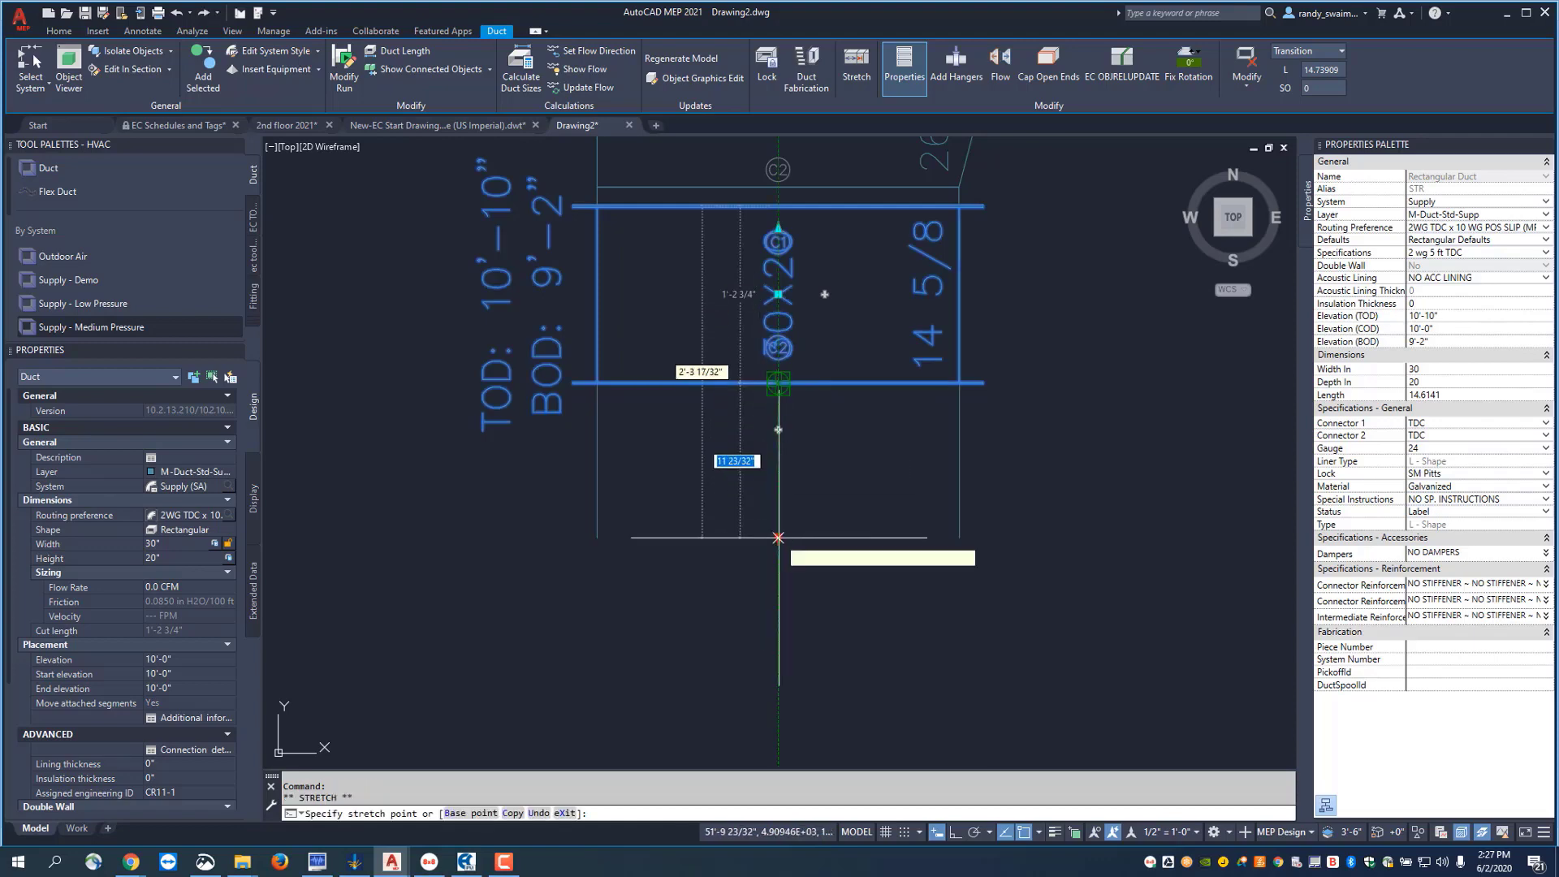
left_click(778, 648)
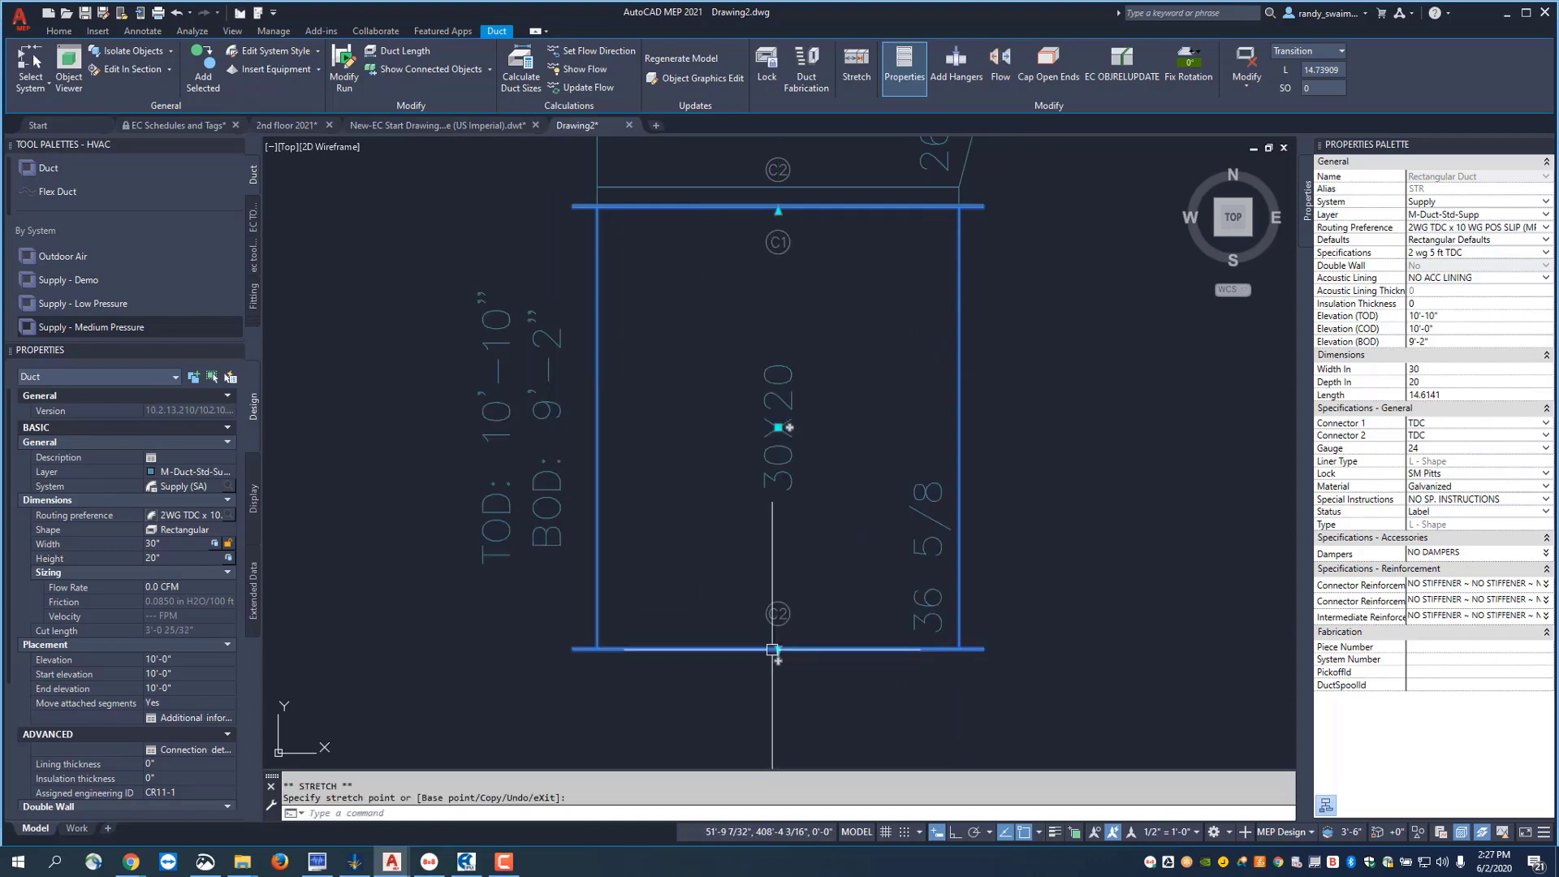
Start a branch duct off the main riser, accepting the smaller branch size
key("Escape")
key("Escape")
scroll(1117, 508, "down", 4)
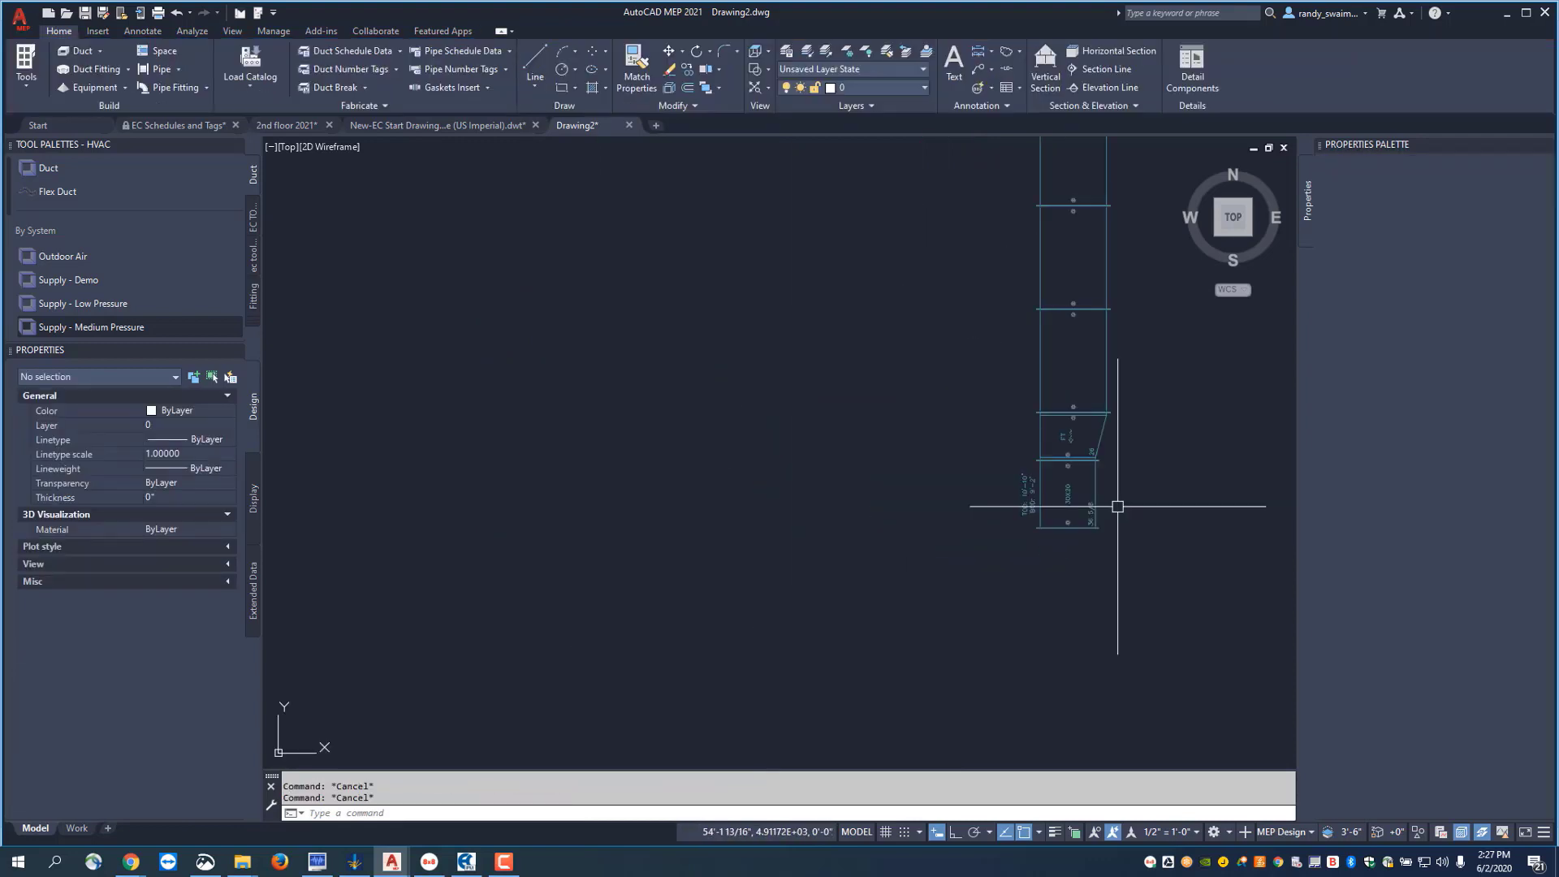
middle_click_drag(1117, 508, 737, 591)
scroll(737, 591, "down", 3)
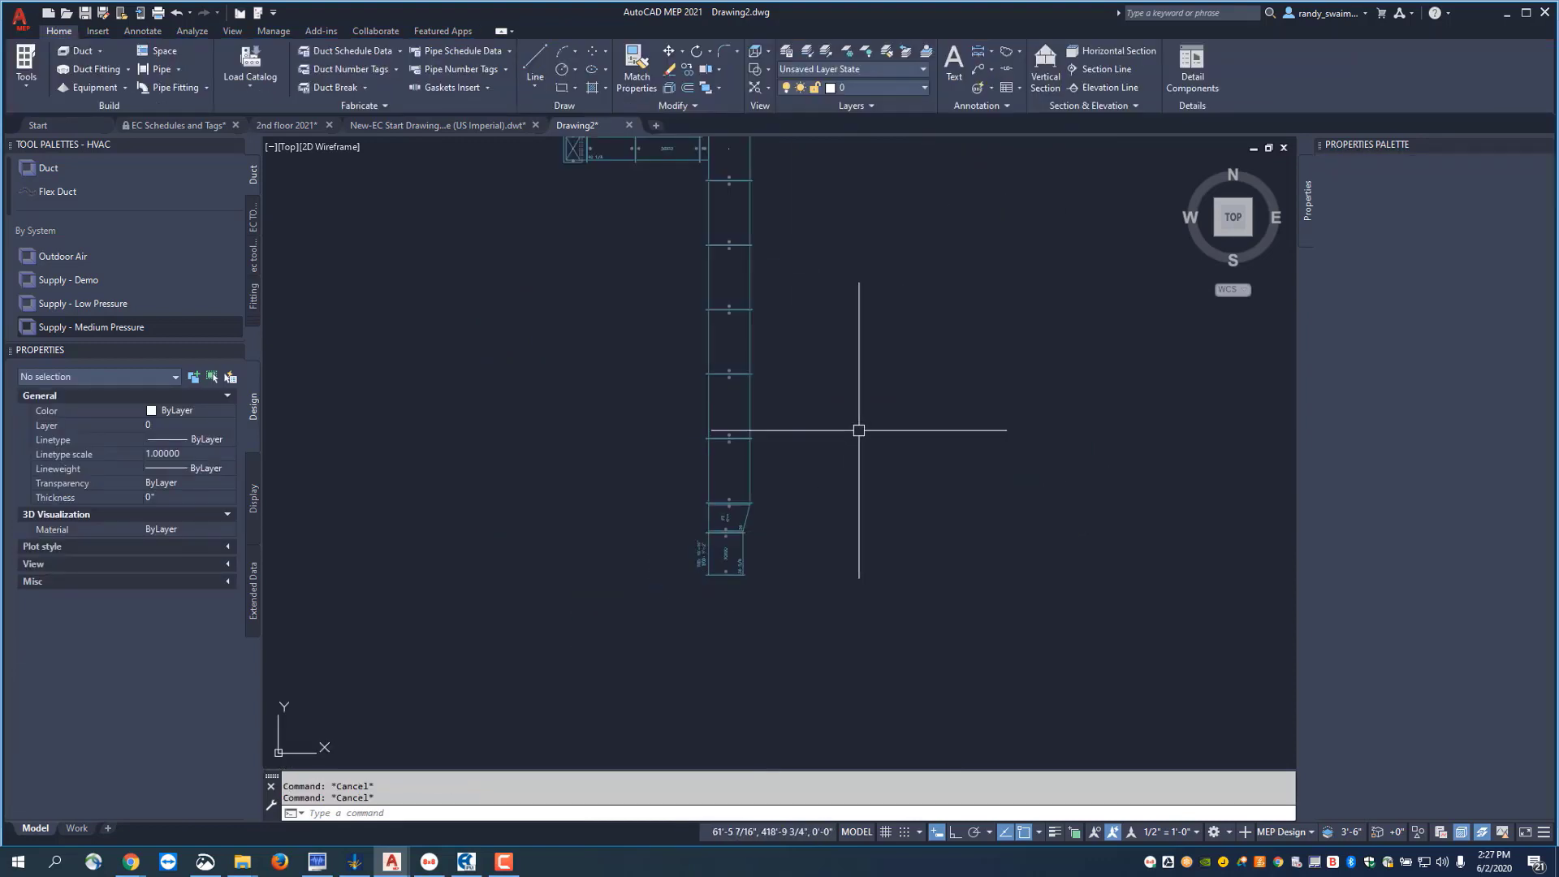
middle_click_drag(856, 431, 876, 549)
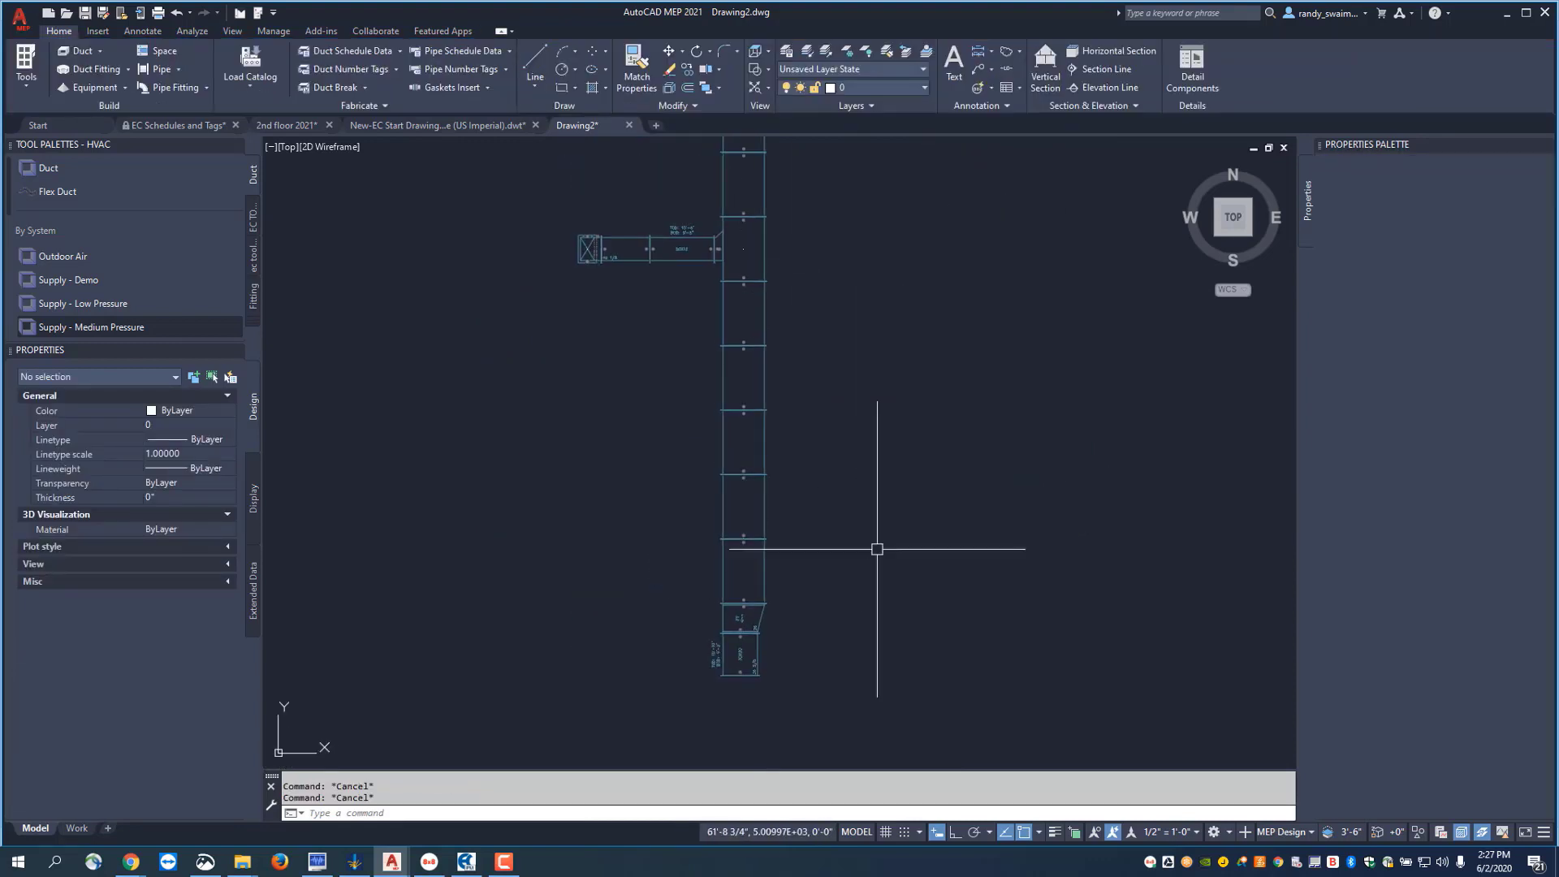
left_click(767, 429)
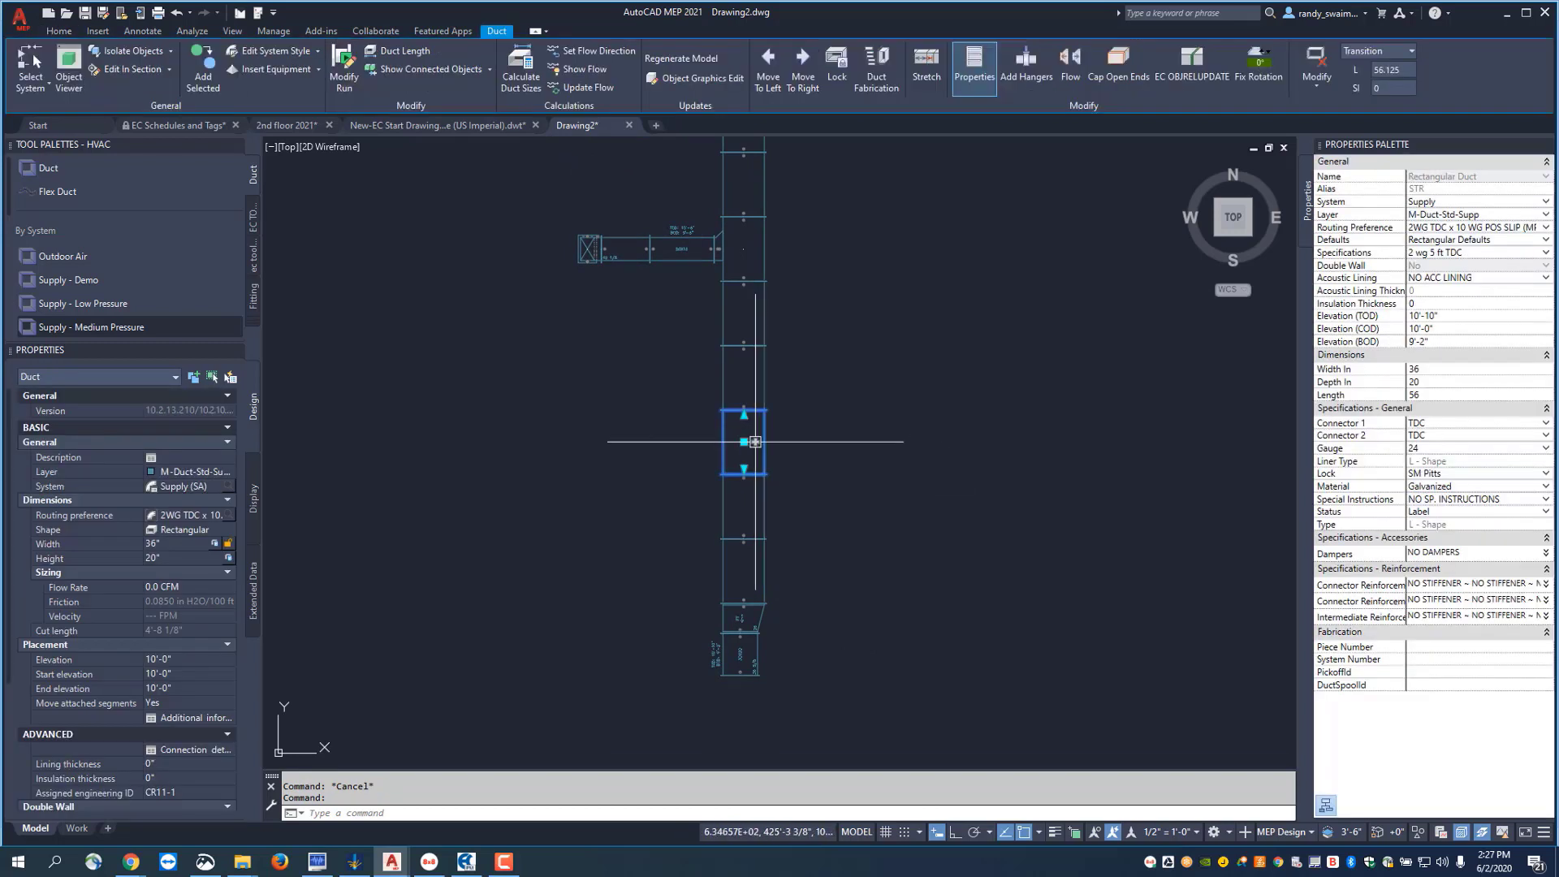
left_click(756, 442)
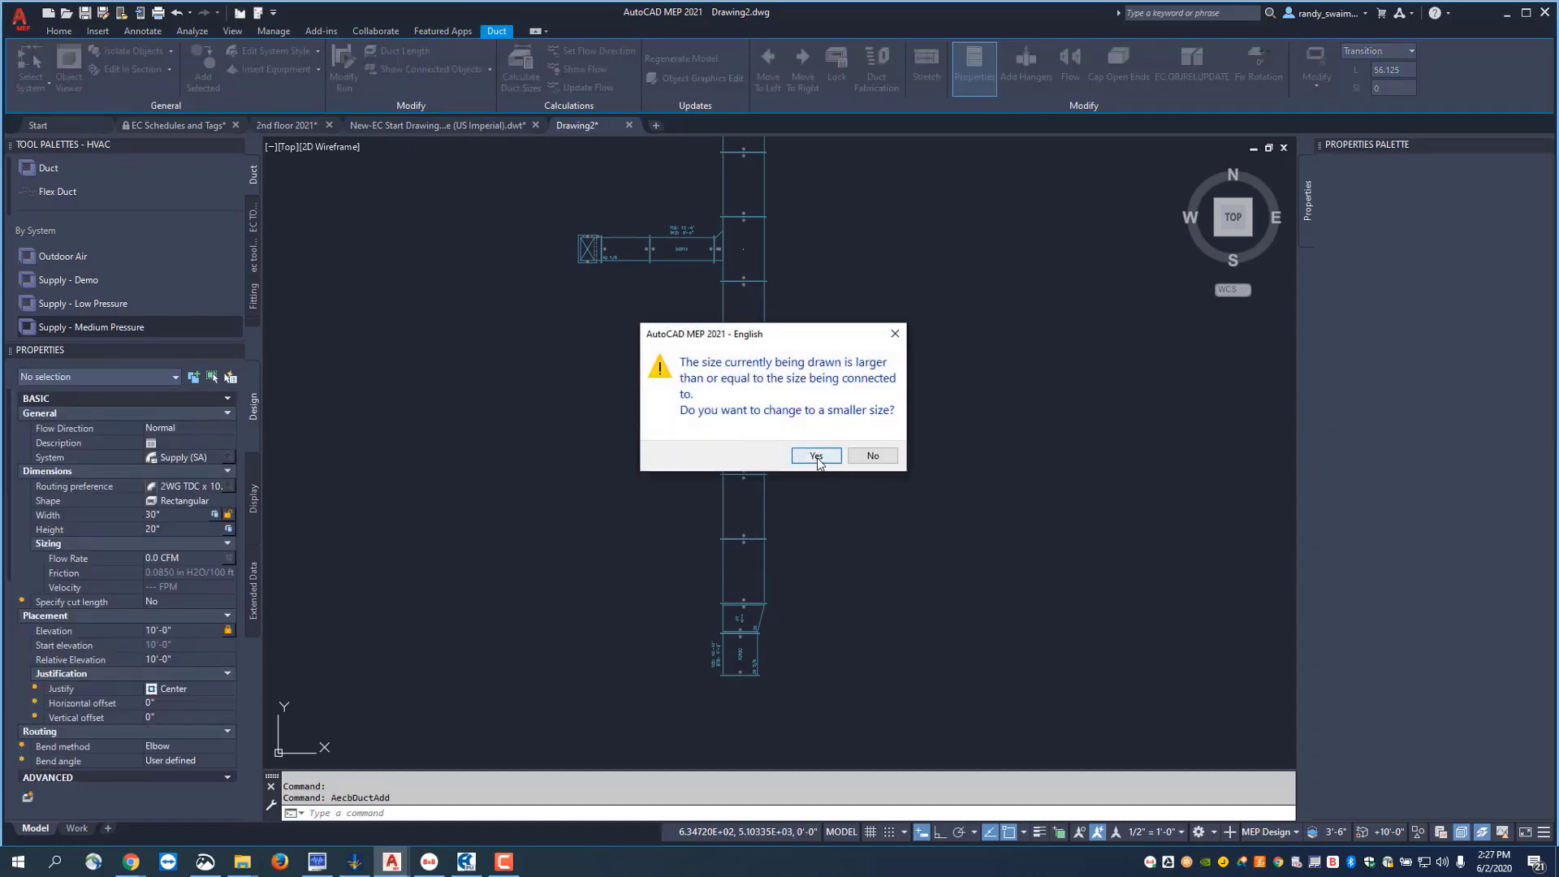
left_click(815, 456)
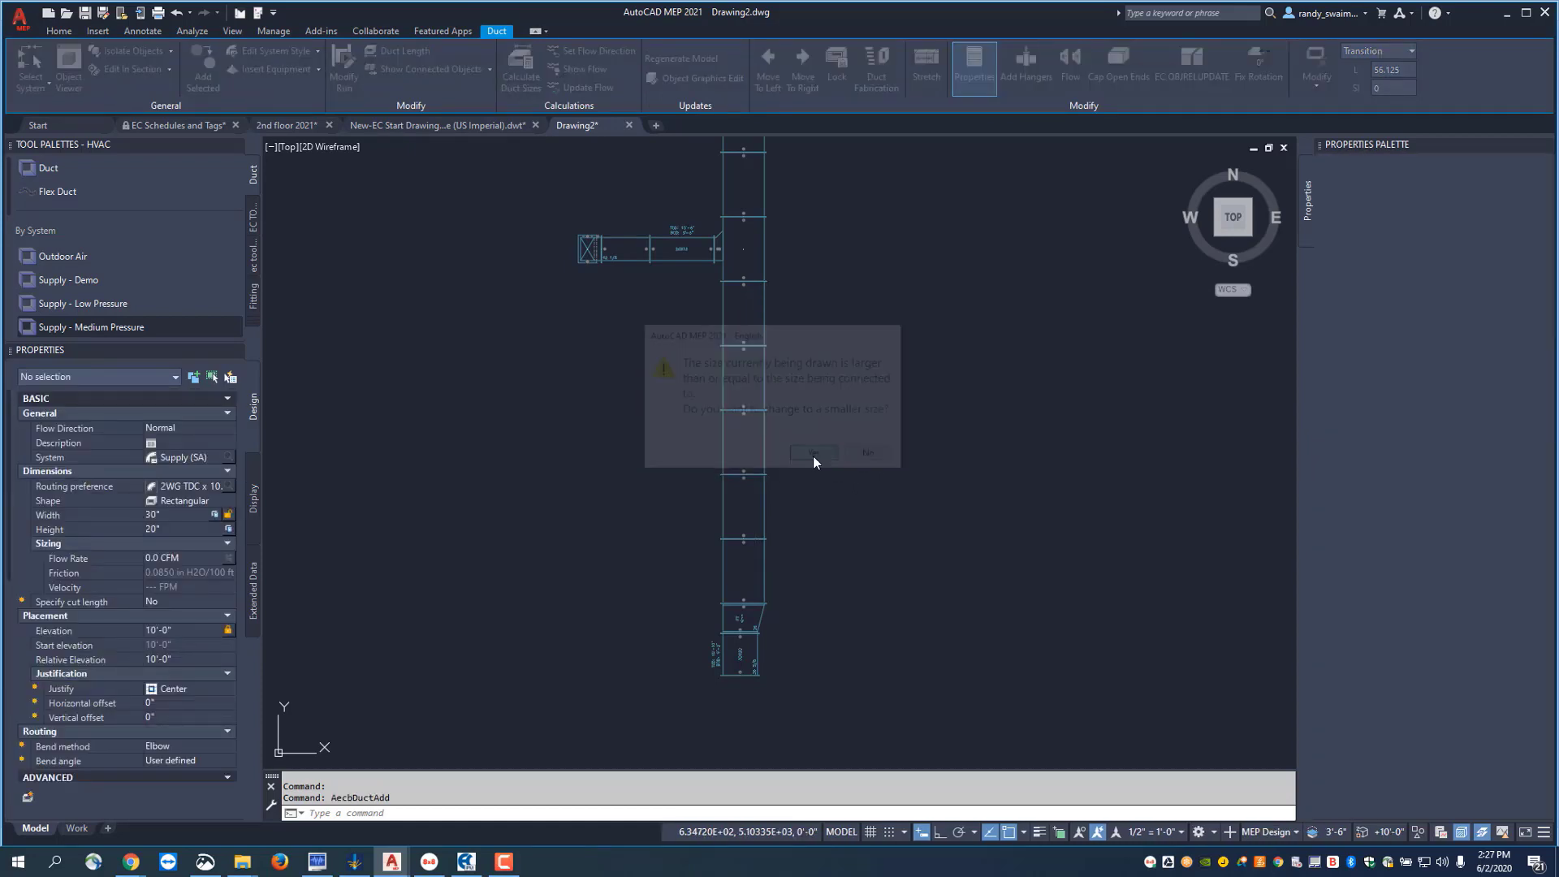
Size the branch 18 wide by 10 high at elevation 144 (12'-0")
left_click(161, 515)
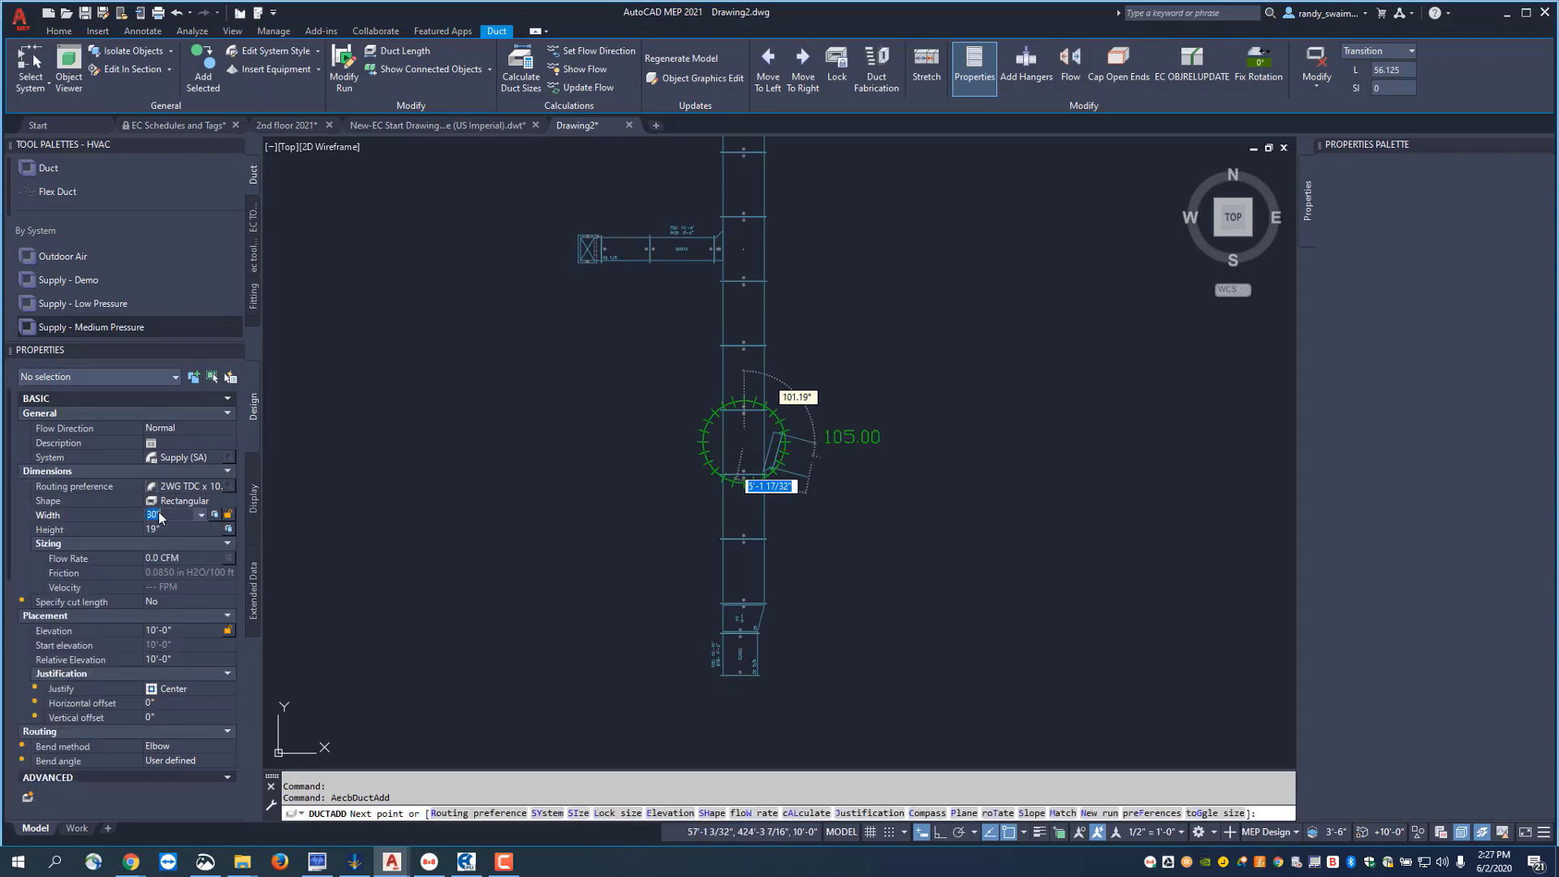
type("18")
key("Tab")
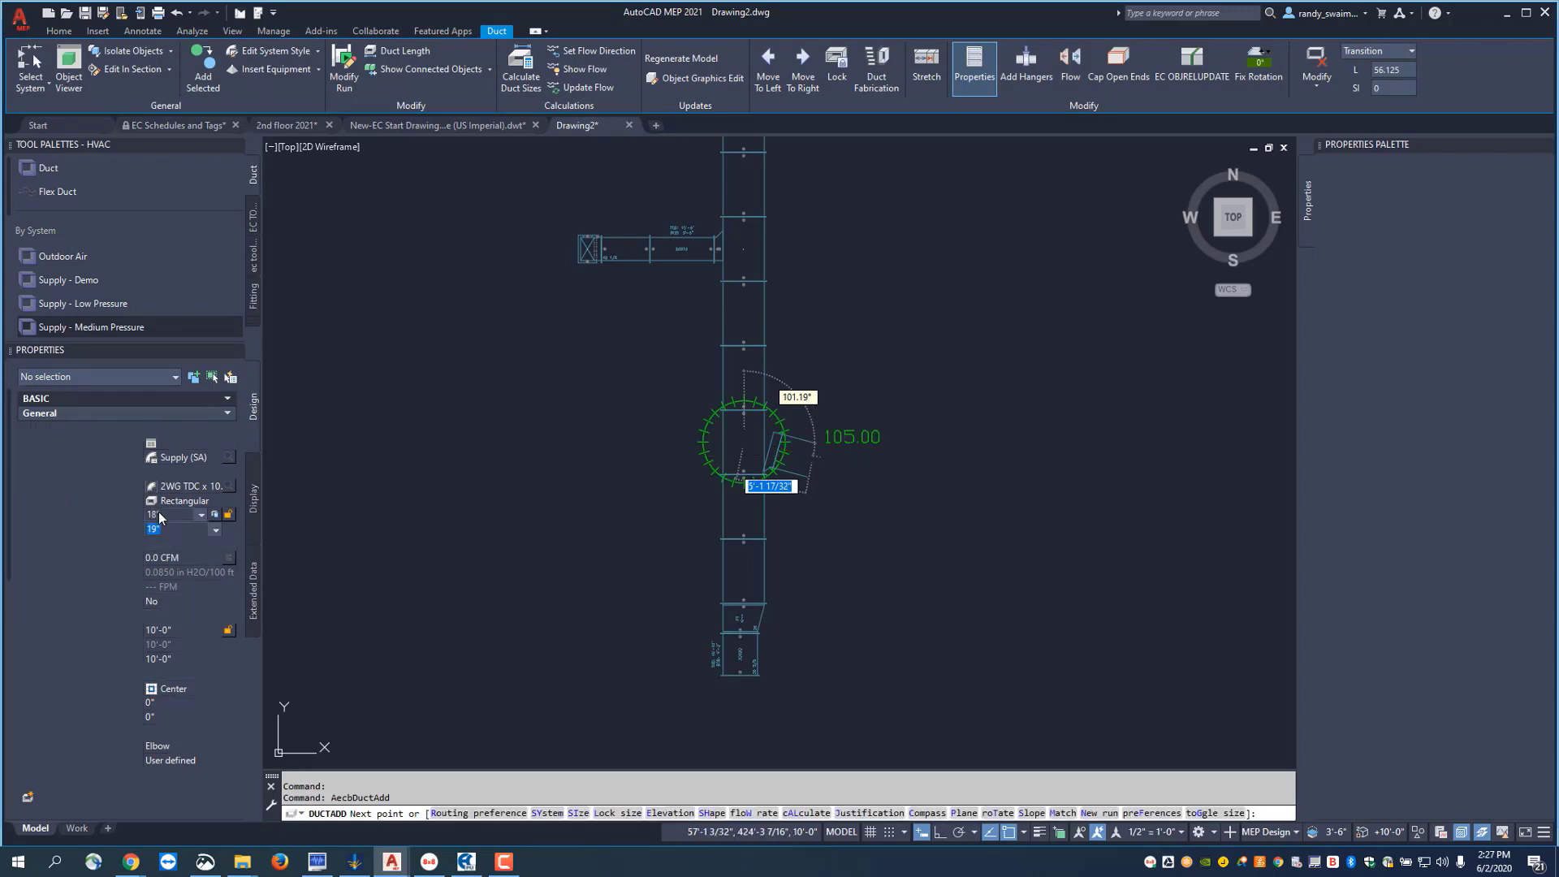
type("10")
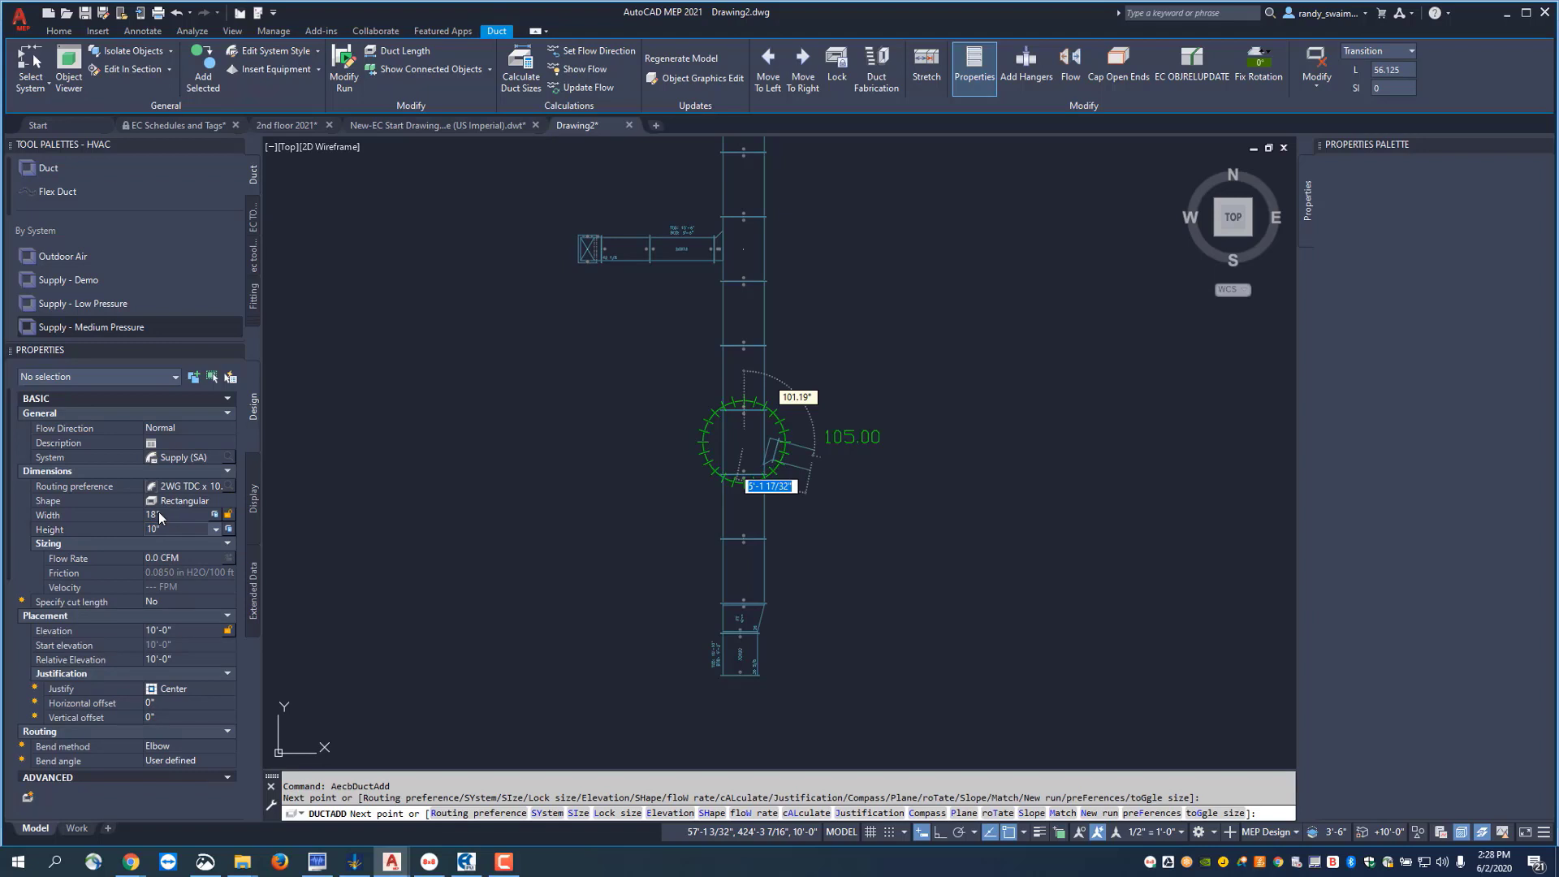
key("Return")
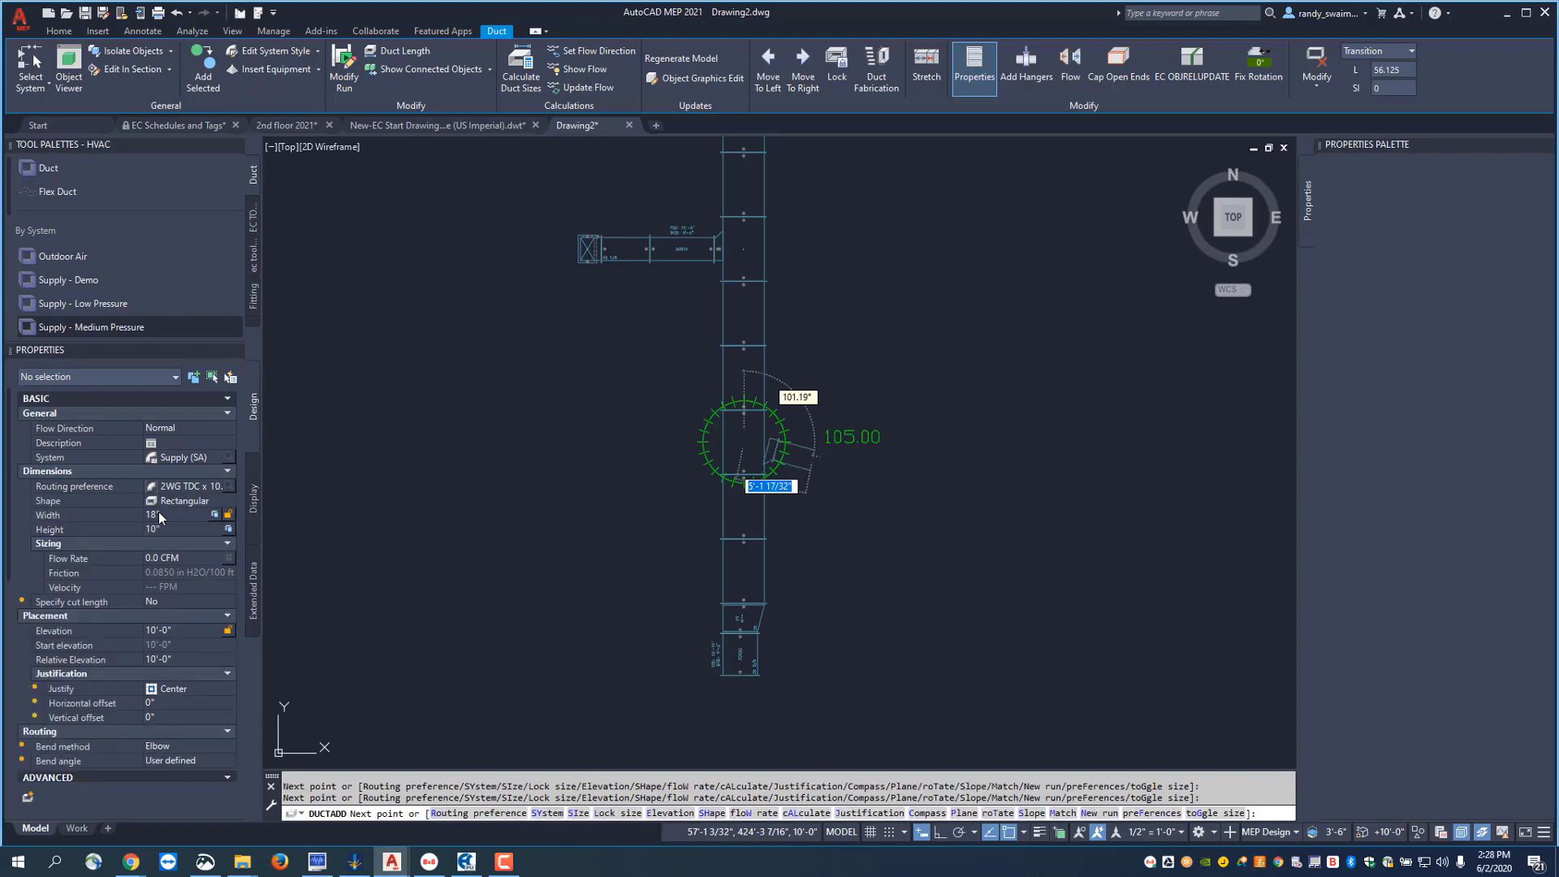
left_click(184, 629)
type("144")
key("Return")
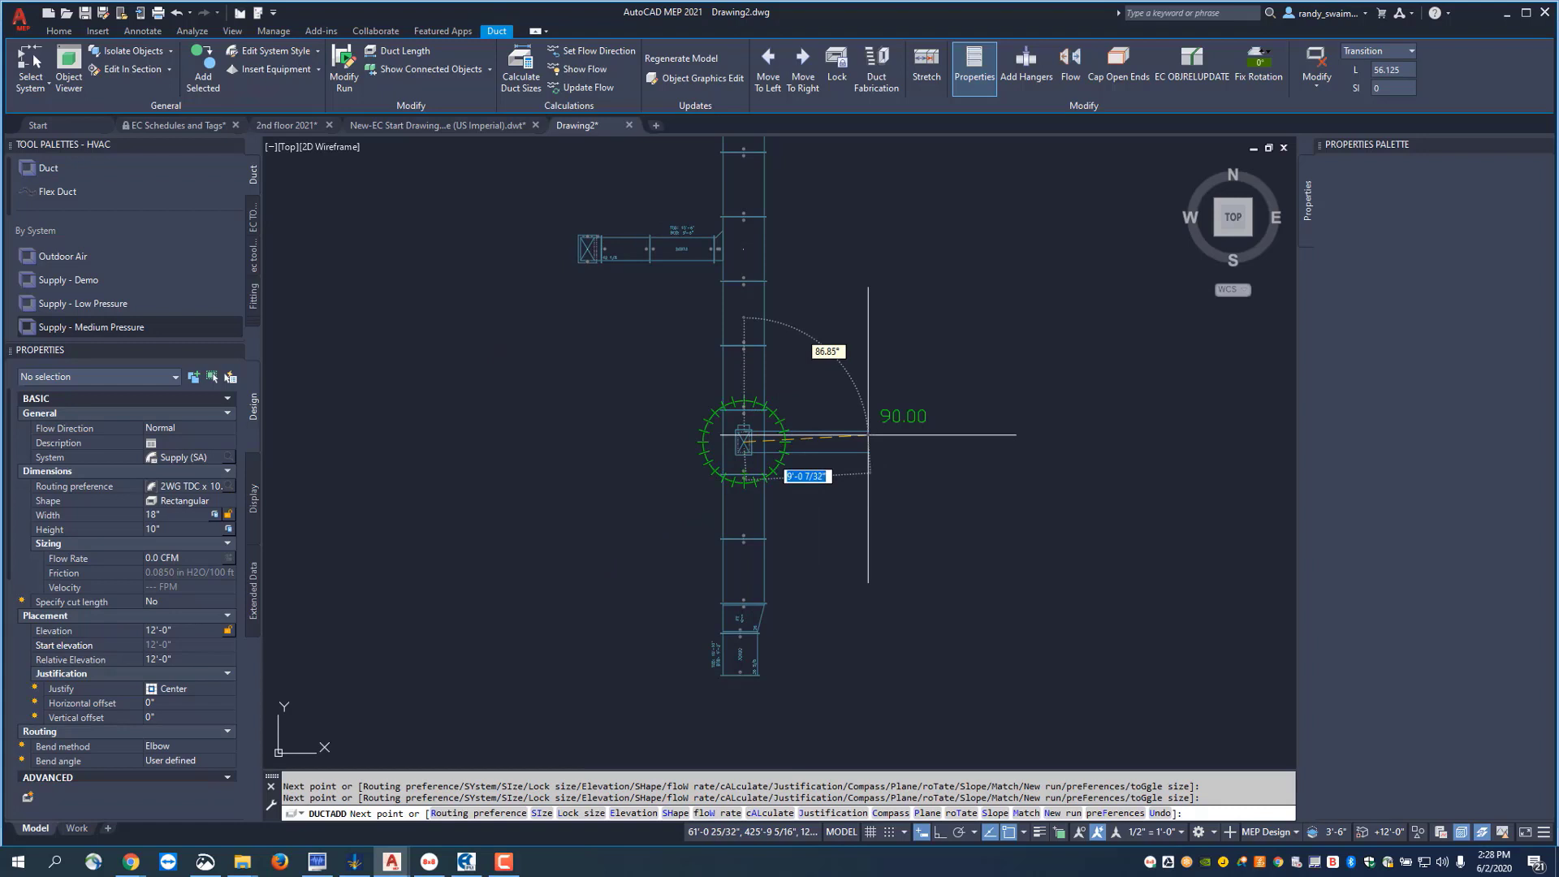
Place the tap's end to the right of the main duct and finish it
left_click(869, 447)
right_click(867, 434)
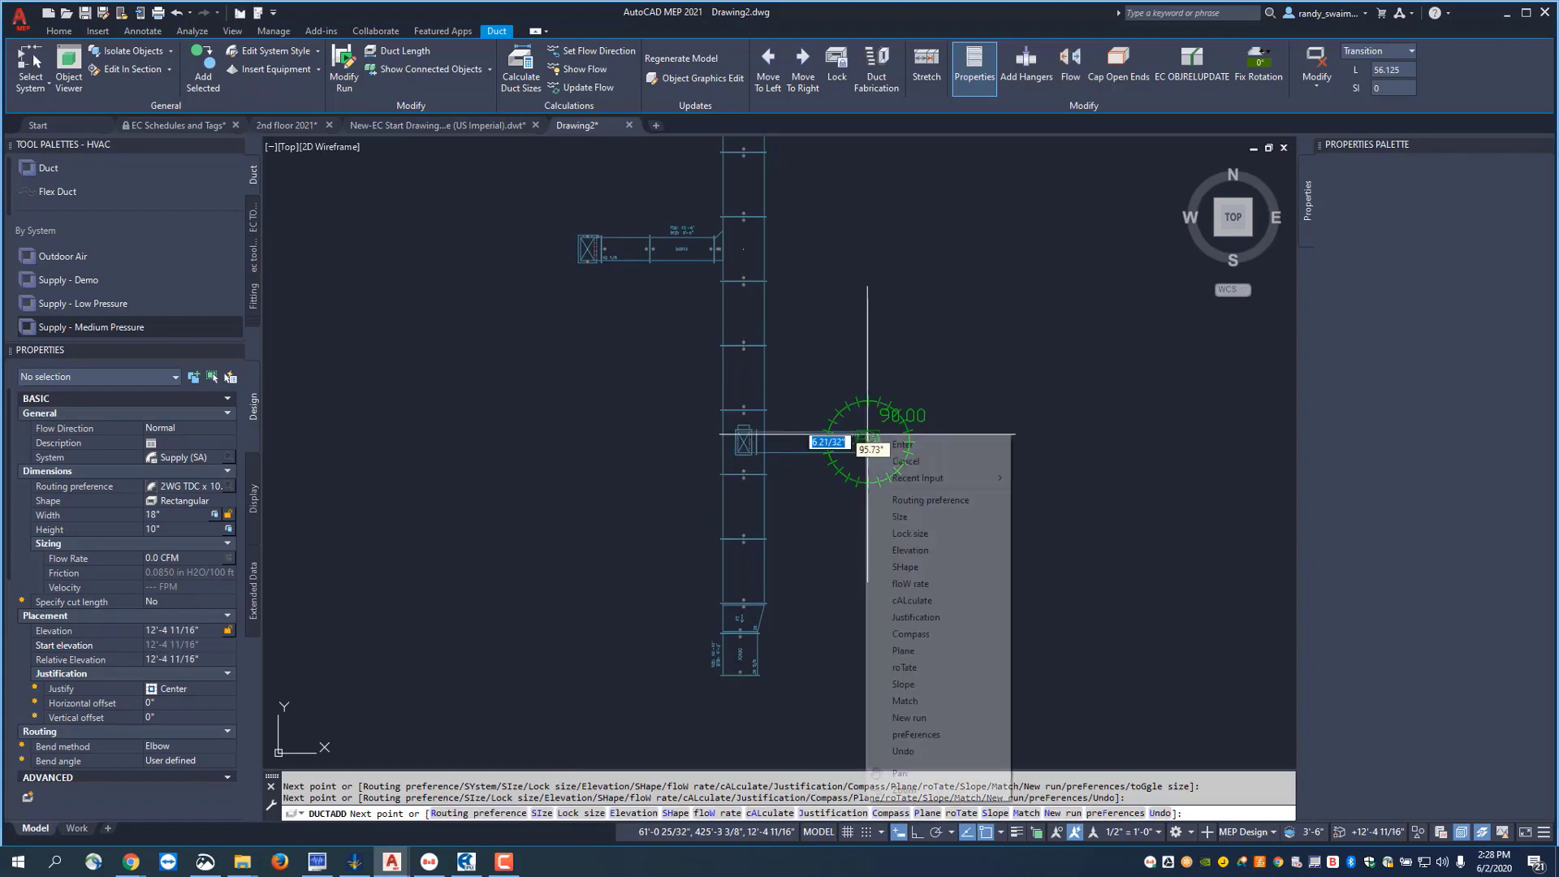
key("Escape")
key("Return")
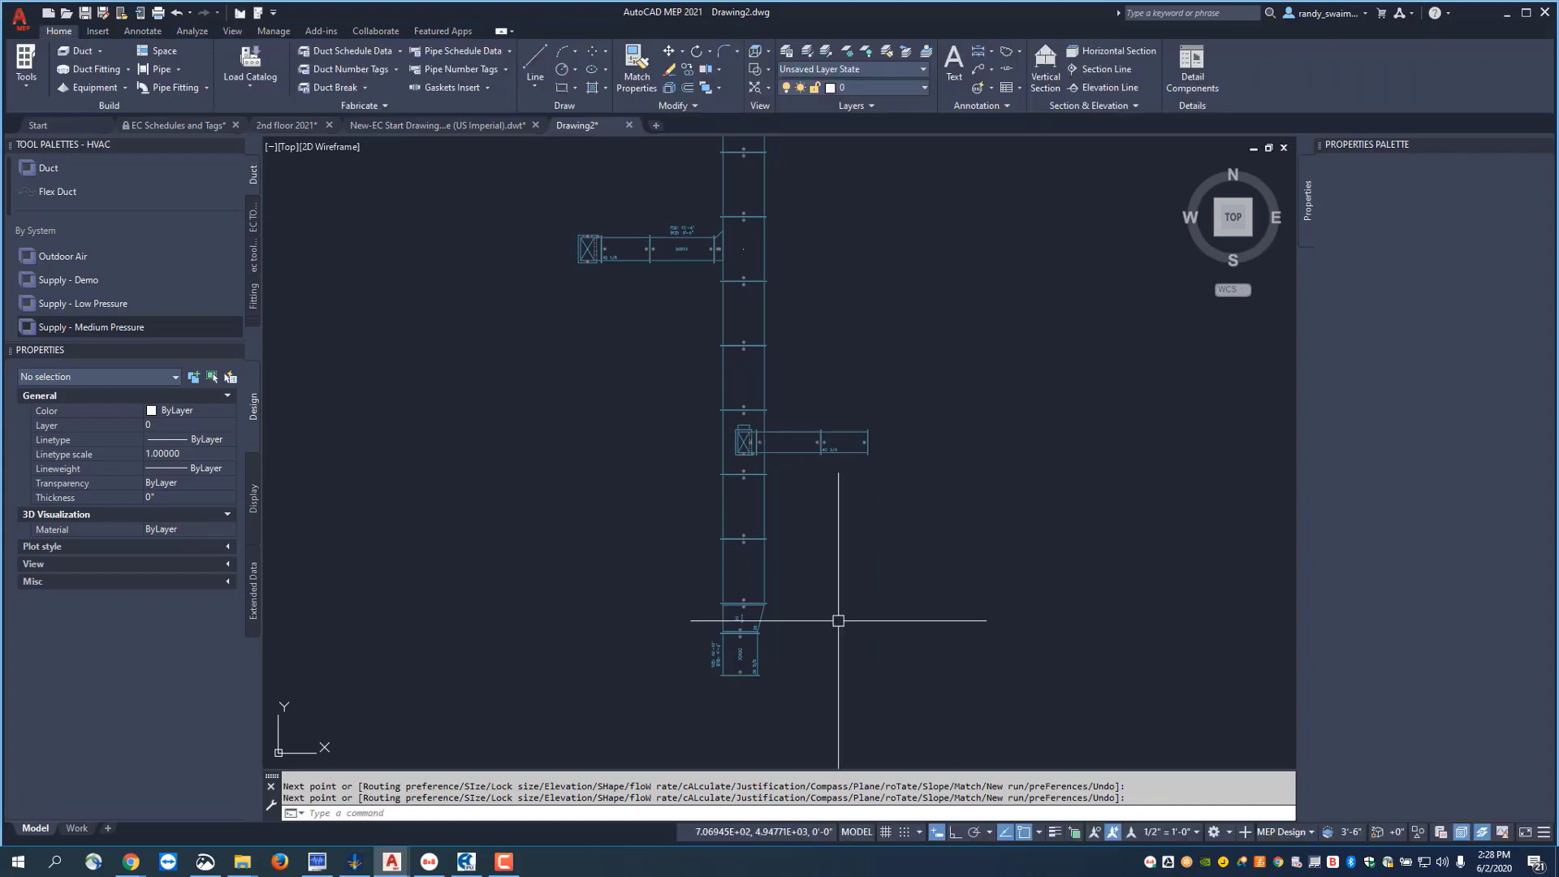
Zoom out to view the L-shaped trunk with its west 20x12 and east 18x10 branches
scroll(835, 620, "down", 2)
scroll(891, 606, "down", 2)
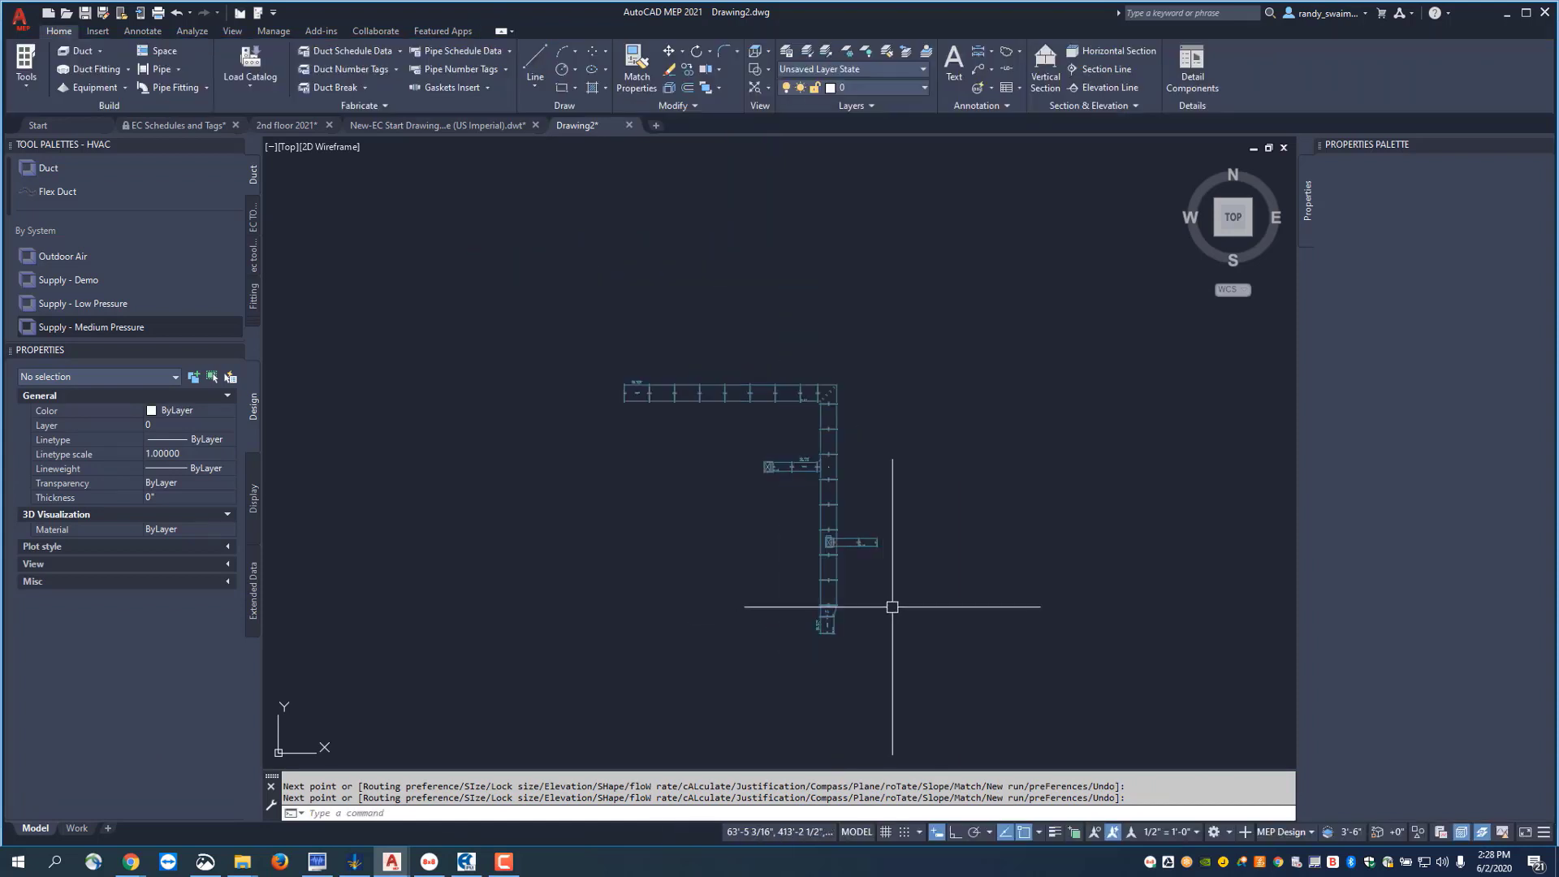
scroll(885, 609, "up", 2)
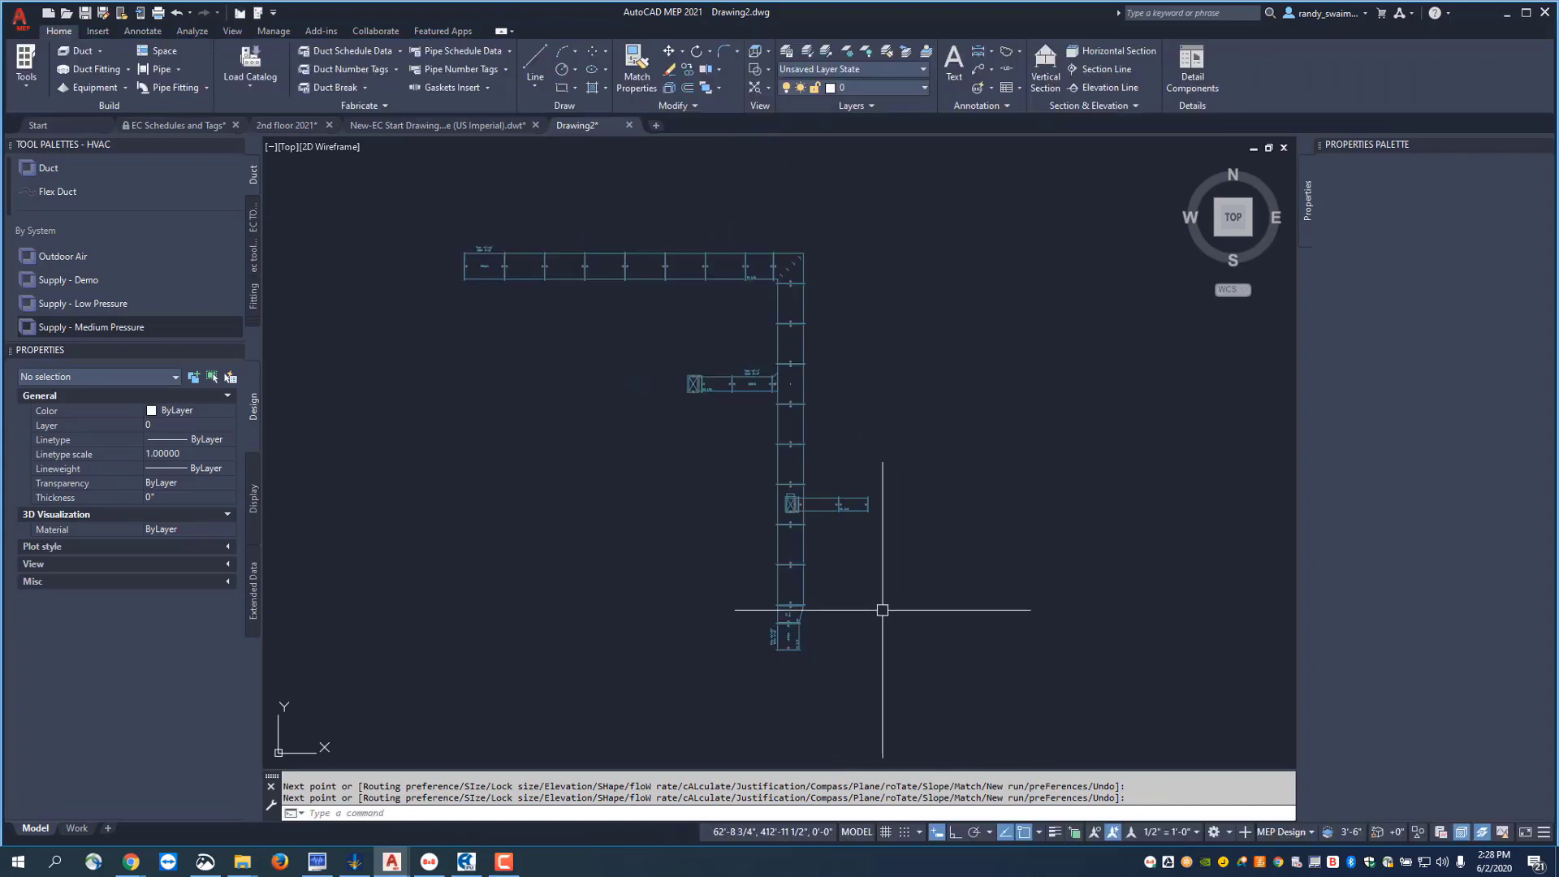